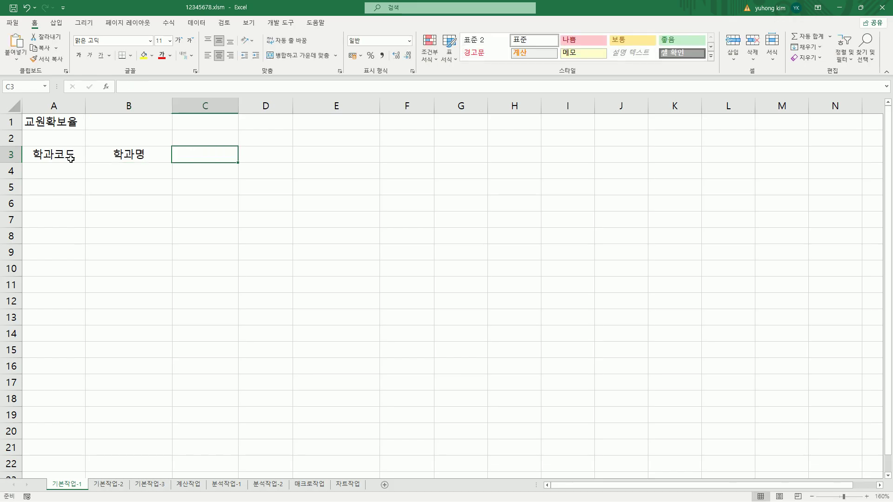
Step: Enter the column headers 전체 학생수 in C3 and 전체교원 in D3
text(전체 학생)
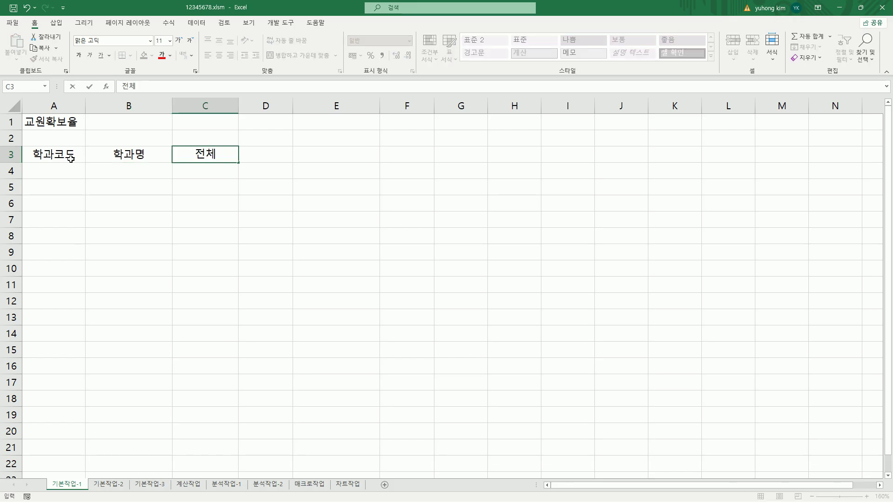
text(수)
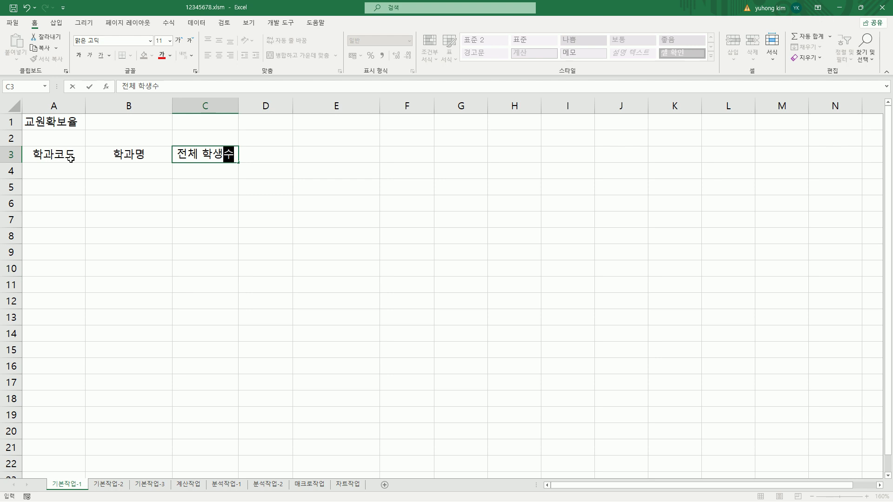
key(ctrl+Return)
key(Tab)
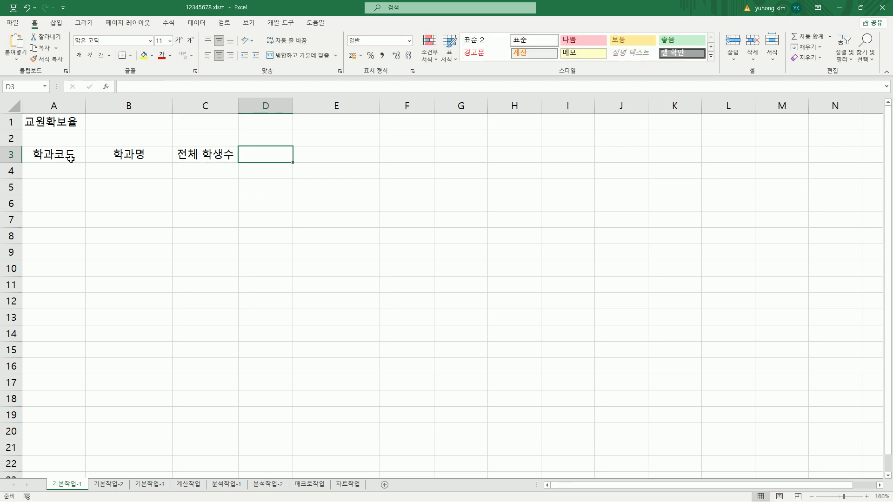
text(전체교)
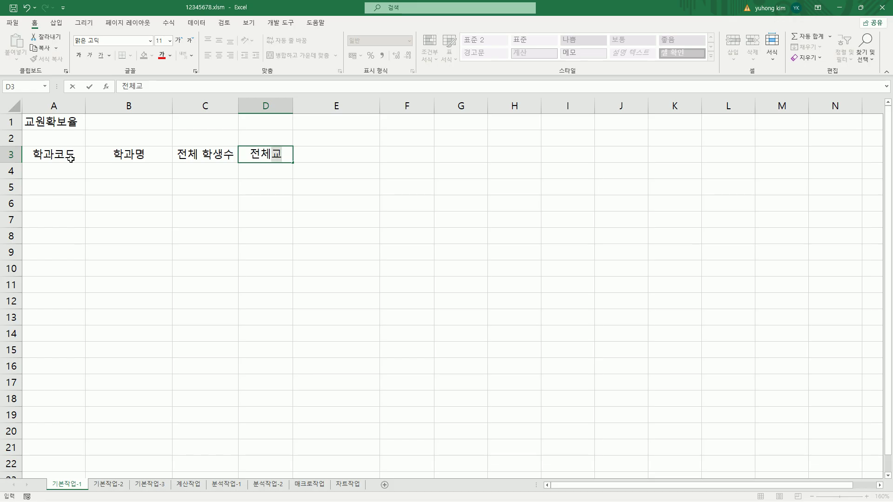
text(원)
key(Tab)
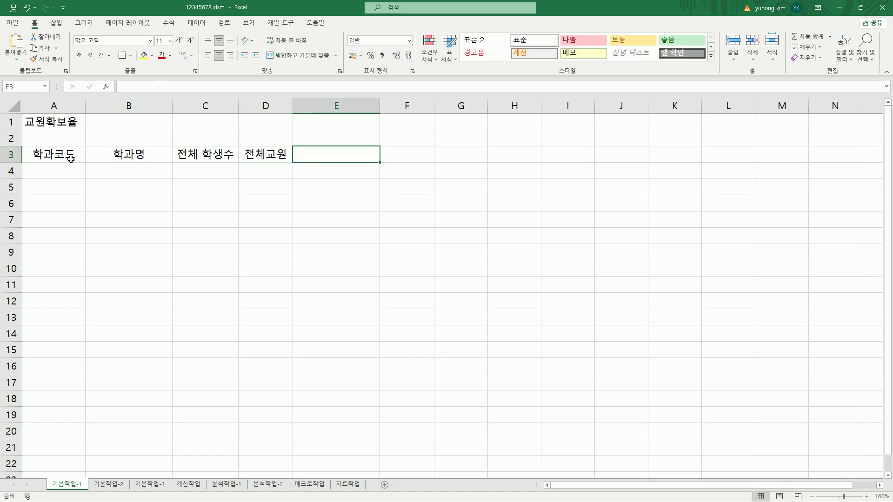
Step: Enter the column headers 정원/전임(겸임) in E3 and 전임비율 in F3
text(전체)
key(BackSpace)
key(BackSpace)
key(BackSpace)
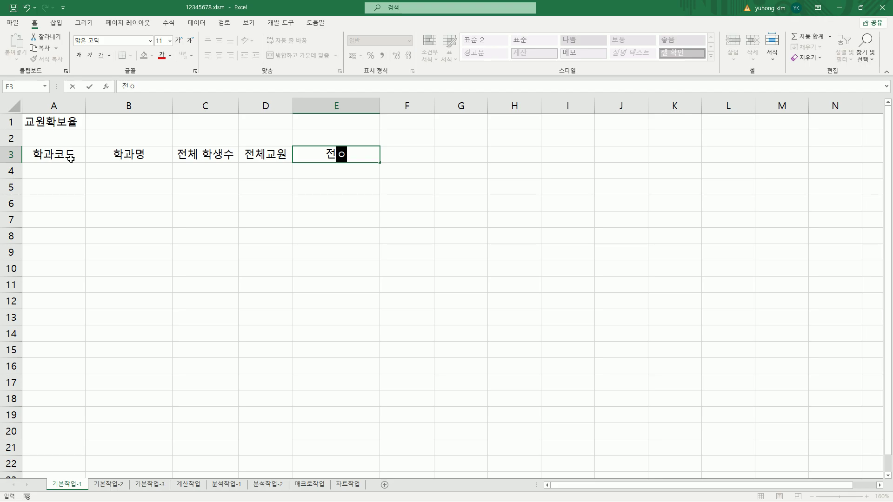
text(정원/ㅈ전임()
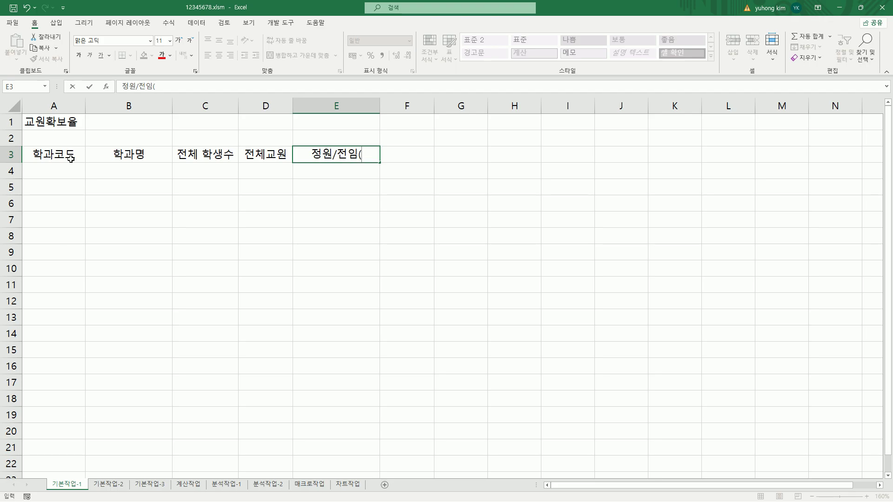
text(겸임))
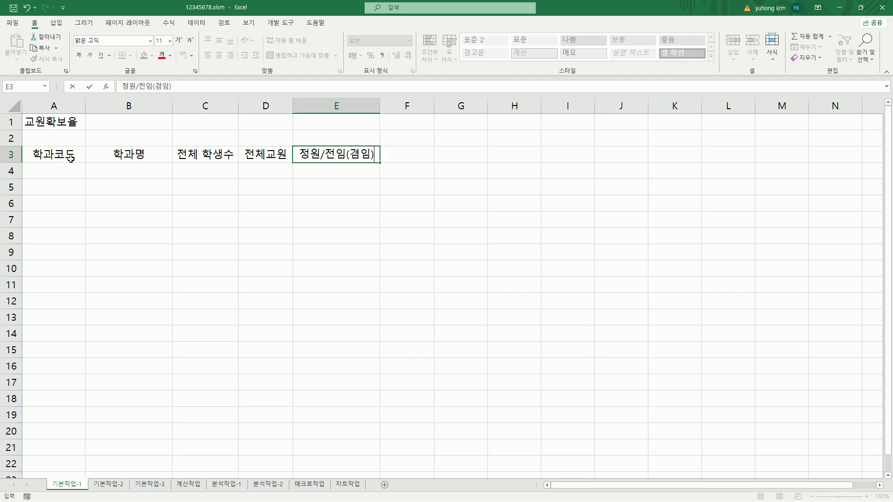
key(Tab)
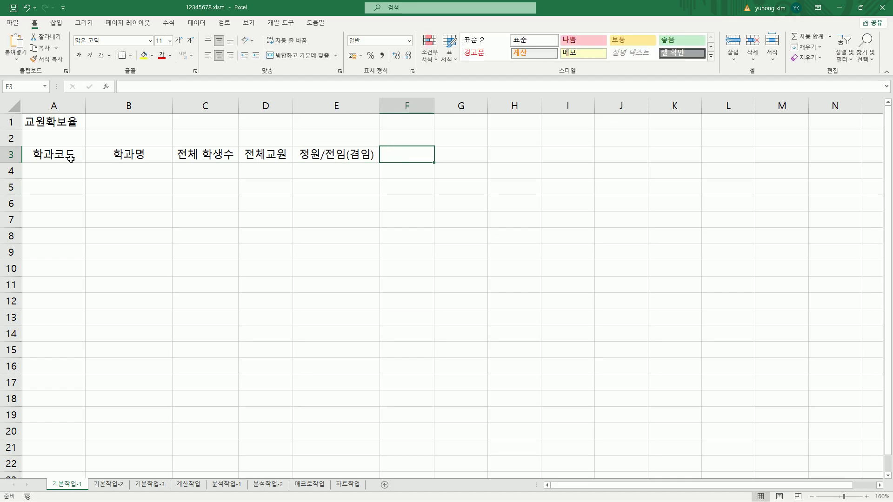
text(전임비율)
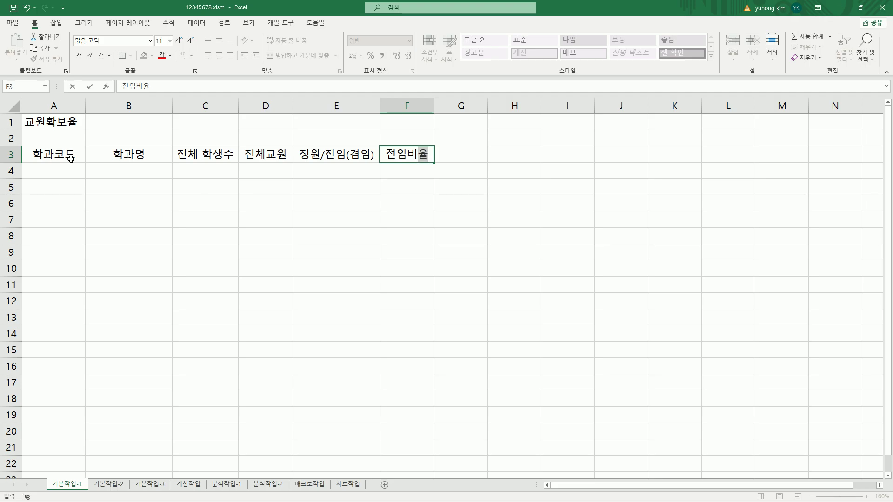
key(Return)
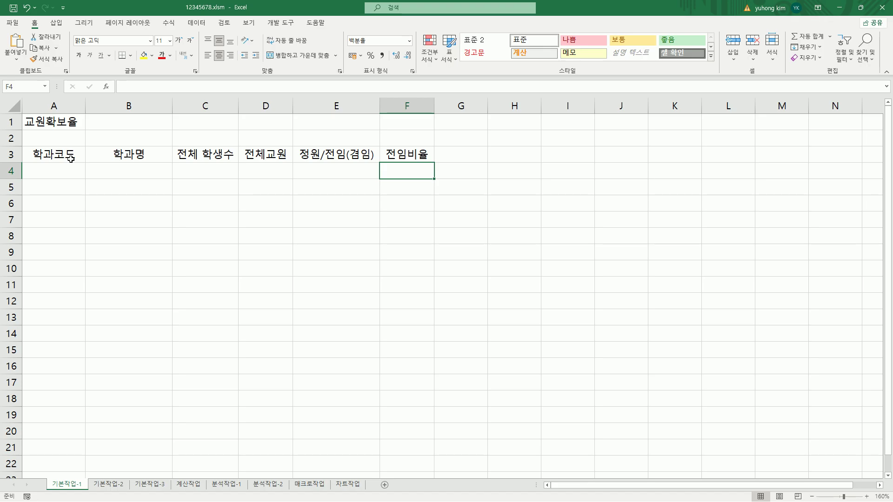
Step: Enter the department codes KA-45267, SQ-89163 and TB-37245 in cells A4 to A6
key(Home)
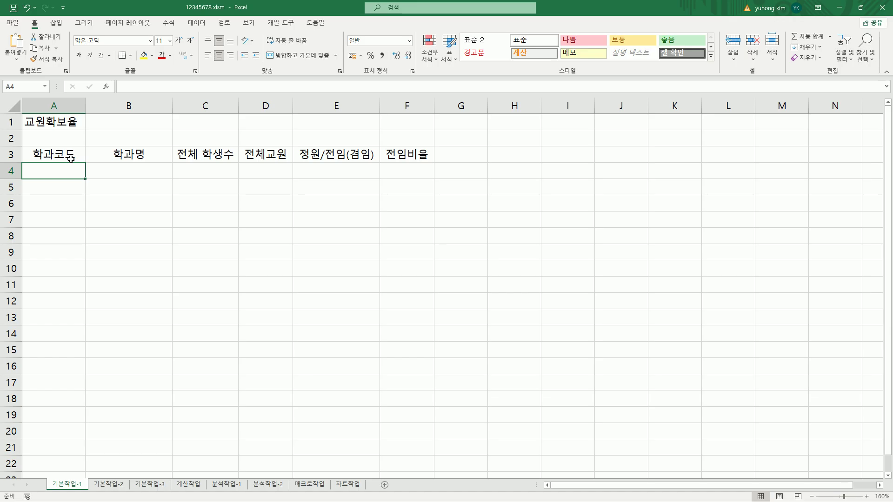
text(KA)
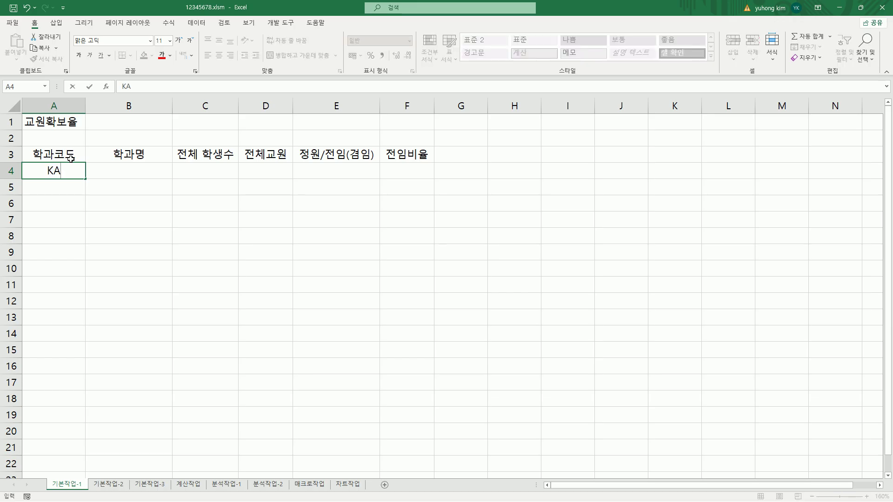
text(-45267)
key(Return)
text(SQ-)
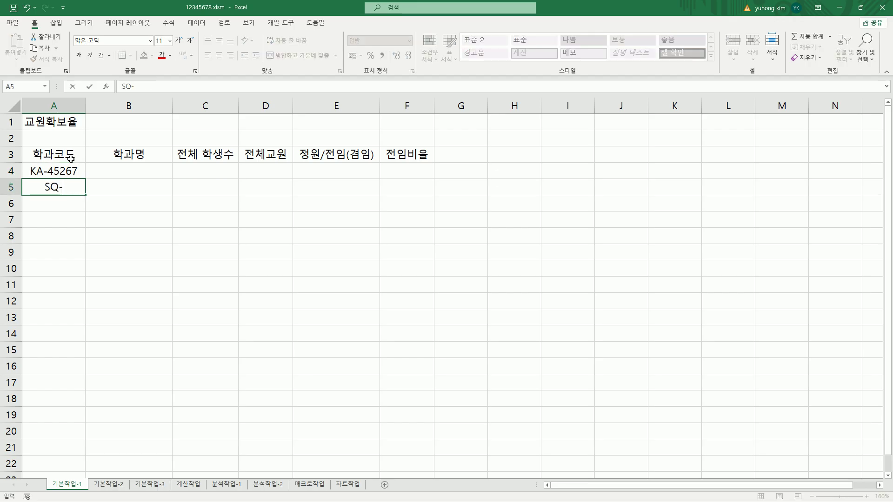
text(89163)
key(Return)
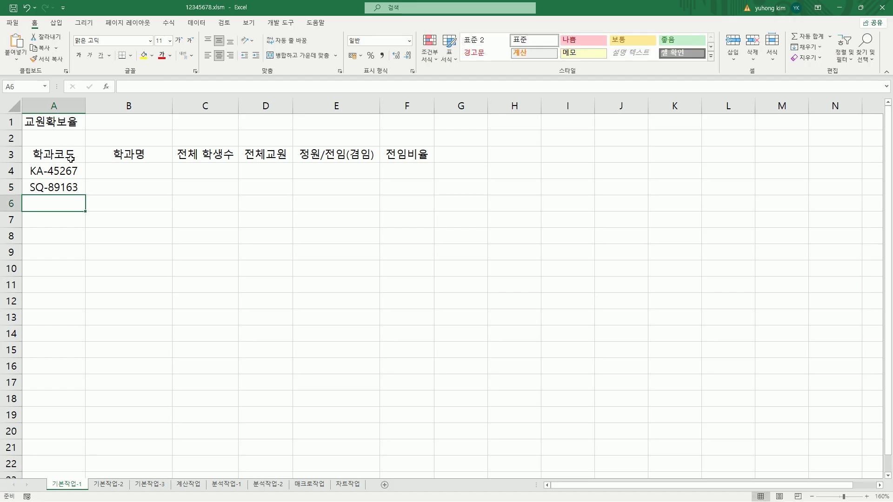
text(TB-37245)
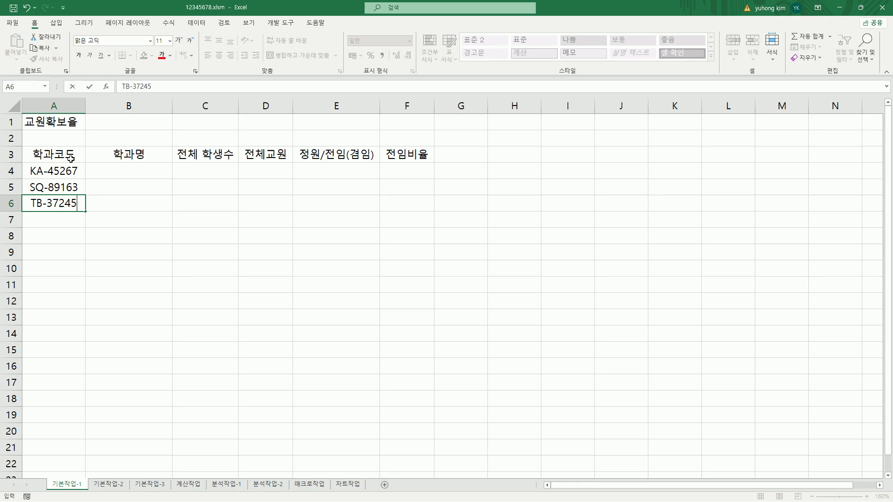
key(Return)
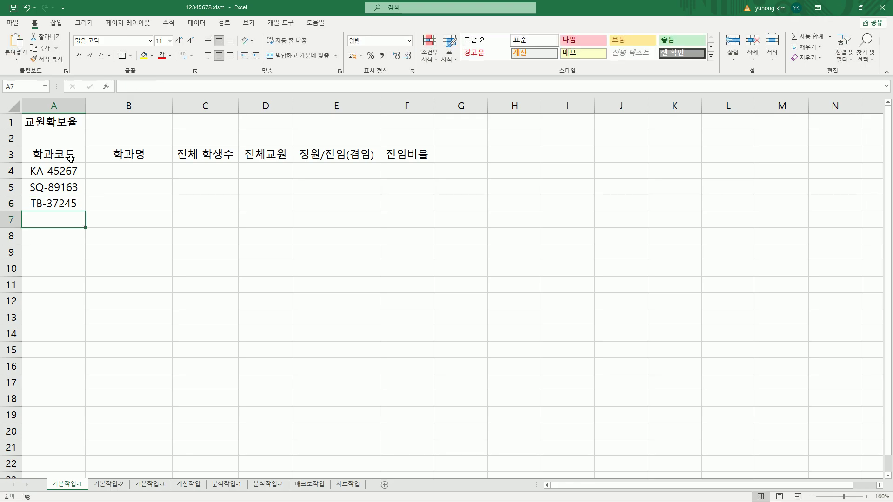
Step: Continue the department codes with AV-32896, CT-92578 and PW-41283 in cells A7 to A9
text(AV-)
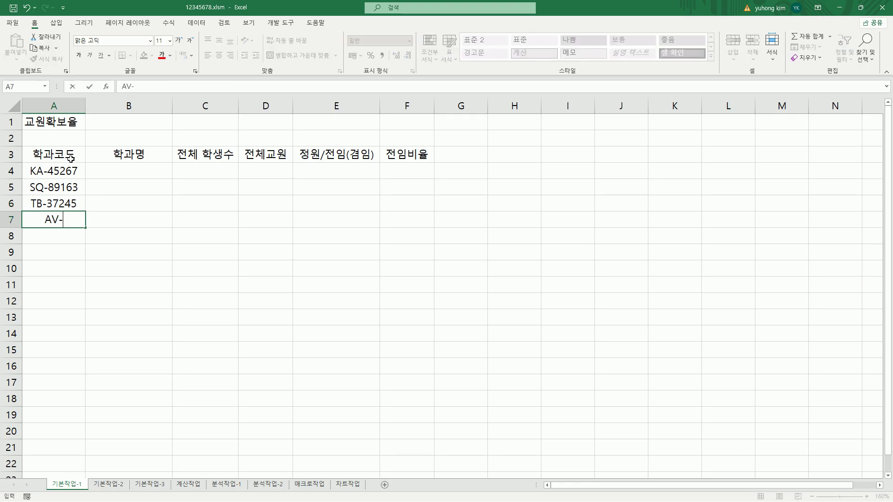
text(32896)
key(Return)
text(CT)
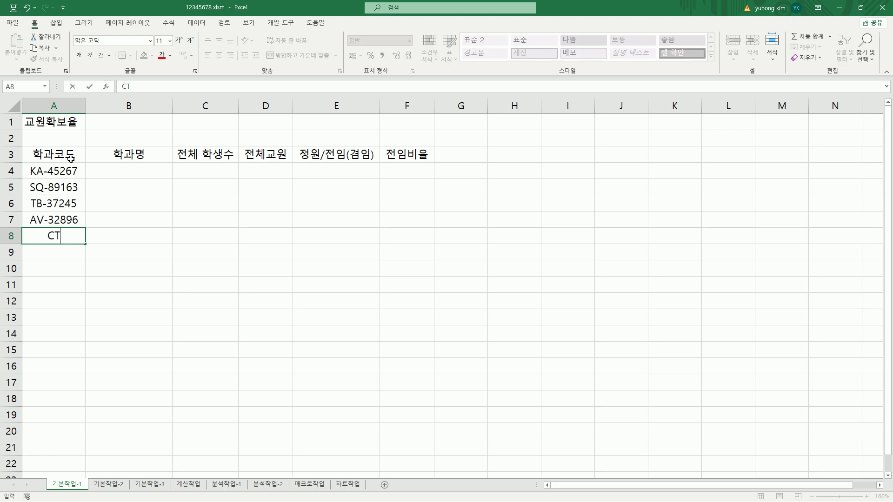
text(-92578)
key(Return)
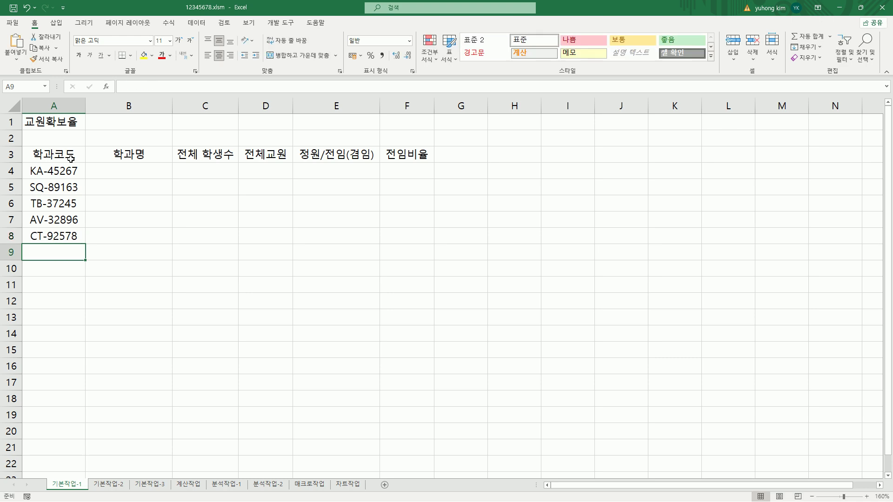
text(PW-41283)
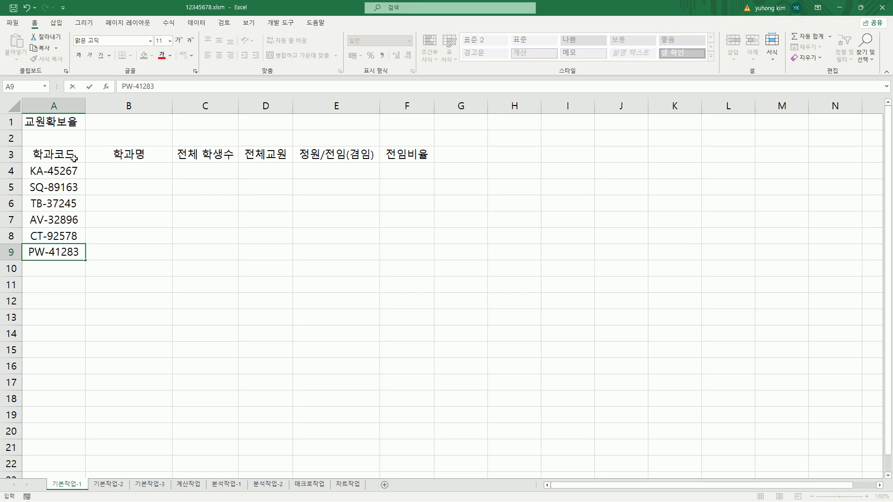
mouse_move(24, 259)
mouse_down()
mouse_move(80, 262)
mouse_move(85, 246)
mouse_up()
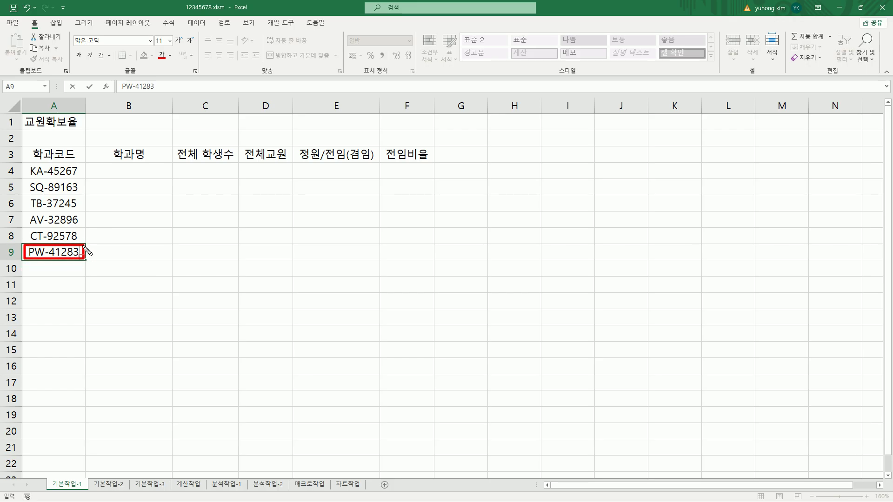
mouse_move(106, 165)
mouse_down()
mouse_move(163, 174)
mouse_move(137, 224)
mouse_move(136, 248)
mouse_up()
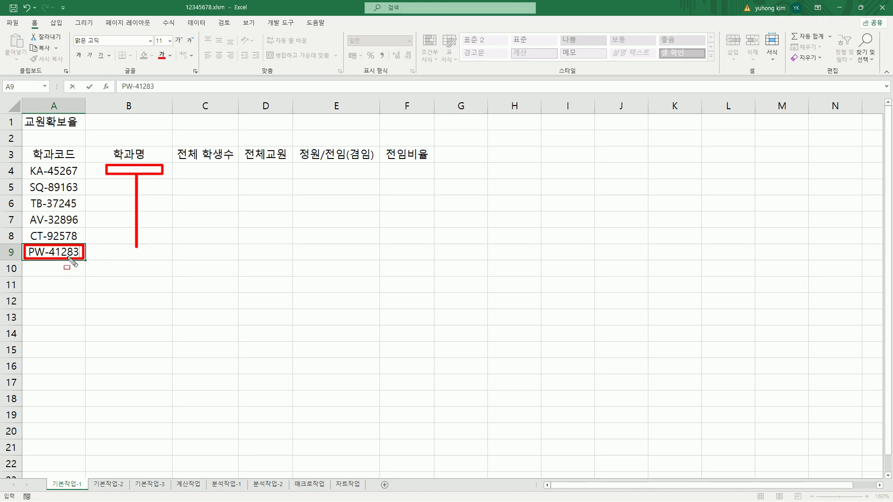
key(e)
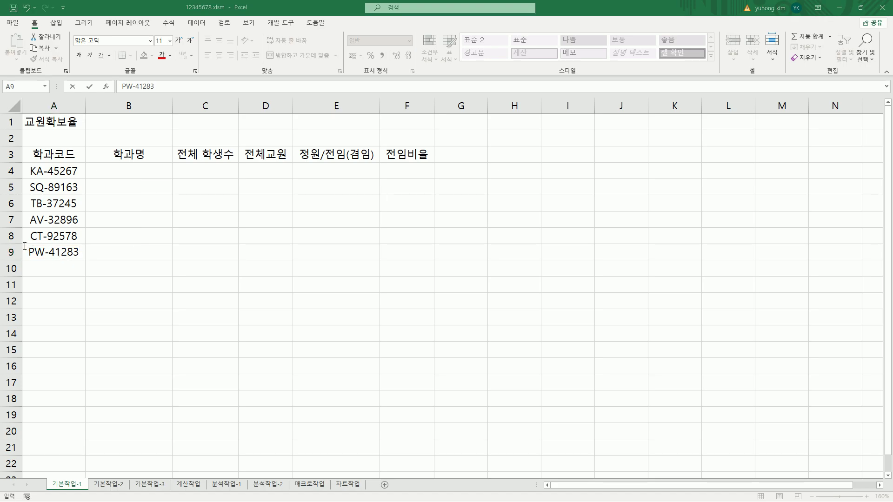
mouse_move(24, 245)
mouse_down()
mouse_move(81, 259)
mouse_move(163, 258)
mouse_move(162, 246)
mouse_up()
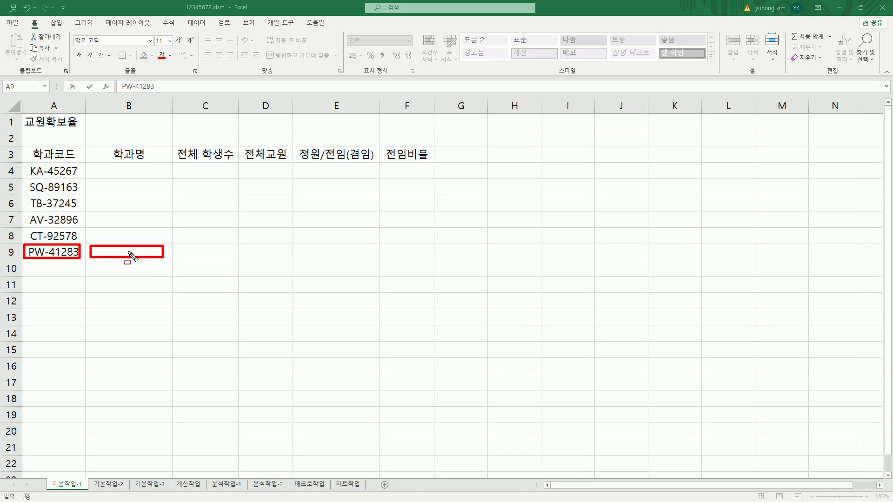
drag(128, 251, 128, 172)
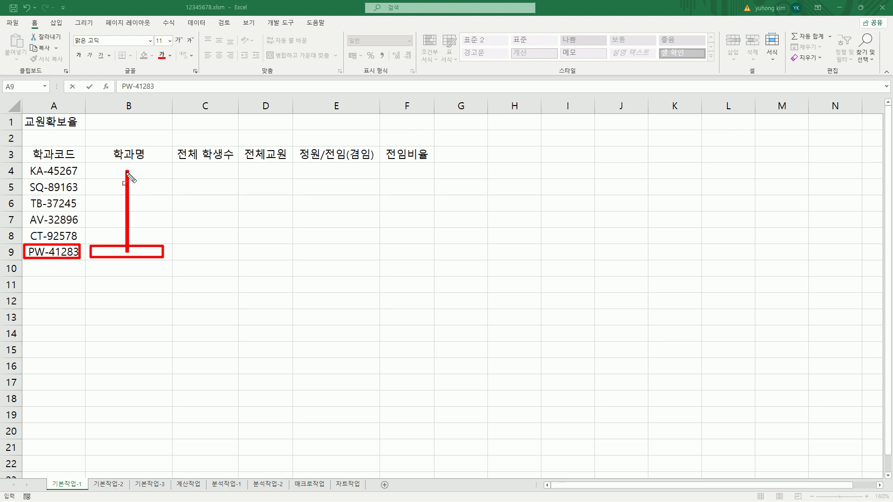
key(Escape)
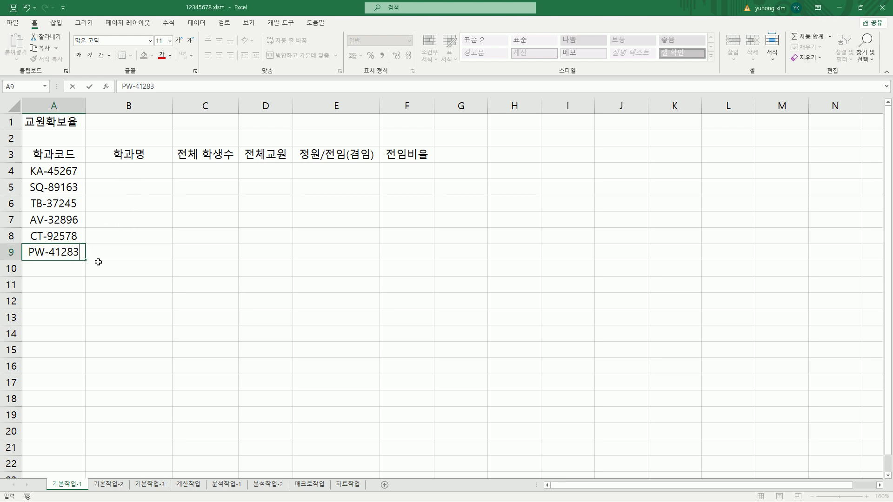
Step: Enter the department name 식품생명공학과 in B9, beside code PW-41283
click(123, 249)
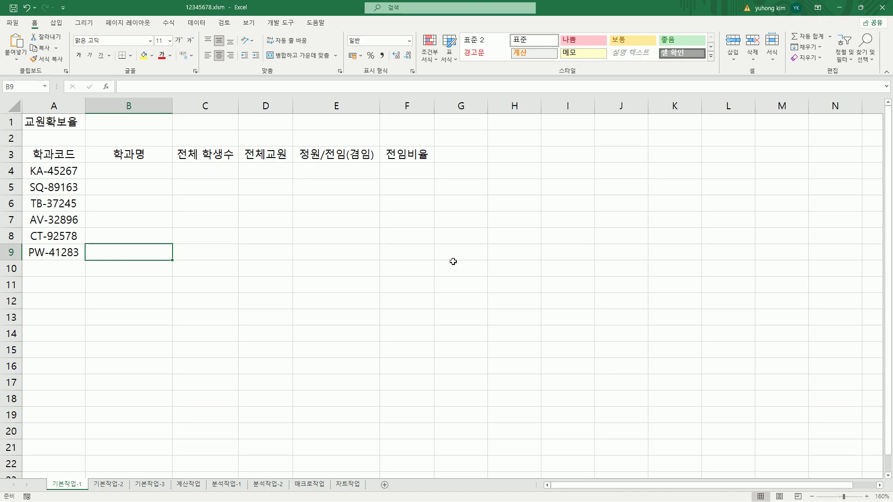
text(TLR)
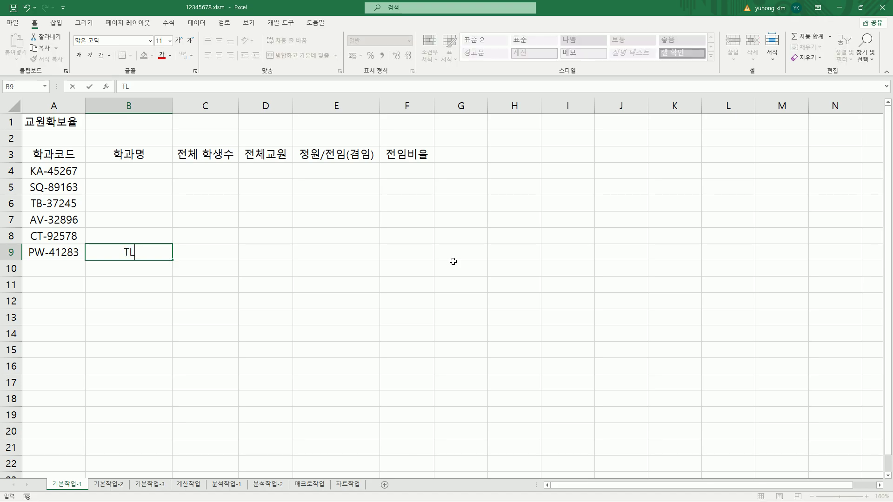
key(BackSpace)
key(BackSpace)
key(BackSpace)
text(시)
text(품생명)
text(공학과)
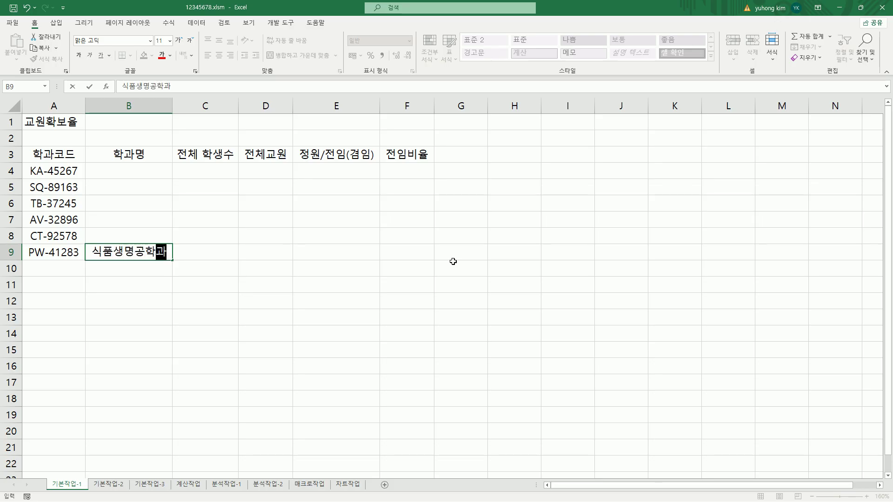
key(Up)
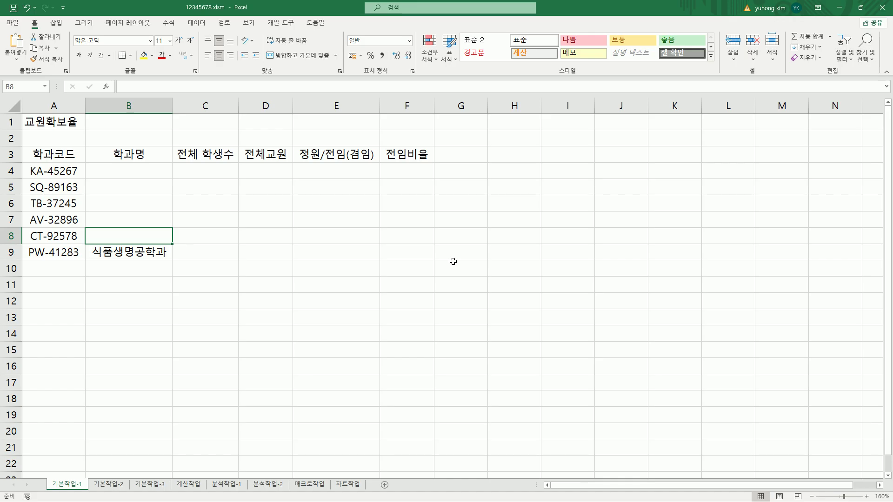
Step: Enter the department names 컴퓨터공학과 in B8 and 정보통신과 in B7
text(컴퓨터공)
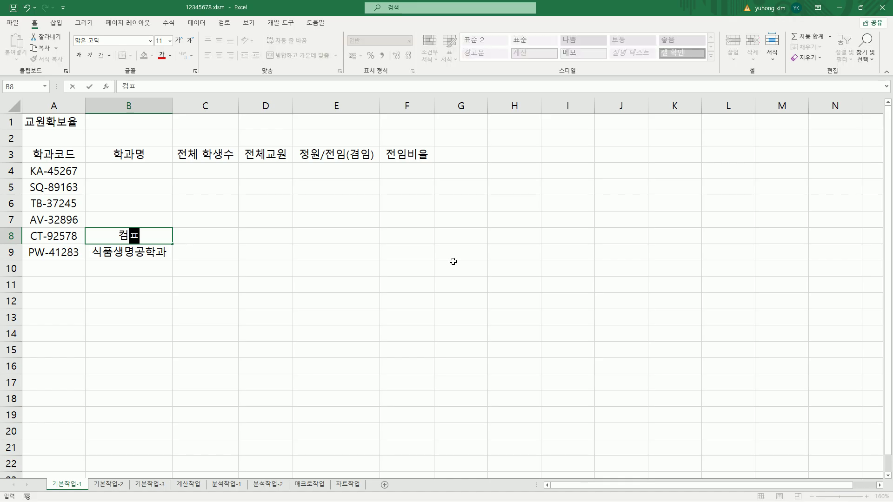
text(학과)
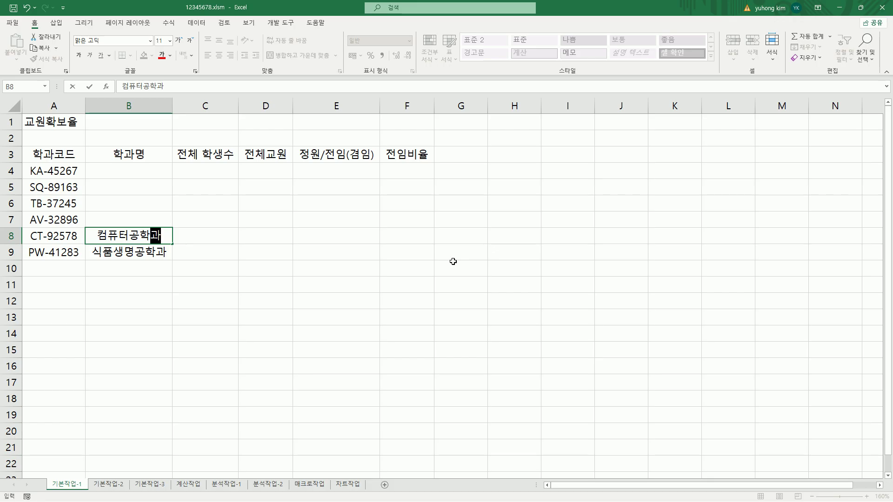
key(Up)
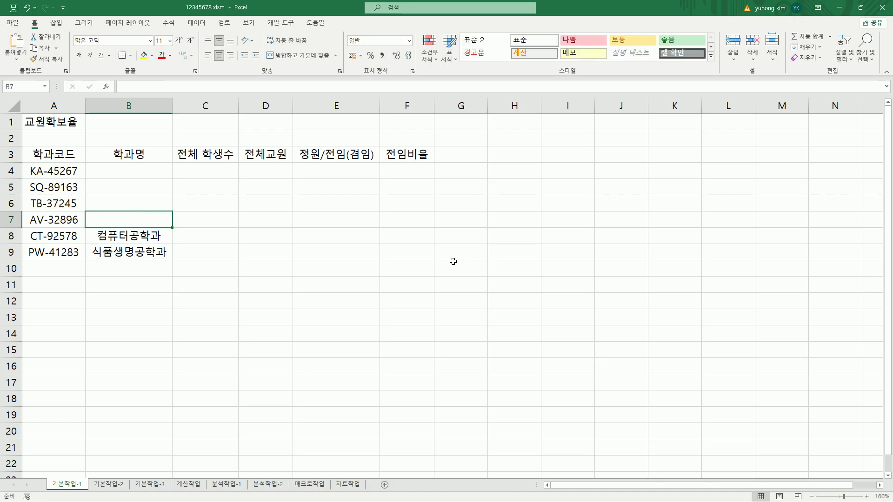
text(정보통신과)
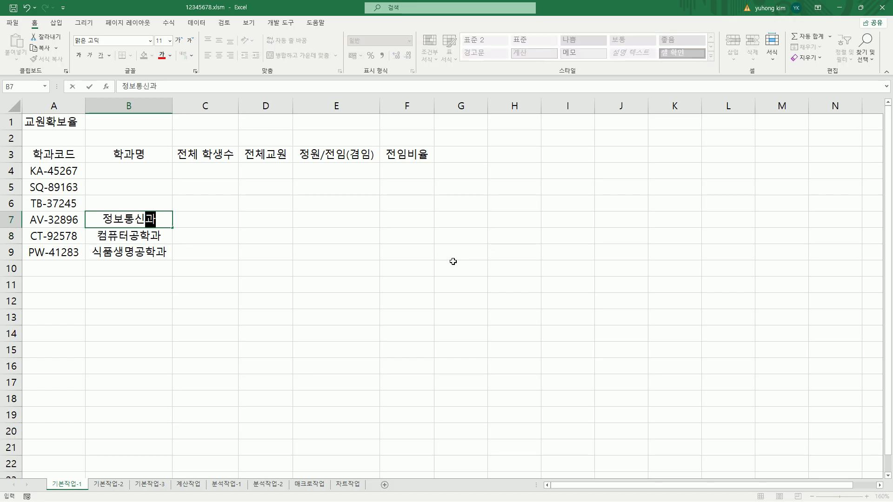
key(Up)
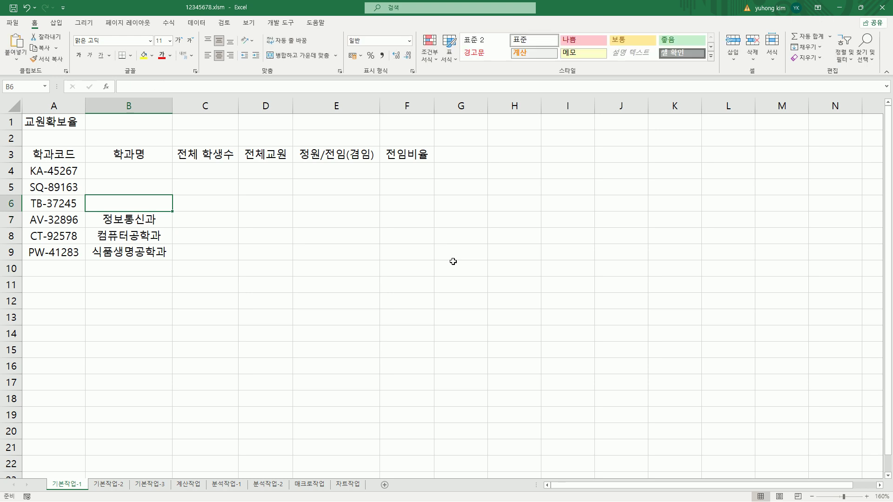
Step: Fill in the remaining department names: 유아교육과 in B6, 사회복지과 in B5 and 경영정보과 in B4
text(유아교육과)
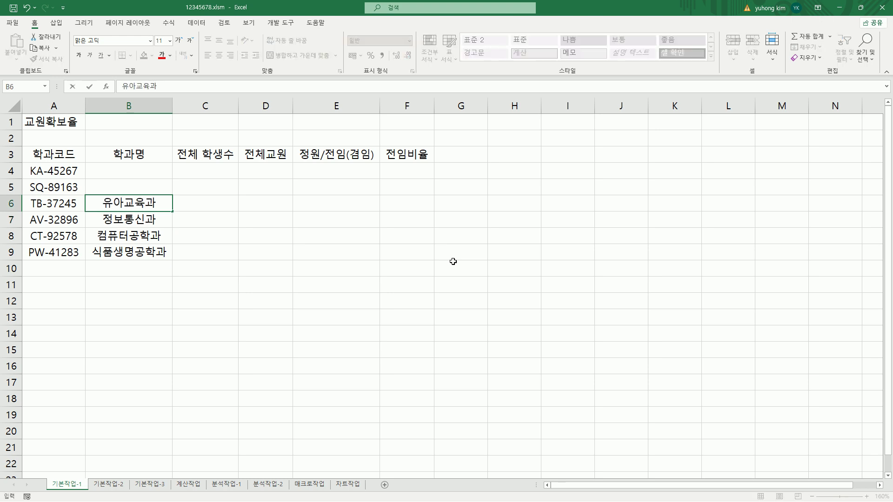
key(Up)
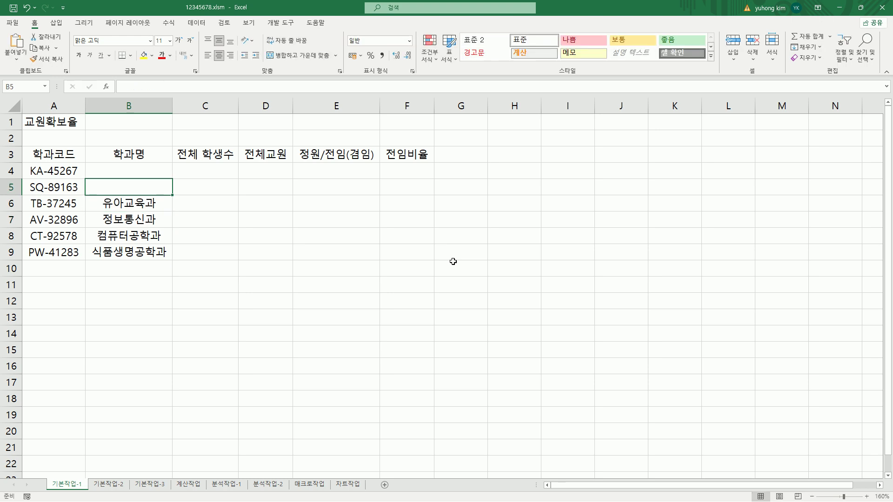
text(사회복지과)
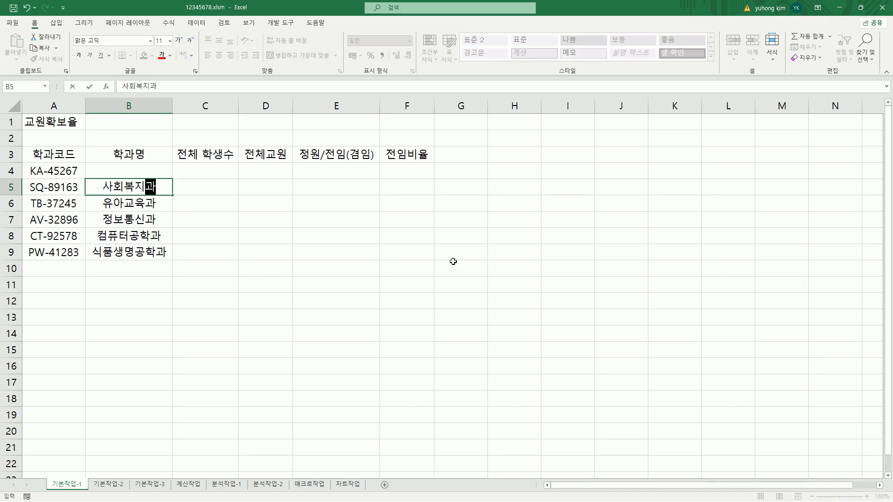
key(Up)
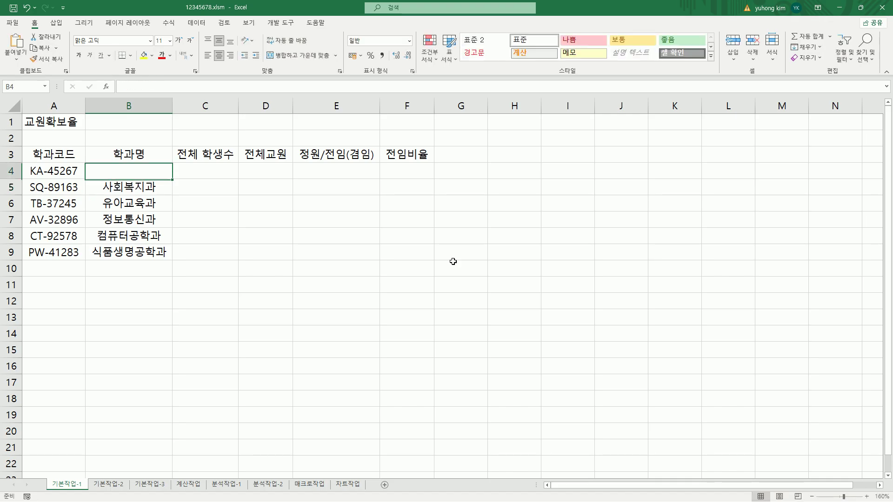
text(경ㅇ)
text(영정보과)
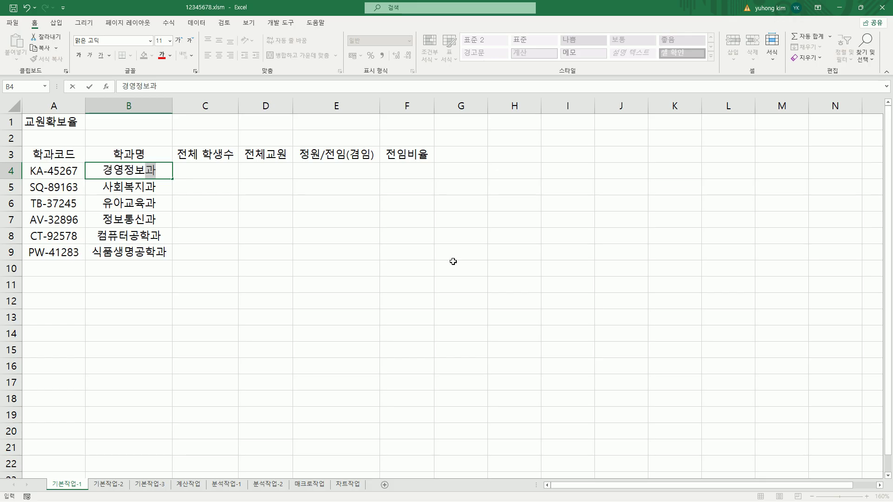
mouse_move(104, 161)
mouse_down()
mouse_move(162, 178)
mouse_move(235, 176)
mouse_move(206, 187)
mouse_move(206, 257)
mouse_up()
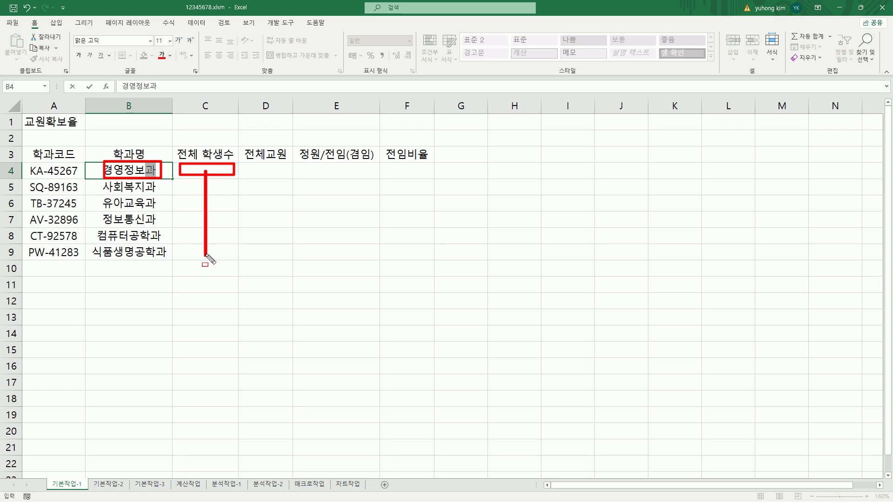
key(Escape)
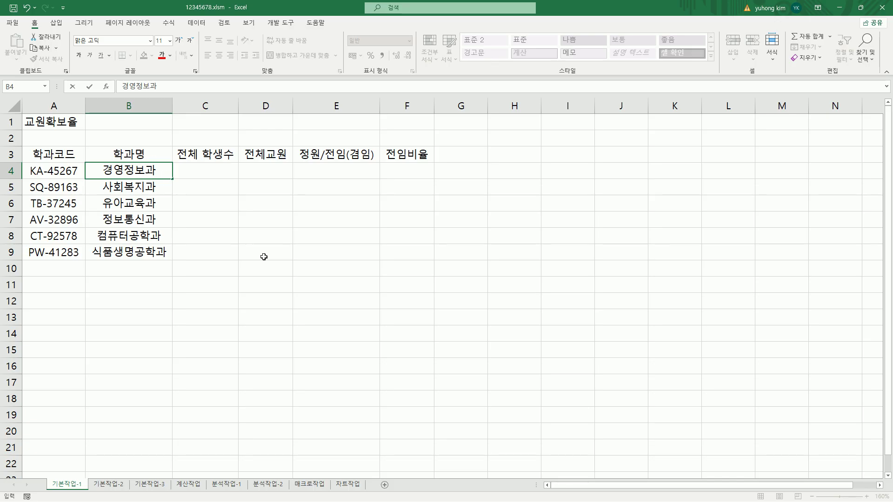
Step: Enter the 전체 학생수 values 140, 150 and 210 in cells C4 to C6
key(Tab)
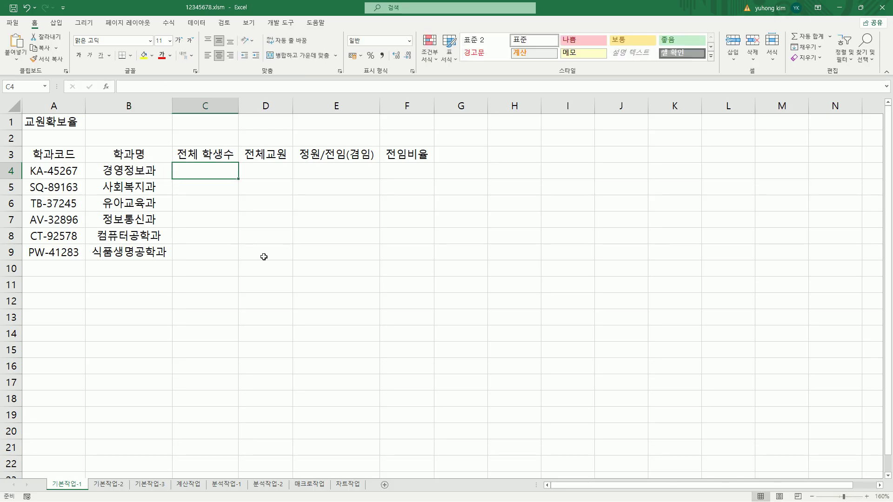
text(140)
key(Return)
text(150)
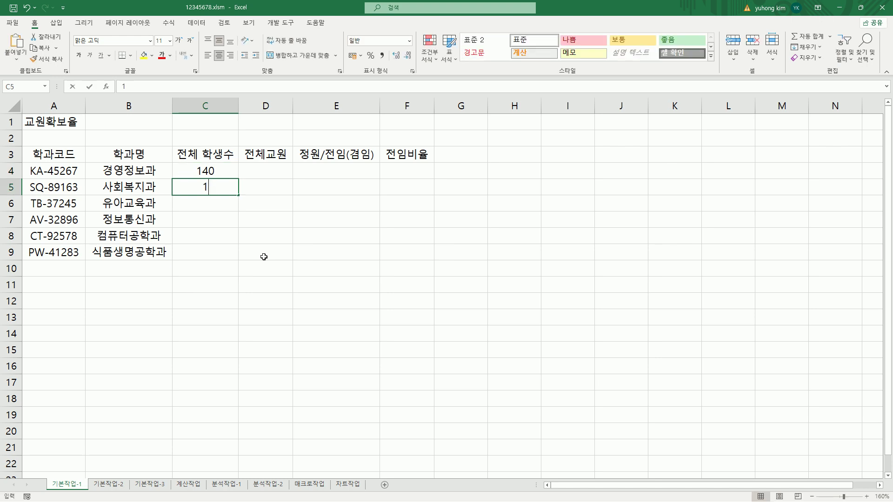
key(Return)
text(210)
key(Return)
Step: Continue the 전체 학생수 column with 150, 105 and 120 in cells C7 to C9
text(150)
key(Return)
text(105)
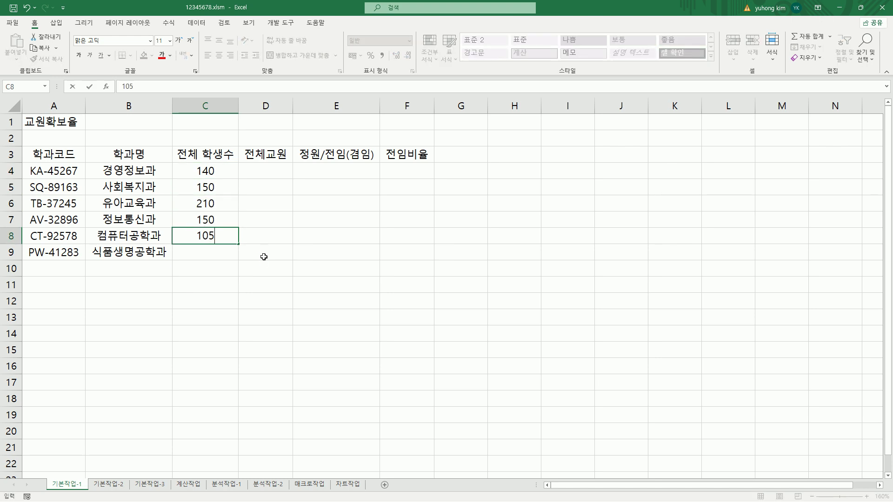
key(Return)
text(120)
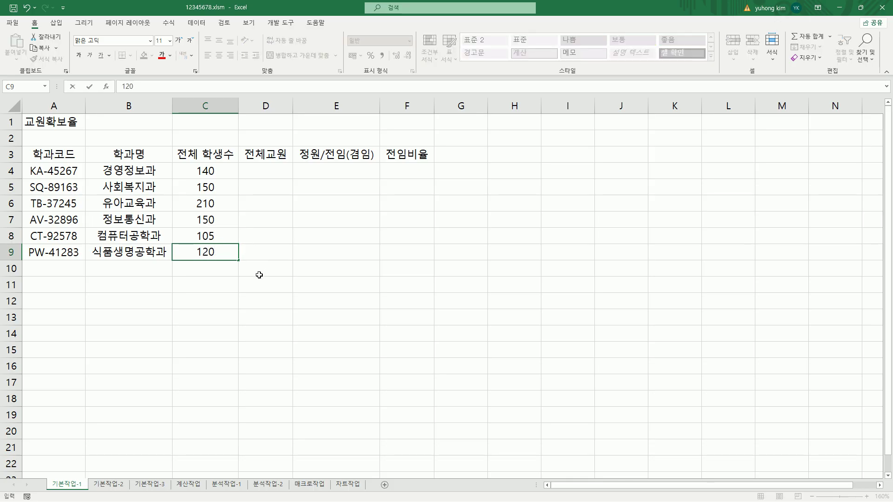
drag(191, 242, 221, 261)
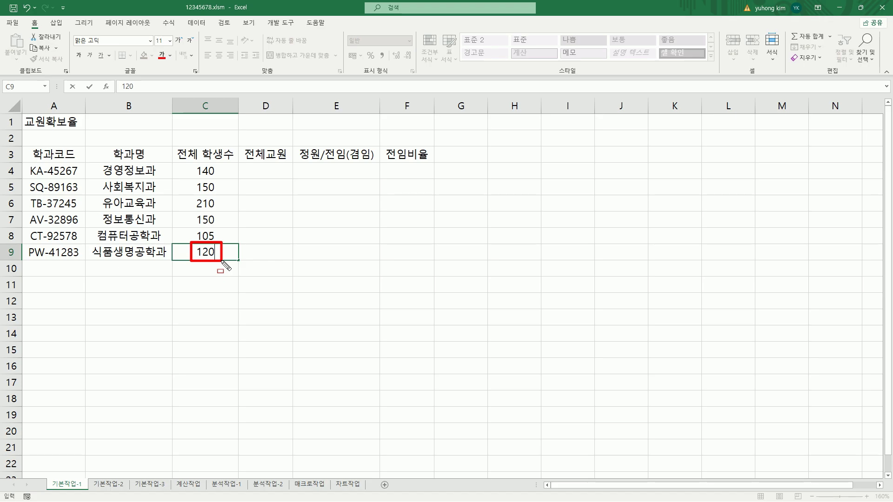
mouse_move(244, 246)
mouse_down()
mouse_move(285, 259)
mouse_move(265, 218)
mouse_move(265, 172)
mouse_up()
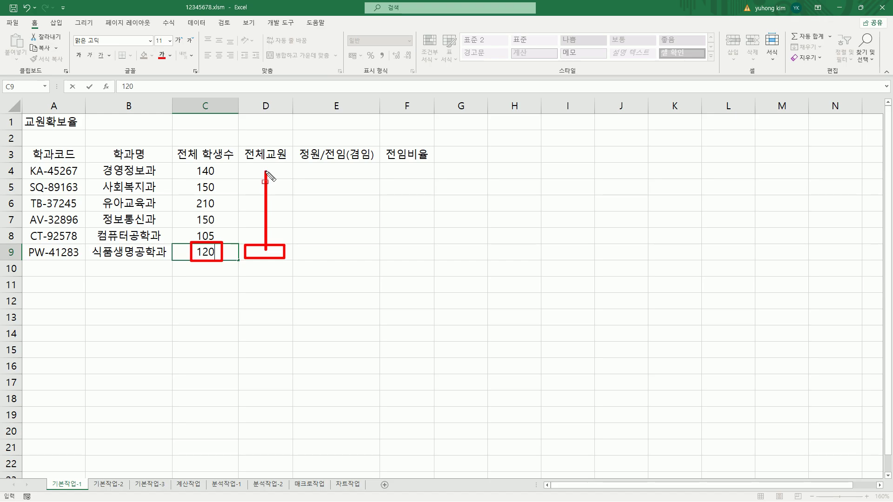
key(Escape)
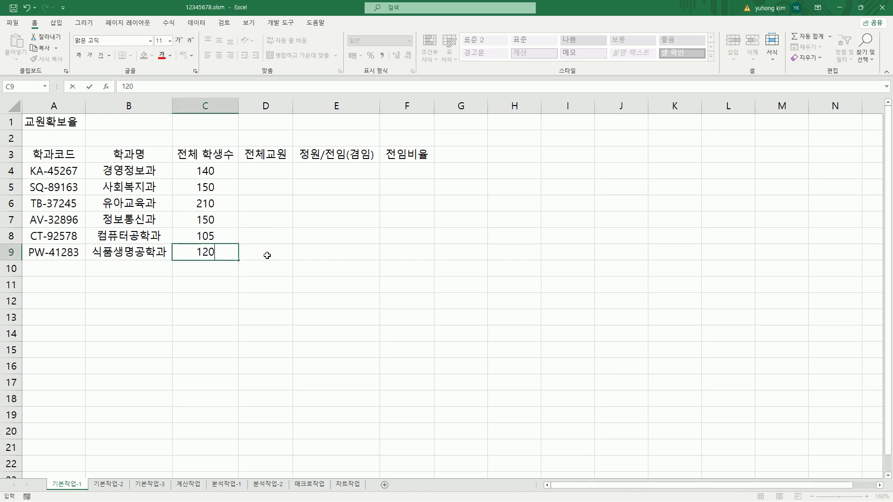
Step: Enter the 전체교원 values 7명 in D9, 4명 in D8 and 8명 in D7
click(266, 255)
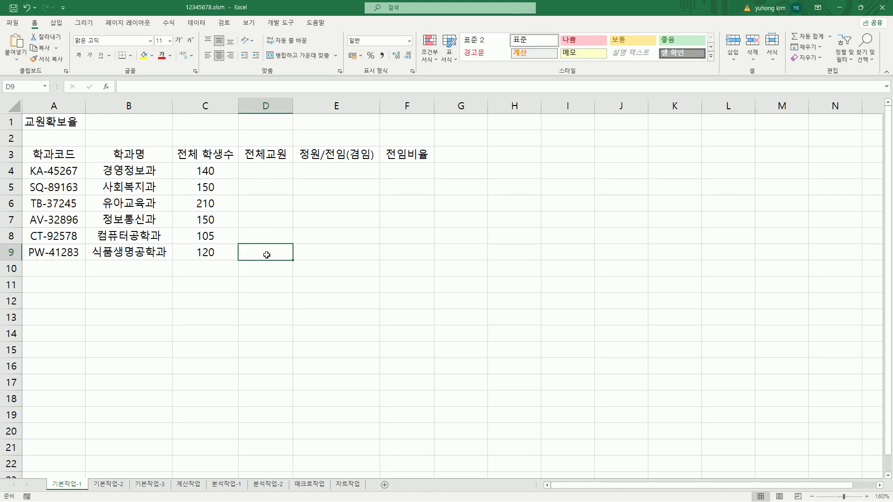
text(7명)
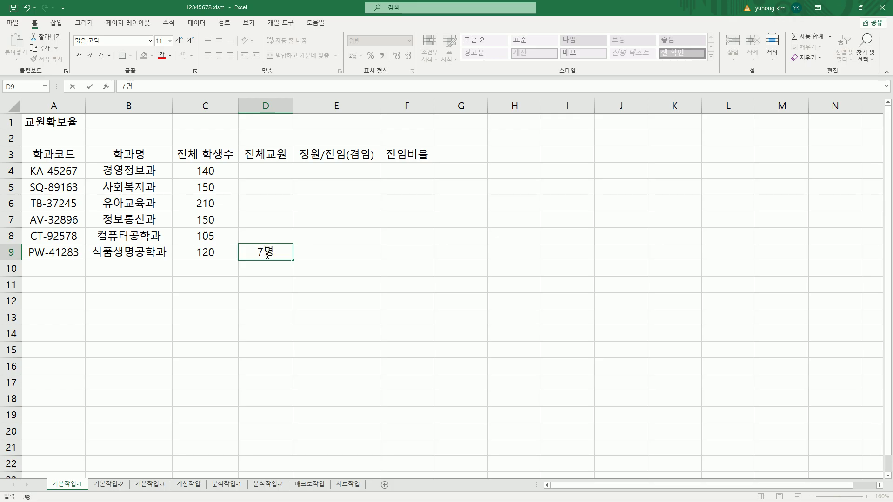
key(Up)
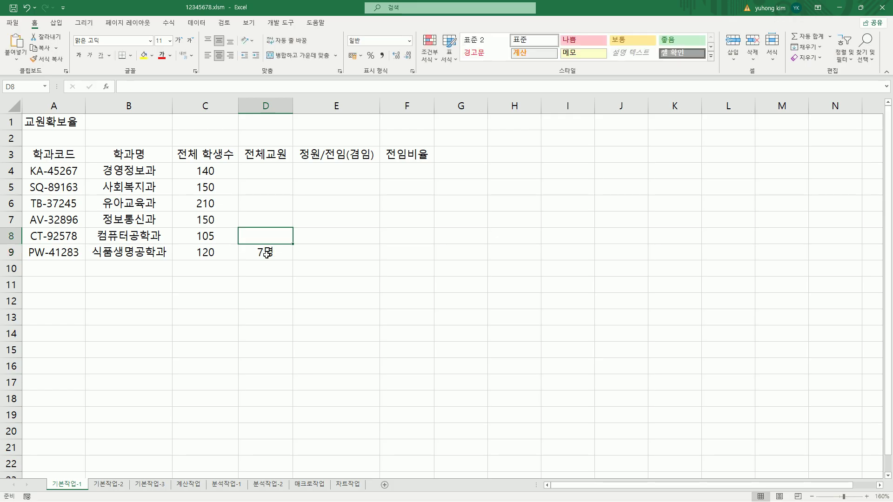
text(4명)
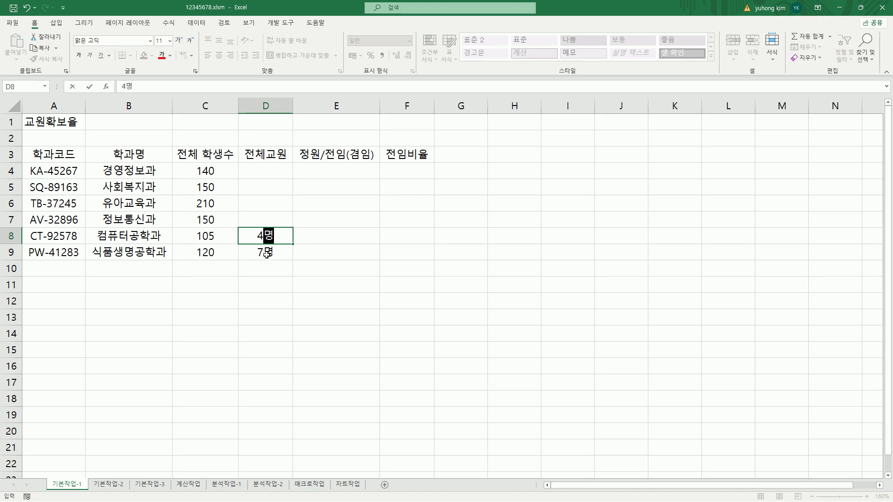
key(Up)
text(8명)
key(Up)
Step: Complete the 전체교원 column with 9명 in D6, 7명 in D5 and 6명 in D4
text(9ㅁ명)
key(Up)
text(7명)
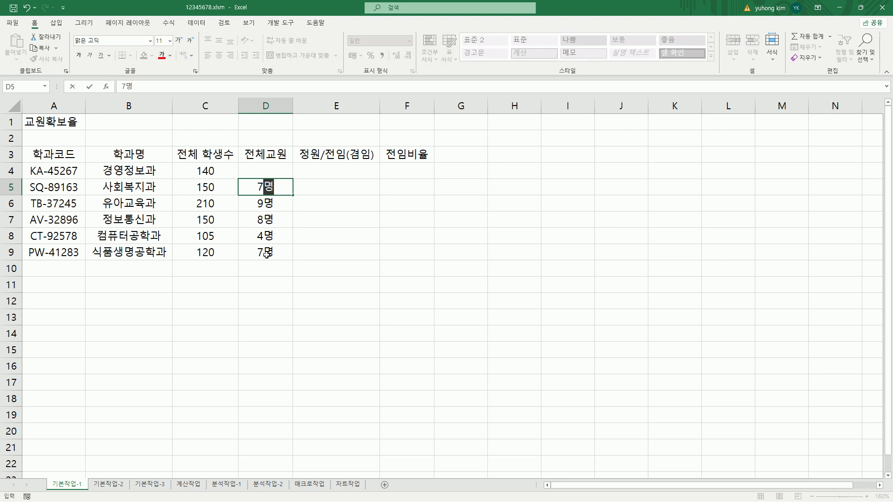
key(Up)
text(6)
text(ㅕㅇ)
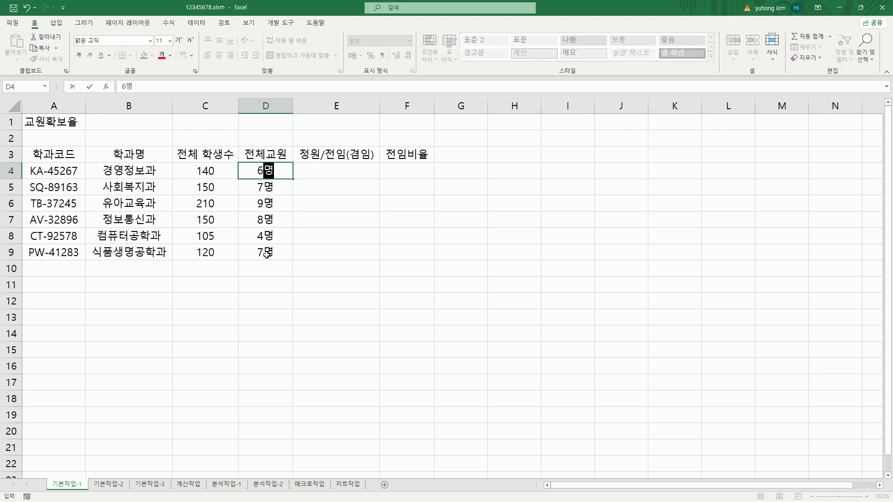
key(Tab)
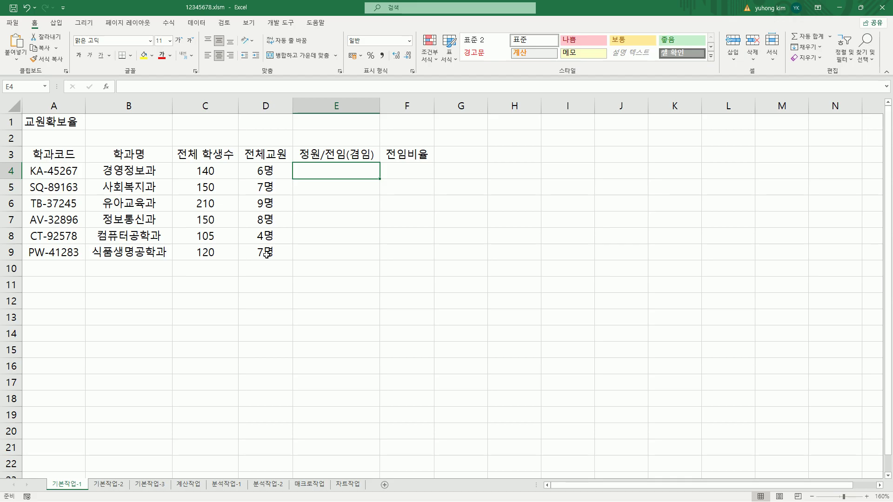
Step: Enter the 정원/전임(겸임) values 6/3(3), 7/4(3) and 9/6(3) in cells E4 to E6
text(6/3(3))
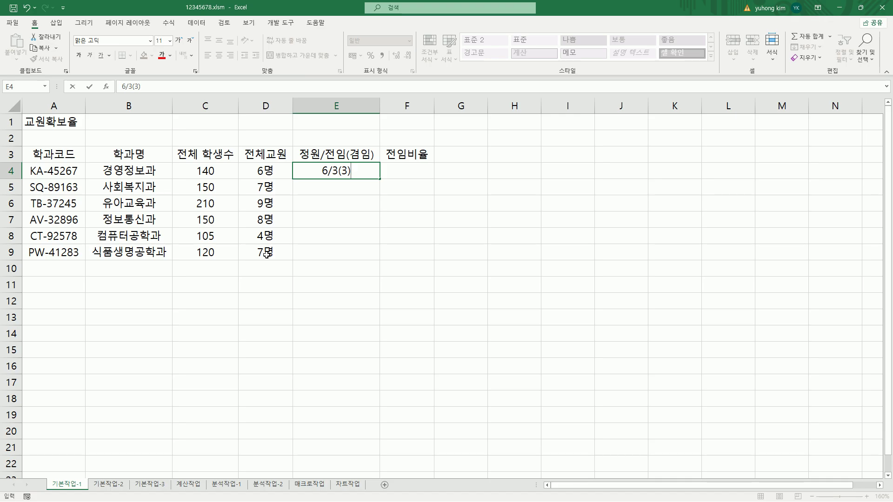
key(Return)
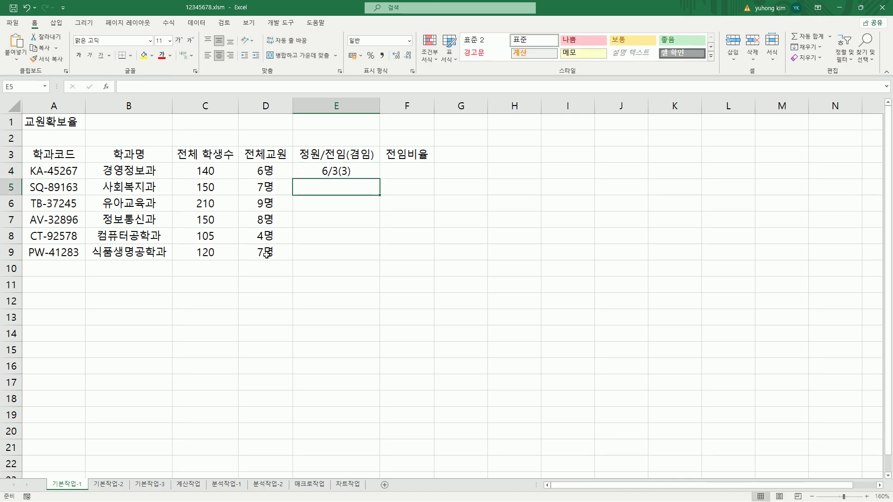
text(7/4)
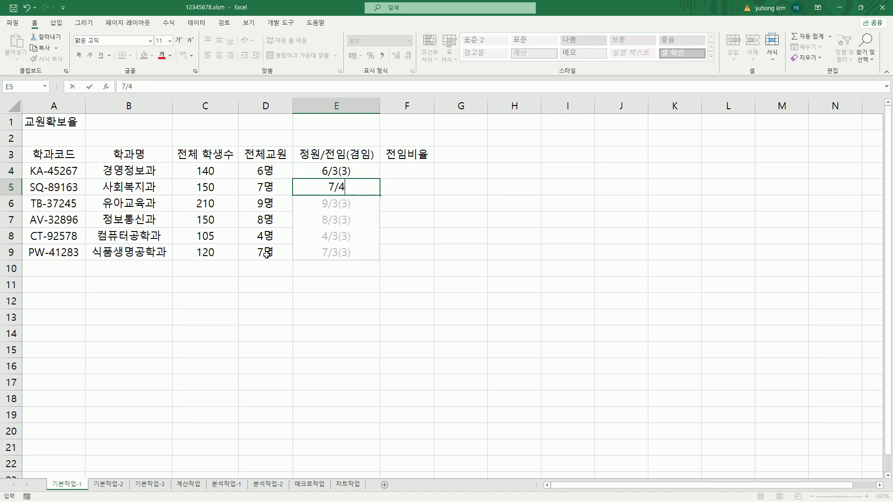
text((3))
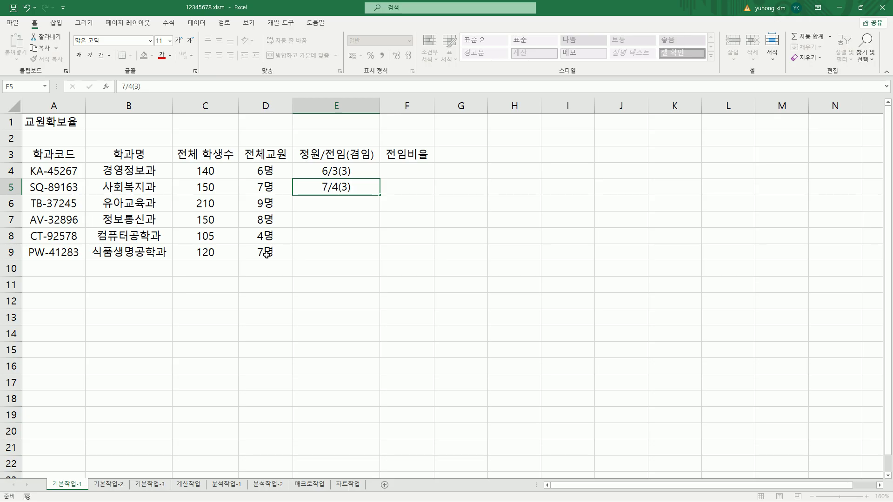
key(Return)
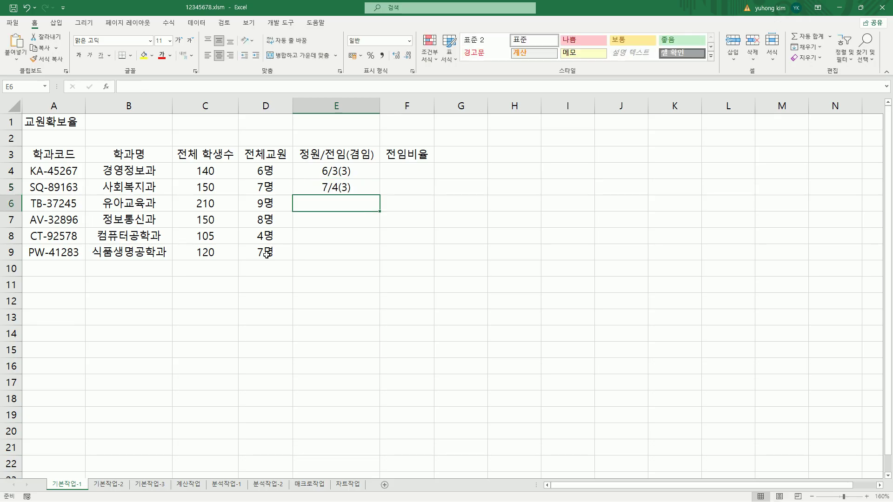
text(9/6)
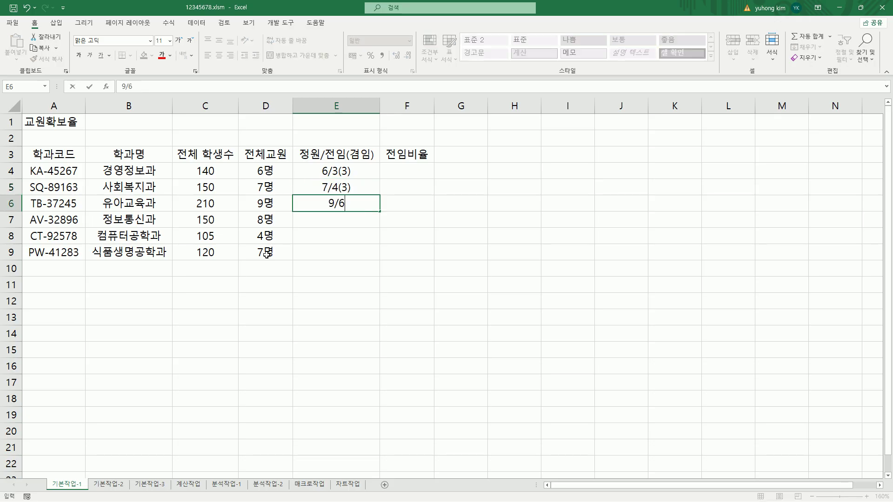
text((3))
key(Return)
Step: Continue the 정원/전임(겸임) column with 8/3(5) in E7 and 7/3(1) in E8
text(8/)
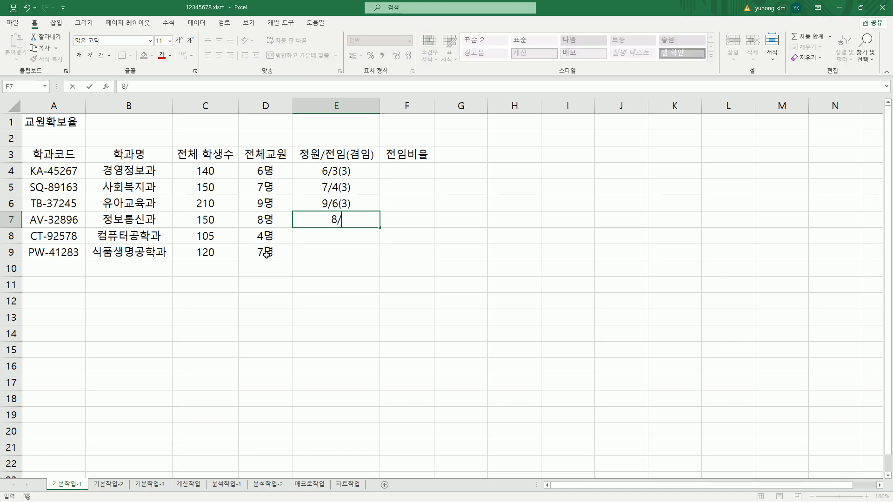
text(3(5))
key(Return)
text(7/3)
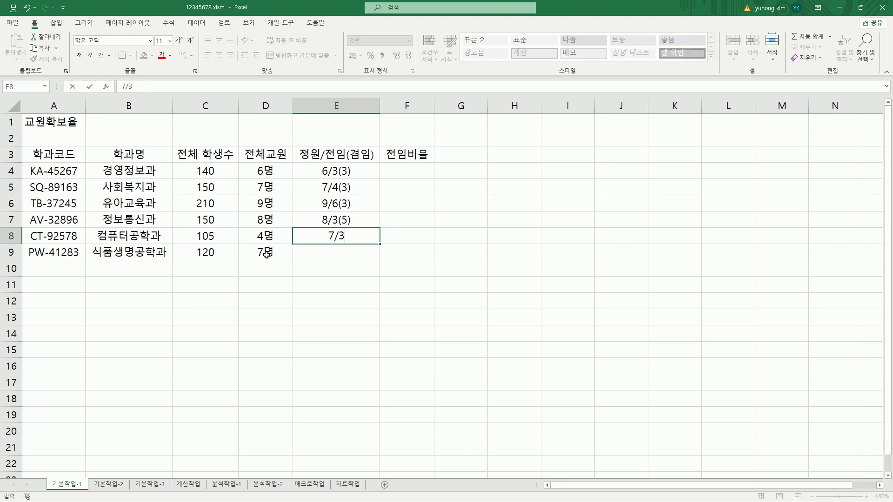
text((1))
key(Return)
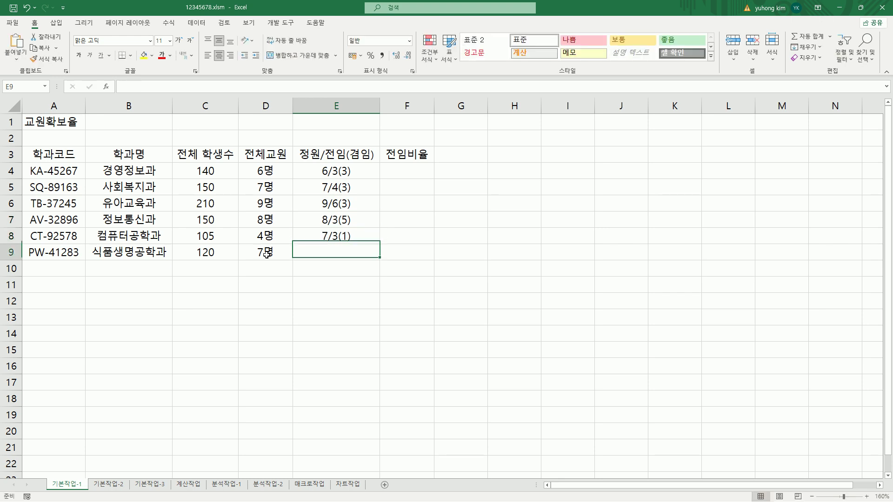
Step: Enter the 정원/전임(겸임) value 7/5(2) in cell E9
text(7/5)
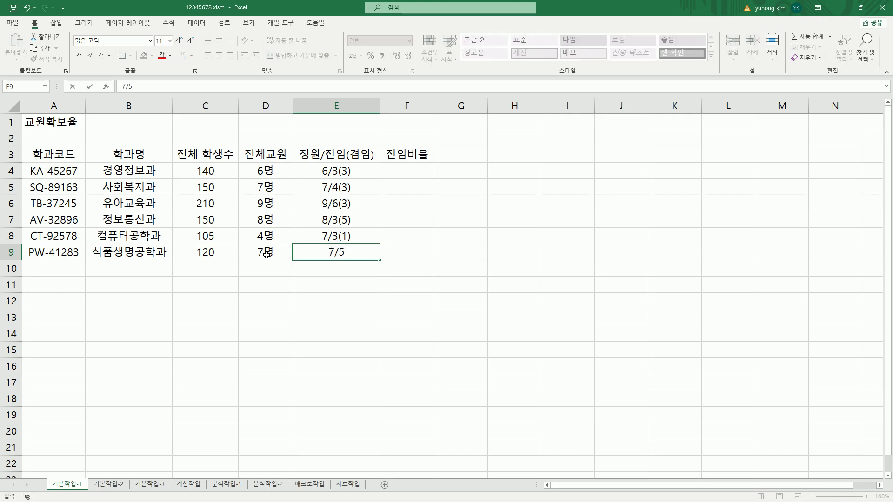
text((2))
mouse_move(315, 245)
mouse_down()
mouse_move(359, 258)
mouse_move(430, 256)
mouse_move(411, 167)
mouse_up()
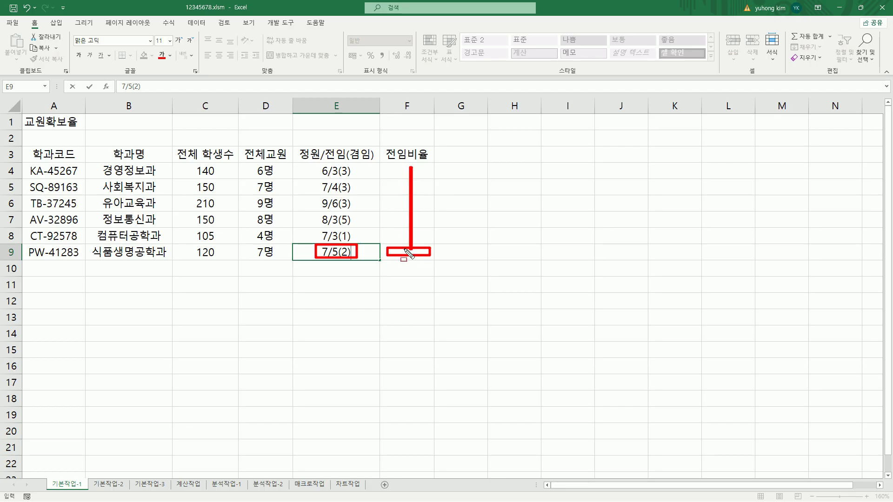
key(Escape)
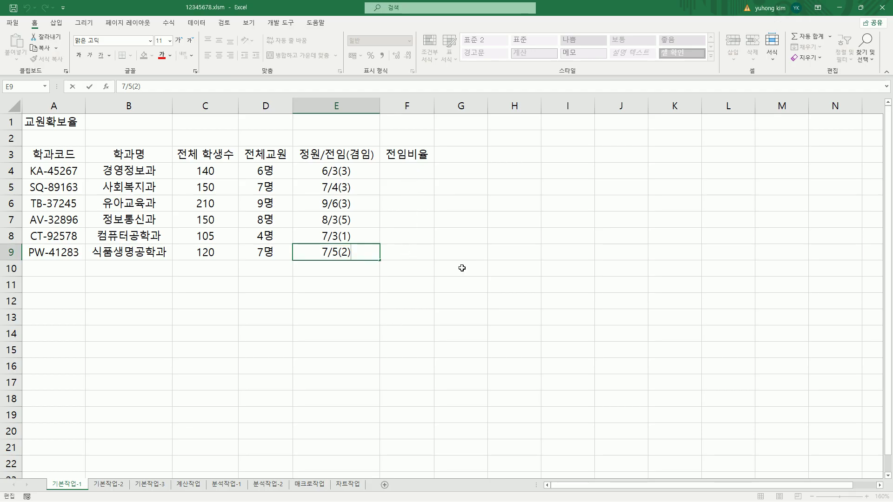
key(Tab)
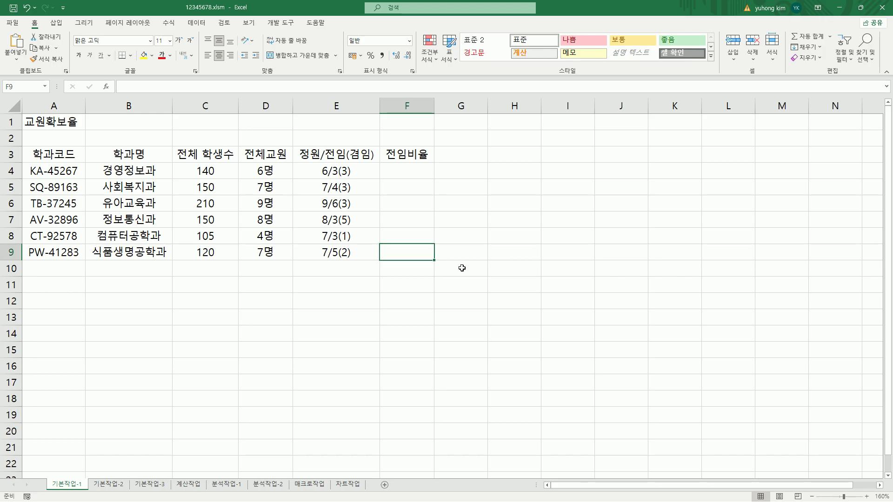
Step: Enter the 전임비율 values 71.43% in F9, 75.00% in F8 and 37.50% in F7
text(71.43%)
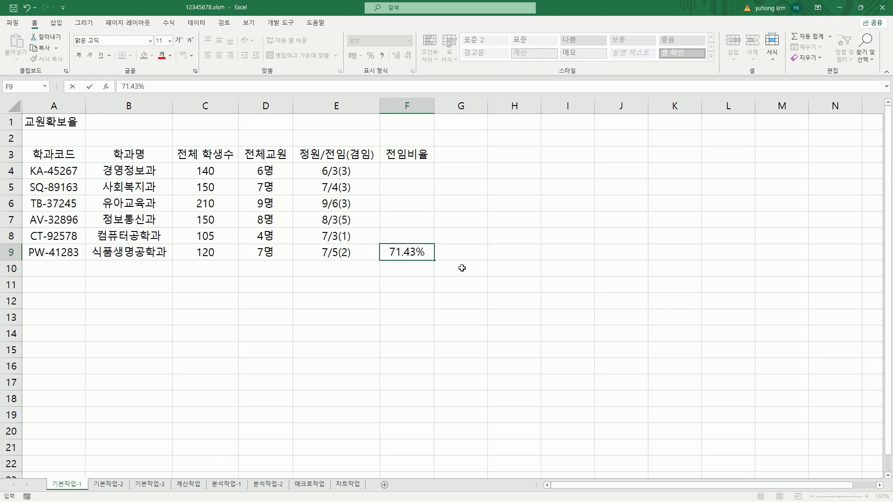
key(Up)
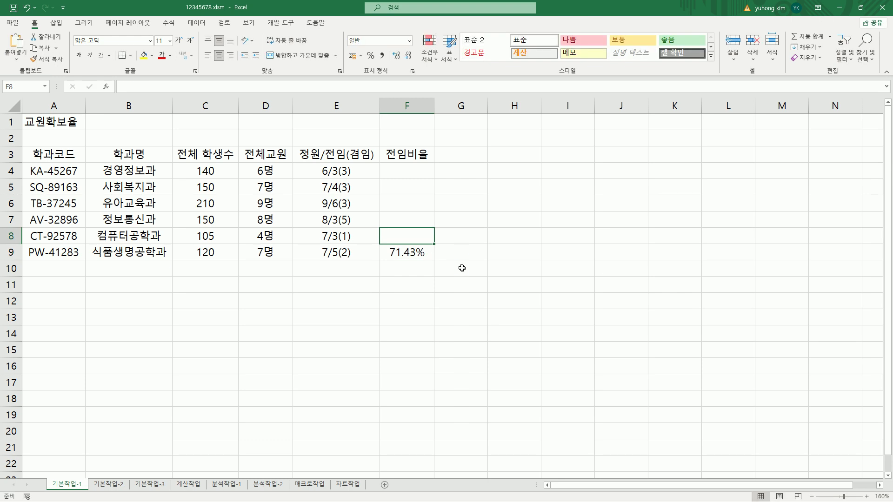
text(75.00%)
key(Up)
text(37.50%)
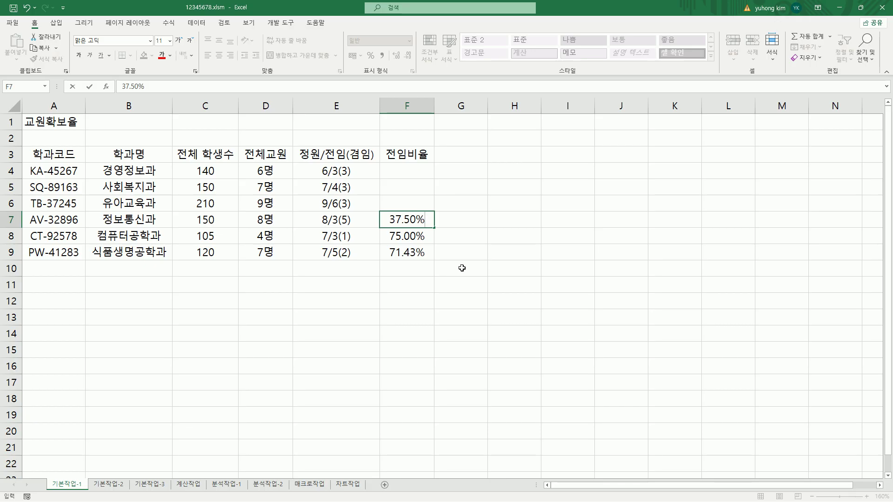
Step: Complete the 전임비율 column with 66.67% in F6, 57.14% in F5 and 50.00% in F4
key(Up)
text(66.67%)
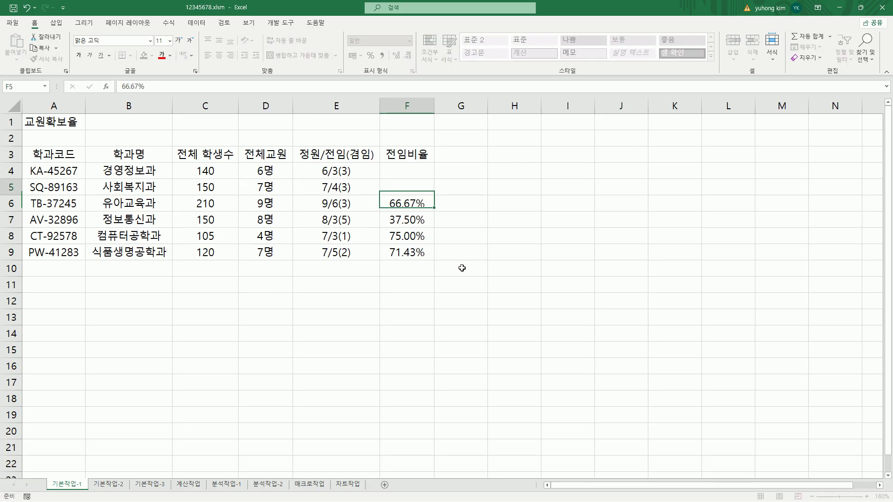
key(Up)
text(57.14%)
key(Up)
text(50.00%)
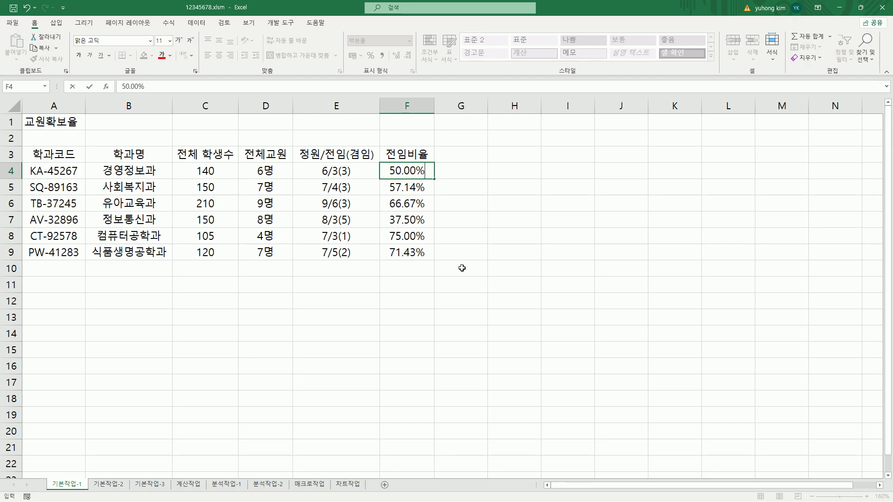
key(Return)
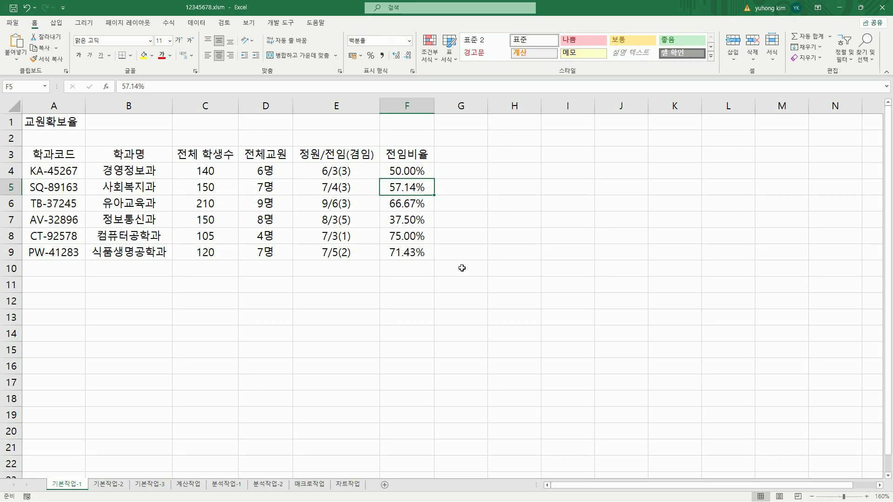
key(Up)
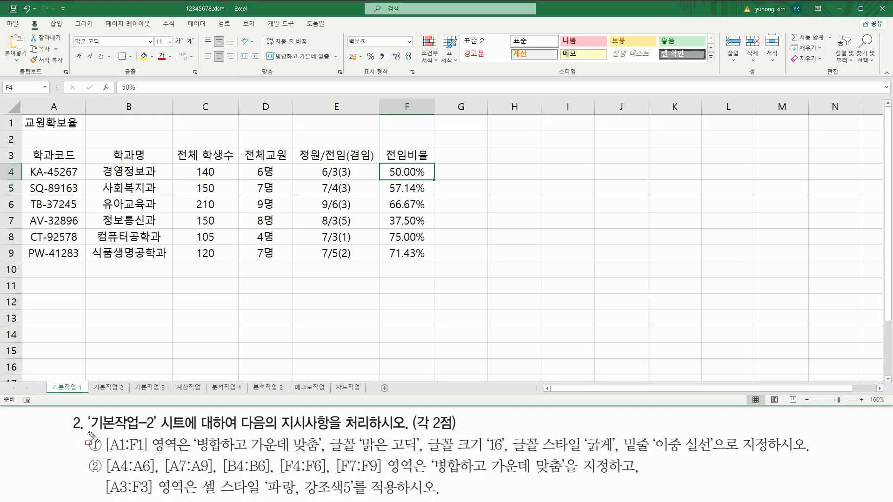
Step: Open the 기본작업-2 sheet
mouse_move(86, 435)
mouse_down()
mouse_move(160, 433)
mouse_move(159, 413)
mouse_up()
drag(278, 432, 461, 435)
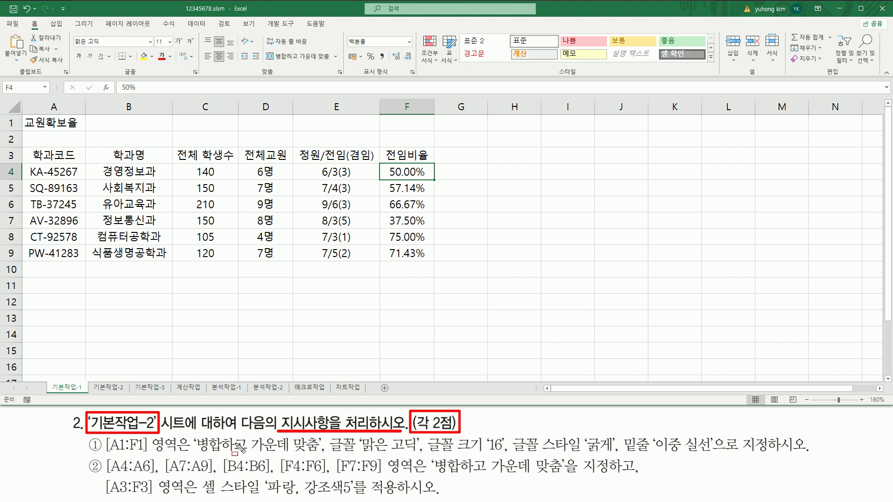
drag(88, 376, 127, 395)
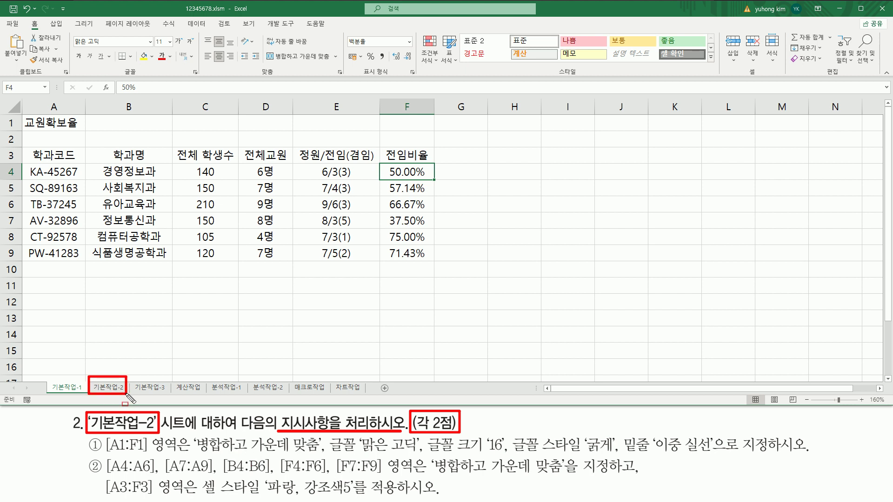
key(Escape)
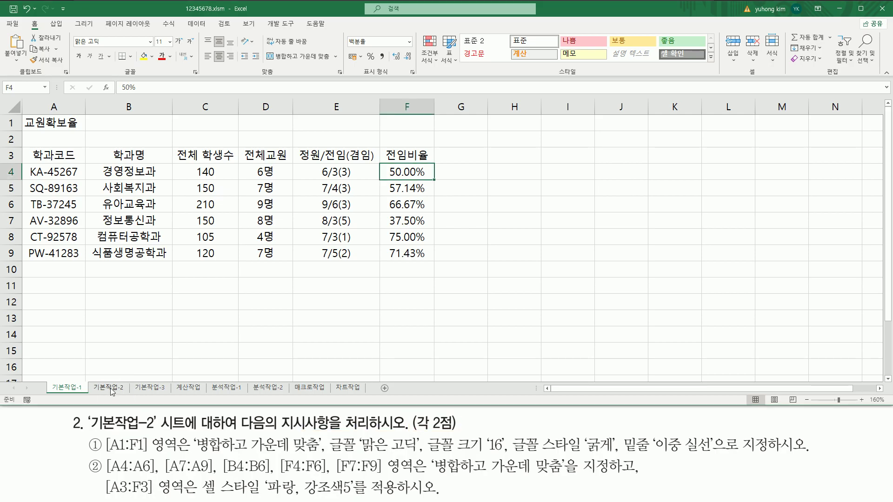
click(111, 389)
key(ctrl+2)
drag(93, 380, 125, 395)
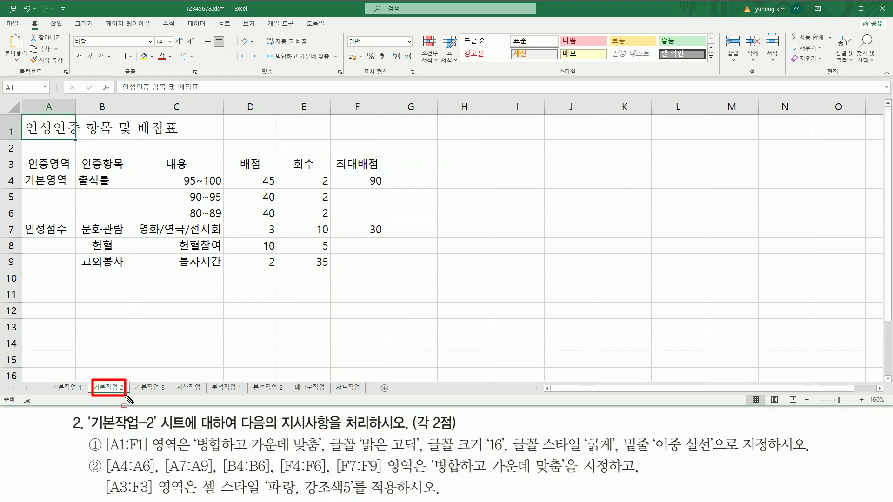
drag(20, 113, 393, 280)
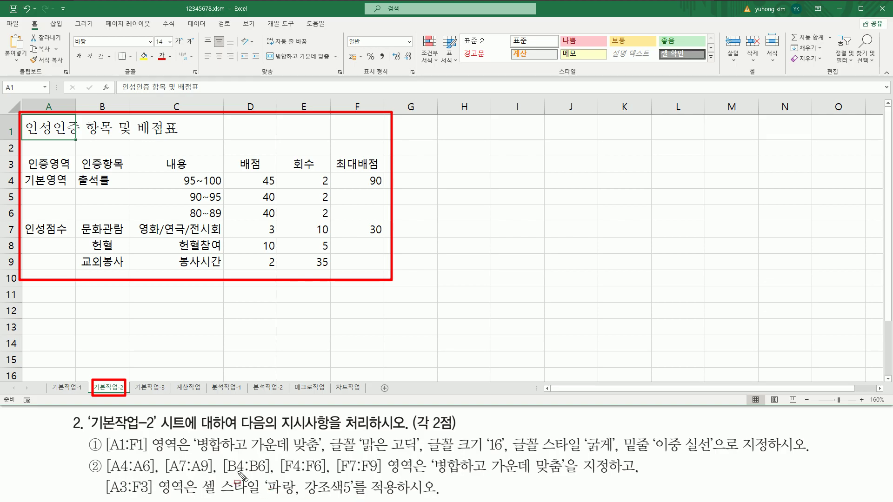
key(Escape)
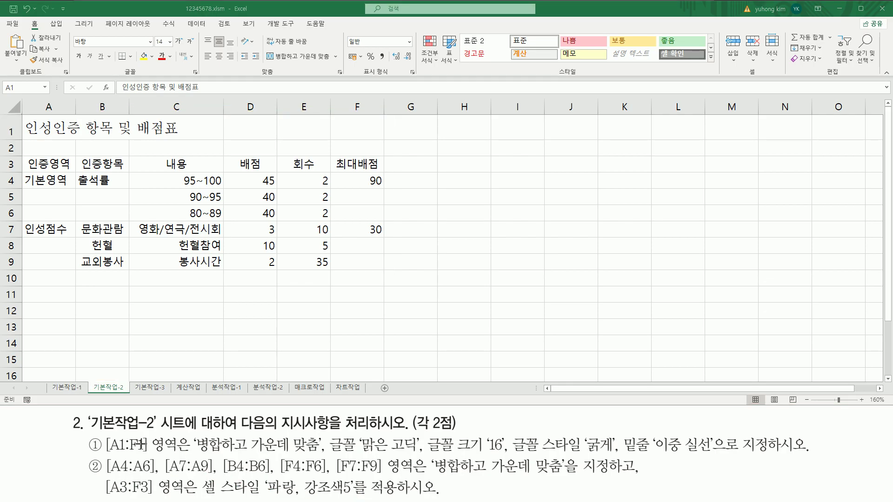
mouse_move(102, 456)
mouse_down()
mouse_move(158, 468)
mouse_move(149, 437)
mouse_move(186, 454)
mouse_up()
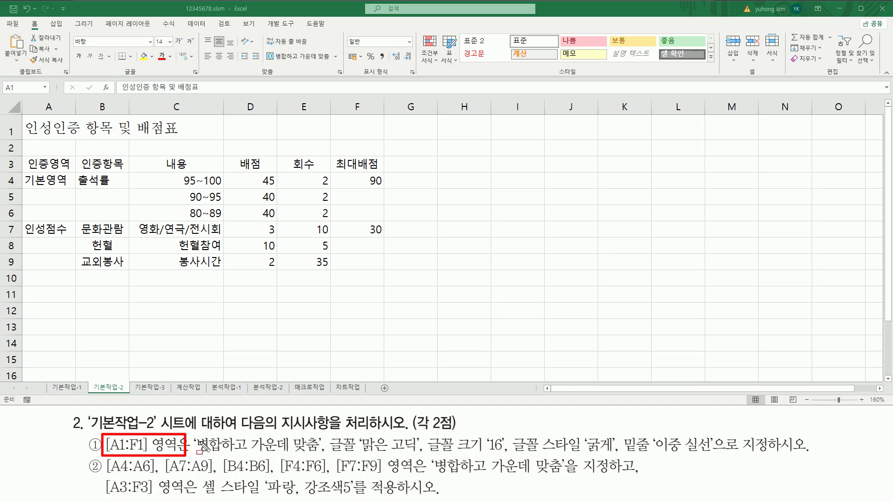
mouse_move(23, 118)
mouse_down()
mouse_move(87, 135)
mouse_move(382, 137)
mouse_up()
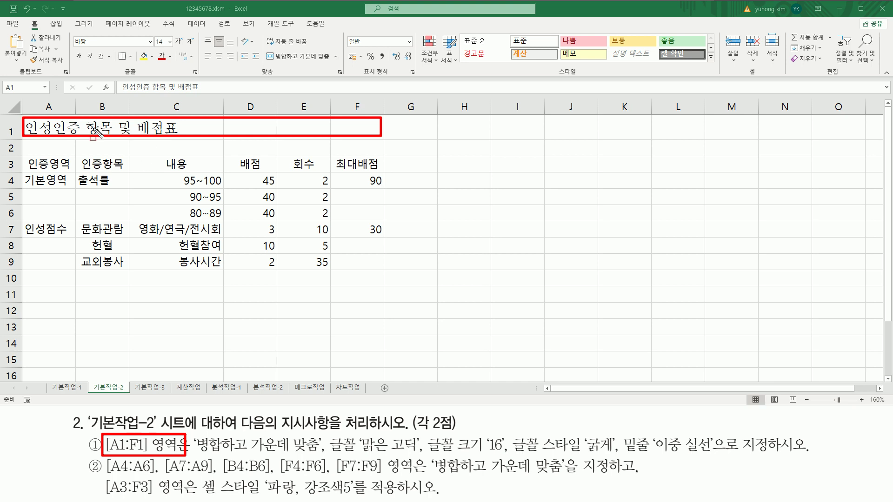
drag(195, 453, 321, 455)
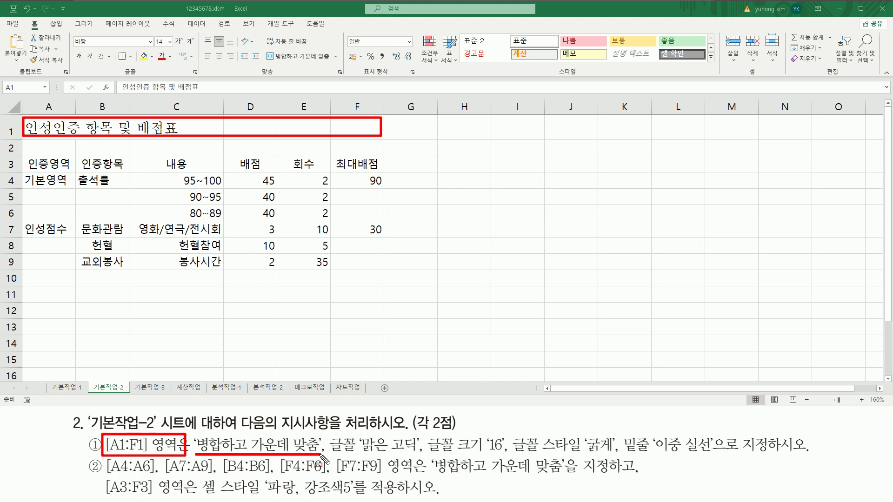
mouse_move(329, 434)
mouse_down()
mouse_move(361, 457)
mouse_move(419, 453)
mouse_up()
drag(481, 454, 708, 451)
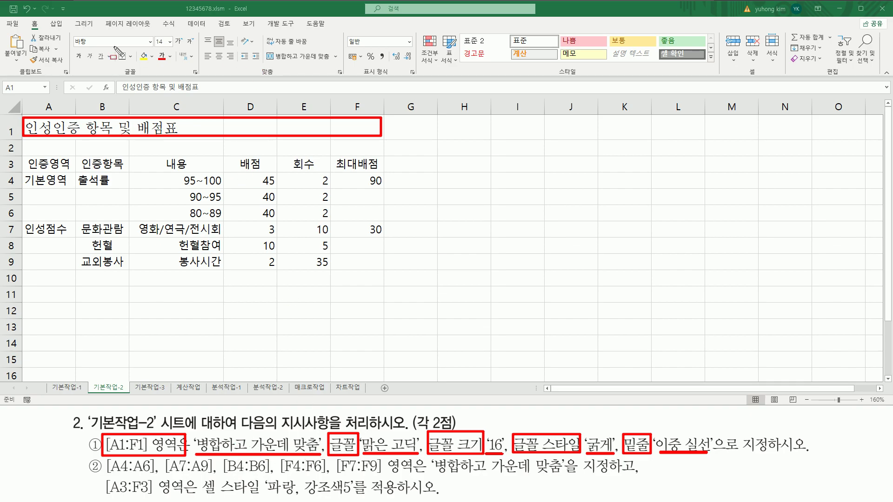
drag(262, 47, 334, 63)
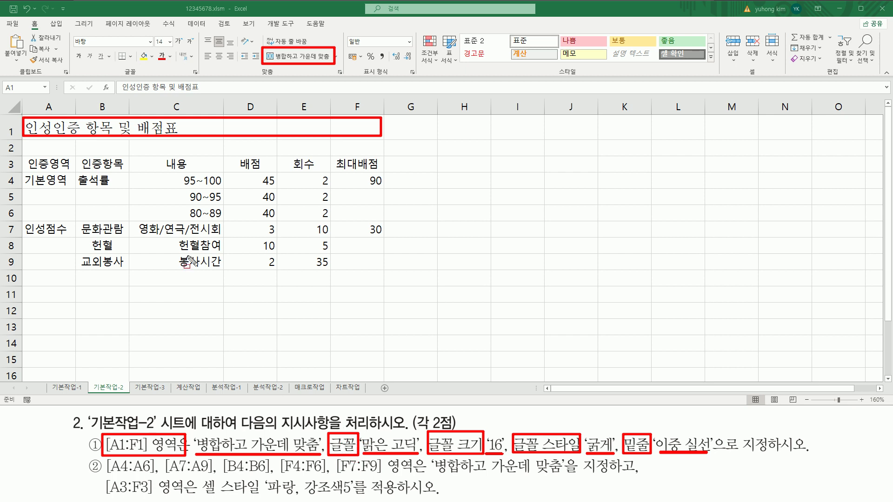
drag(72, 35, 150, 46)
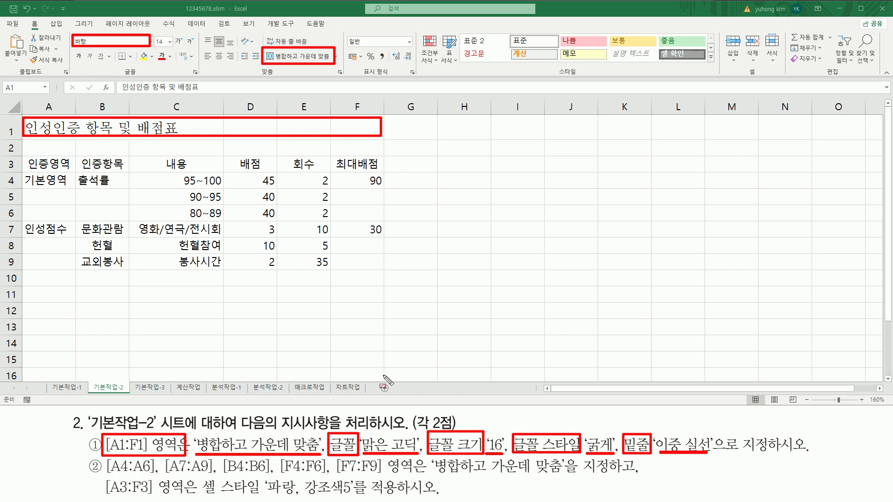
mouse_move(155, 33)
mouse_down()
mouse_move(175, 34)
mouse_move(175, 48)
mouse_up()
mouse_move(72, 49)
mouse_down()
mouse_move(85, 51)
mouse_move(84, 63)
mouse_move(72, 62)
mouse_up()
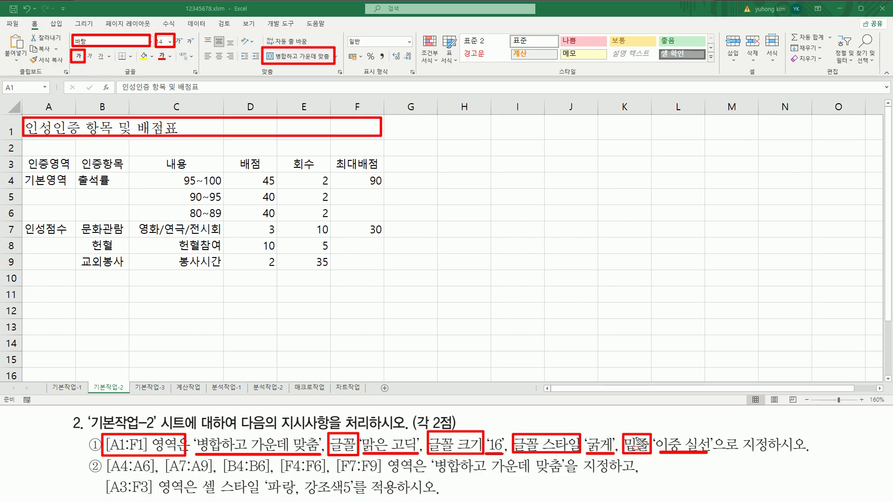
drag(96, 50, 113, 64)
key(Escape)
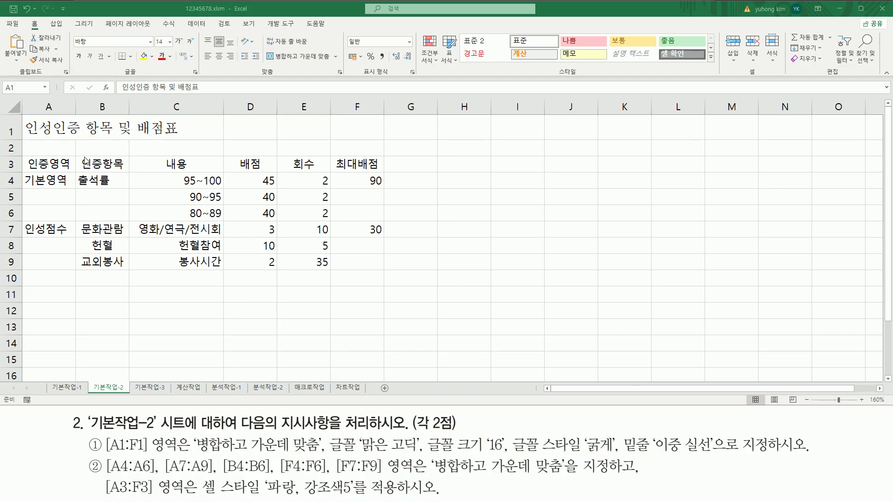
Step: Merge and center the title across A1:F1 and set its font to 맑은 고딕
click(54, 137)
drag(41, 127, 349, 128)
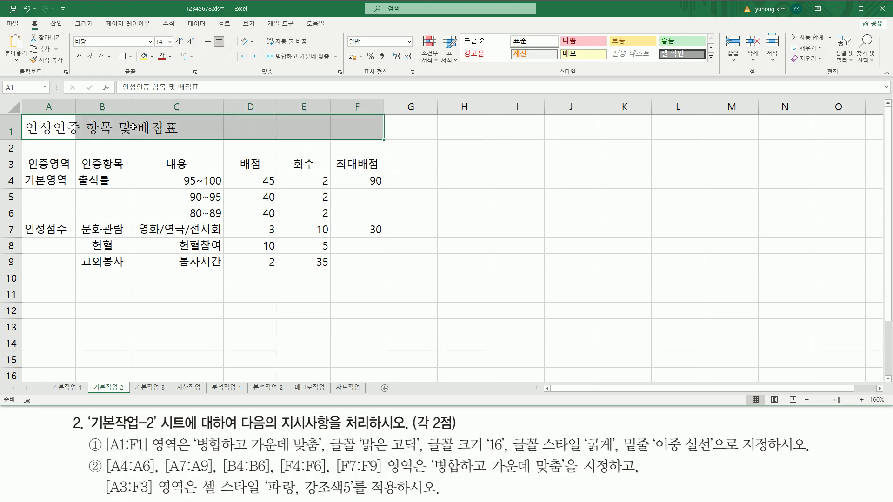
click(280, 57)
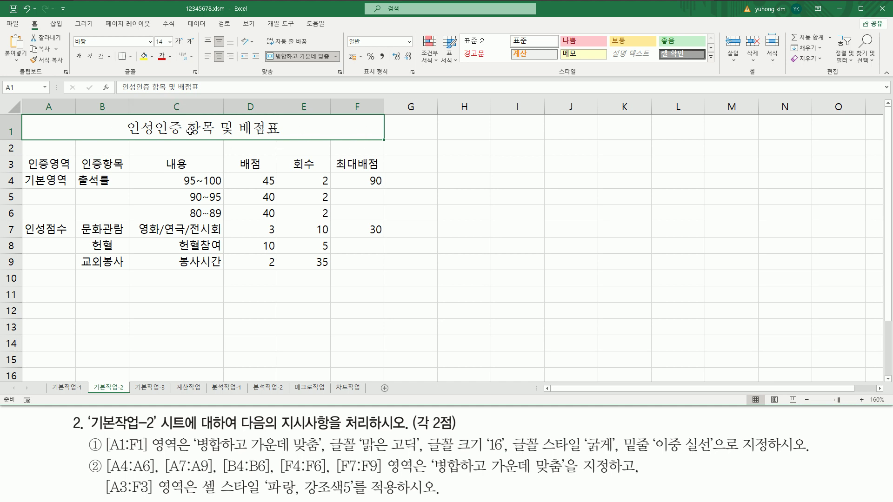
click(150, 42)
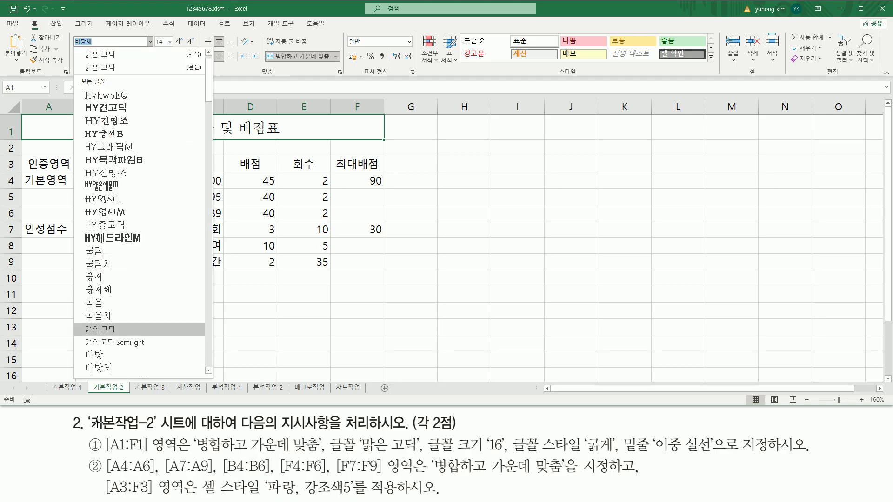
click(116, 331)
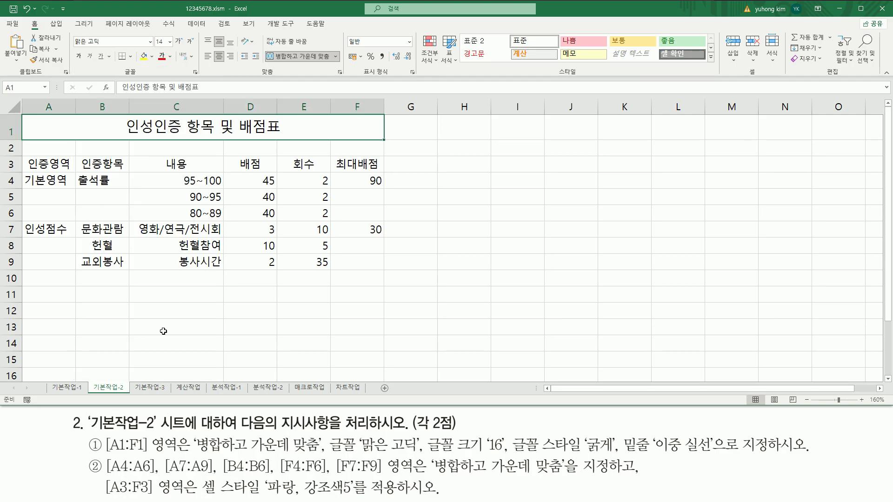
Step: Format the merged title in A1:F1 with font size 16, bold and a double underline
click(170, 41)
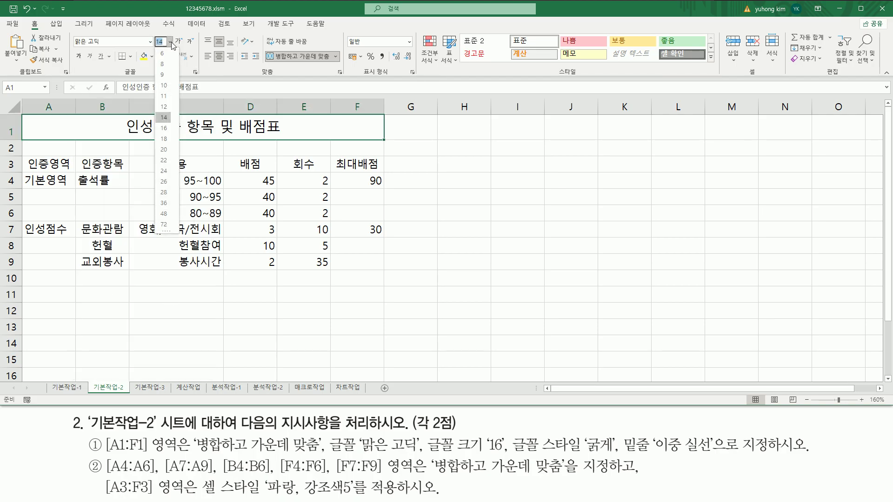
click(166, 128)
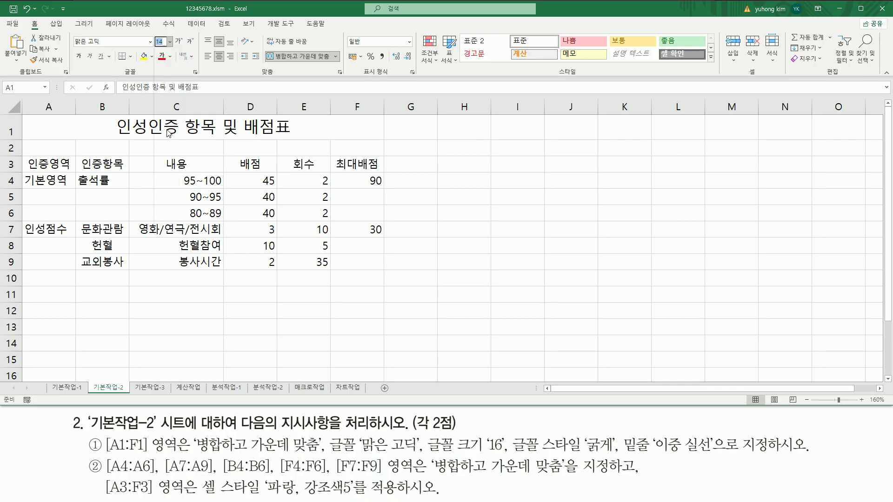
click(79, 61)
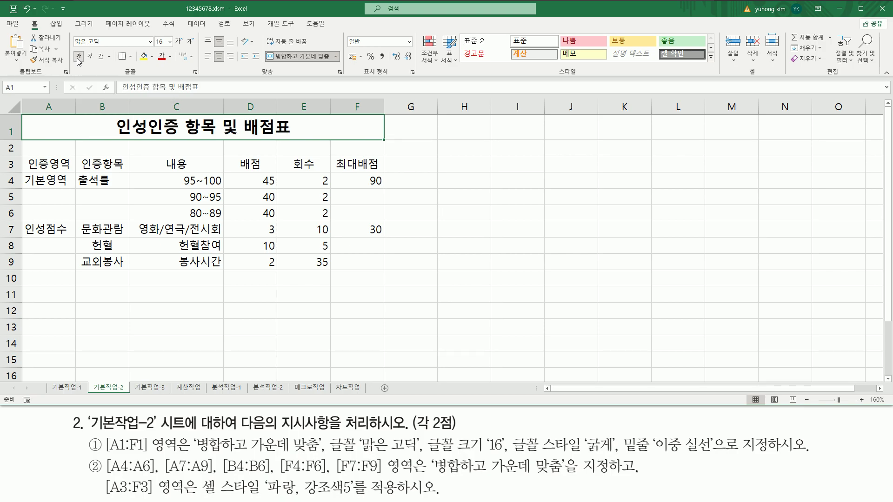
click(110, 58)
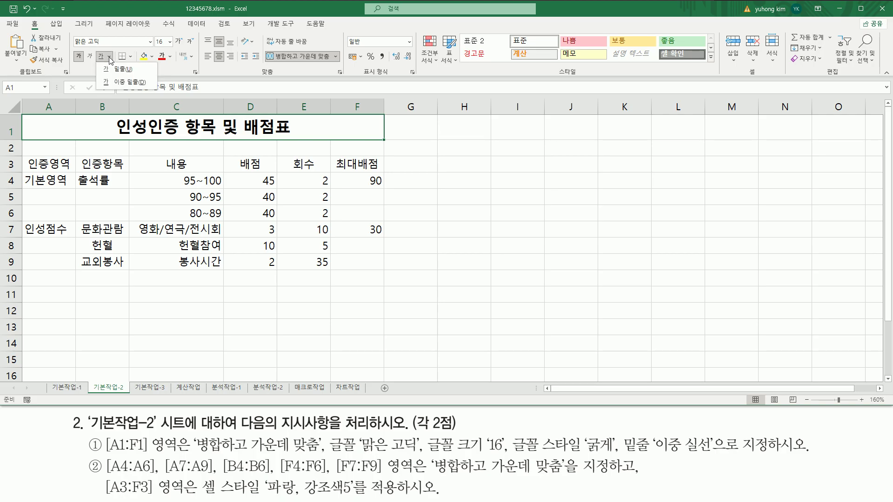
click(128, 84)
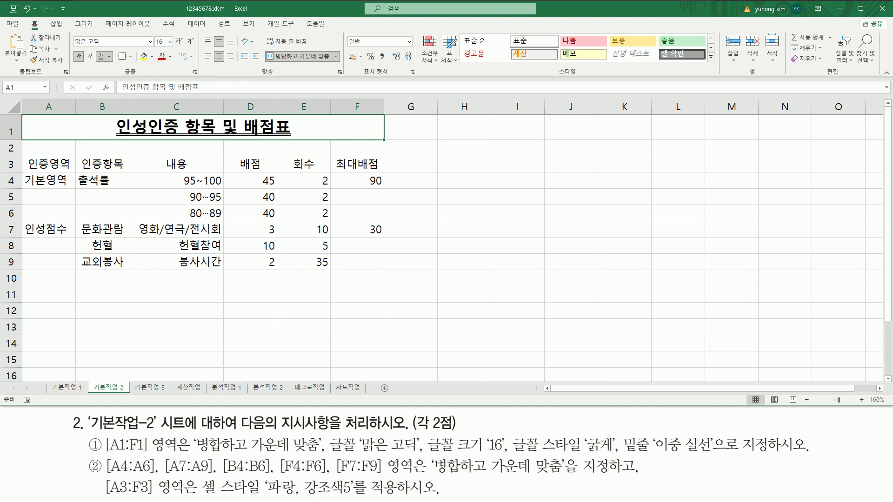
mouse_move(104, 475)
mouse_down()
mouse_move(152, 475)
mouse_move(104, 457)
mouse_up()
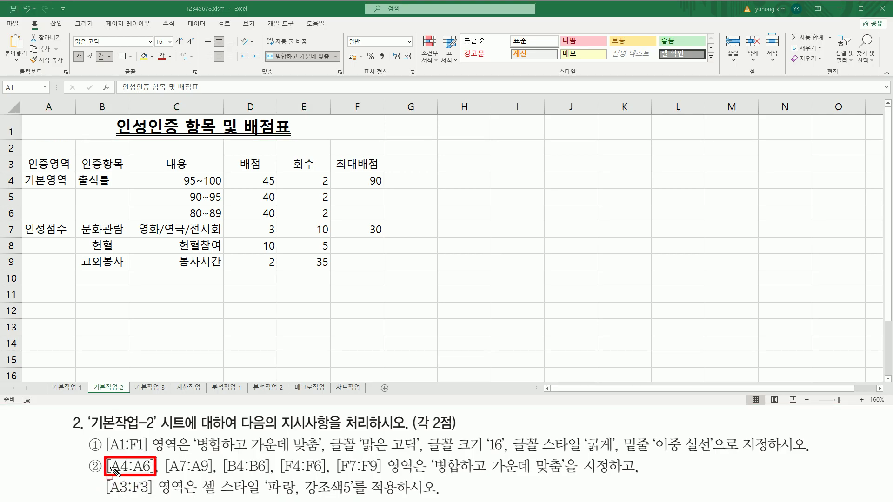
mouse_move(26, 176)
mouse_down()
mouse_move(76, 224)
mouse_move(70, 219)
mouse_up()
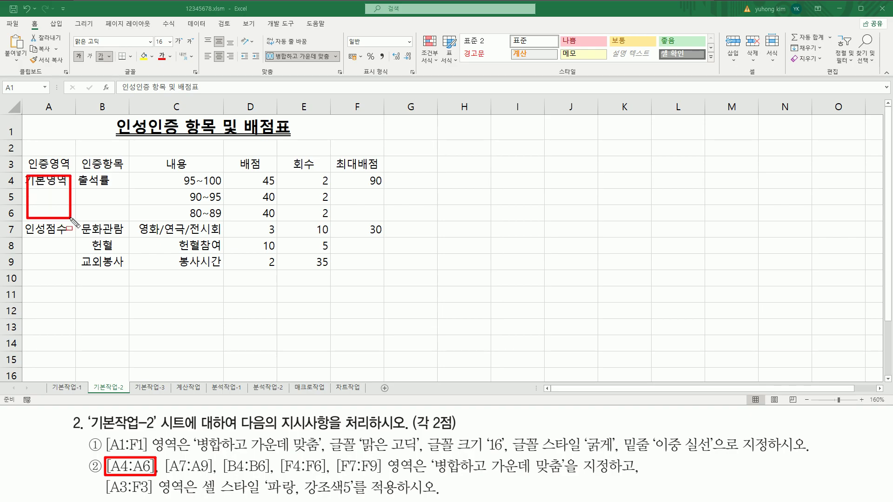
drag(164, 456, 216, 478)
mouse_move(27, 224)
mouse_down()
mouse_move(79, 279)
mouse_move(72, 269)
mouse_up()
mouse_move(223, 456)
mouse_down()
mouse_move(229, 477)
mouse_move(270, 476)
mouse_up()
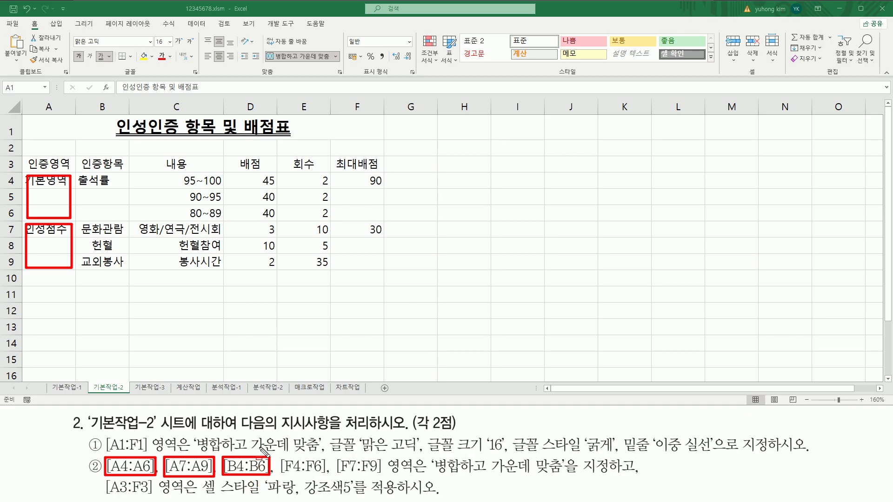
drag(80, 176, 125, 220)
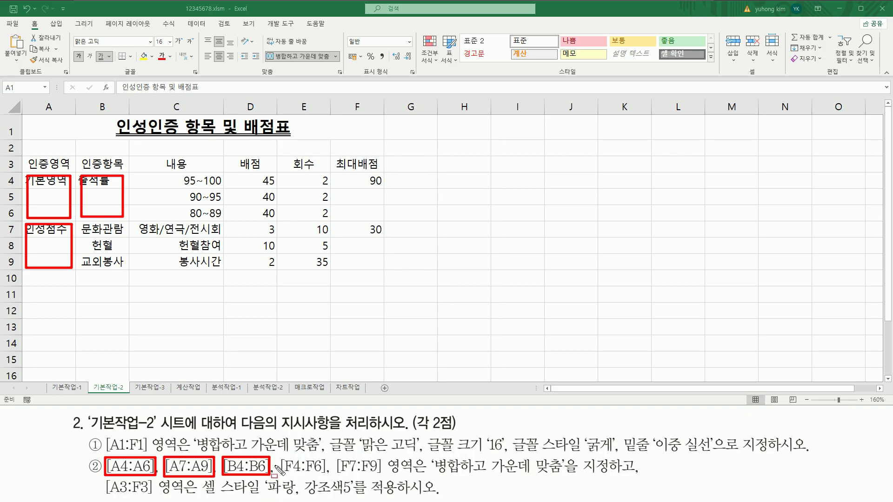
mouse_move(280, 454)
mouse_down()
mouse_move(286, 467)
mouse_move(329, 474)
mouse_up()
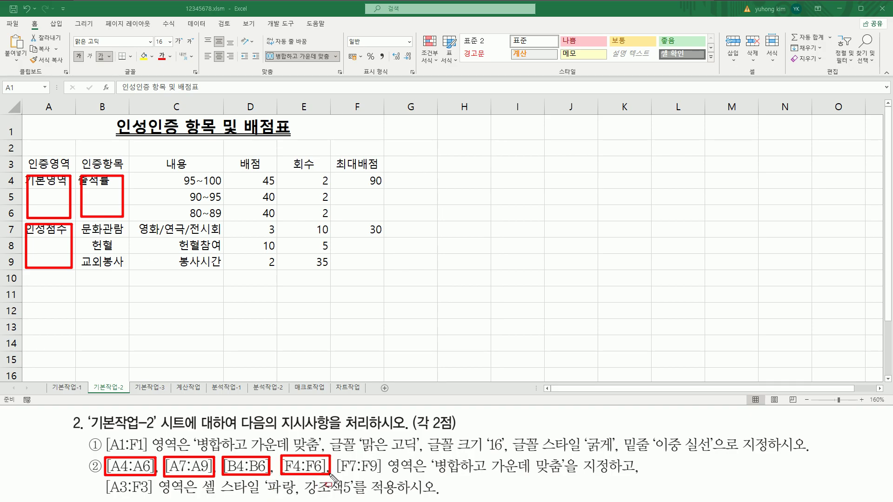
mouse_move(341, 177)
mouse_down()
mouse_move(343, 190)
mouse_move(377, 217)
mouse_up()
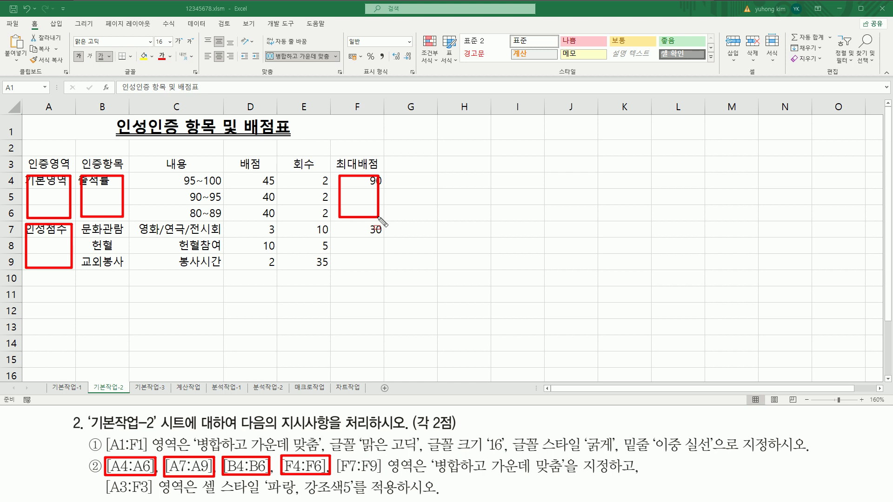
drag(338, 456, 385, 475)
mouse_move(339, 225)
mouse_down()
mouse_move(339, 253)
mouse_move(381, 267)
mouse_up()
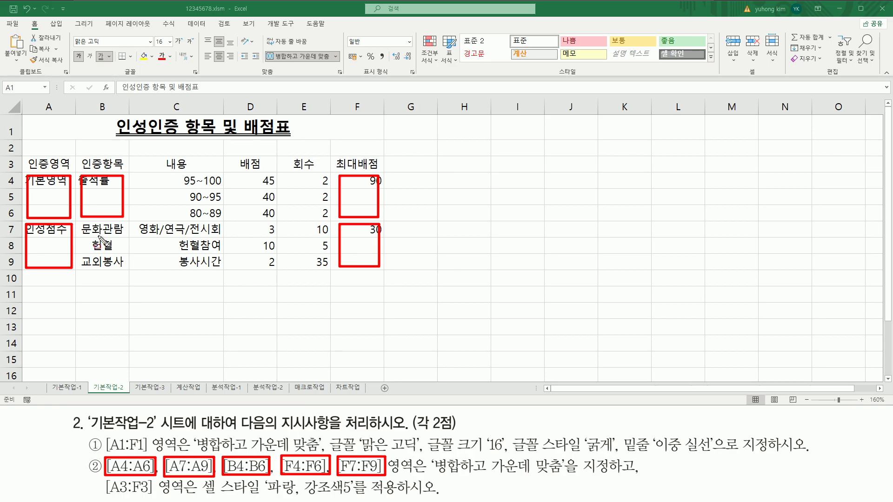
drag(432, 475, 562, 475)
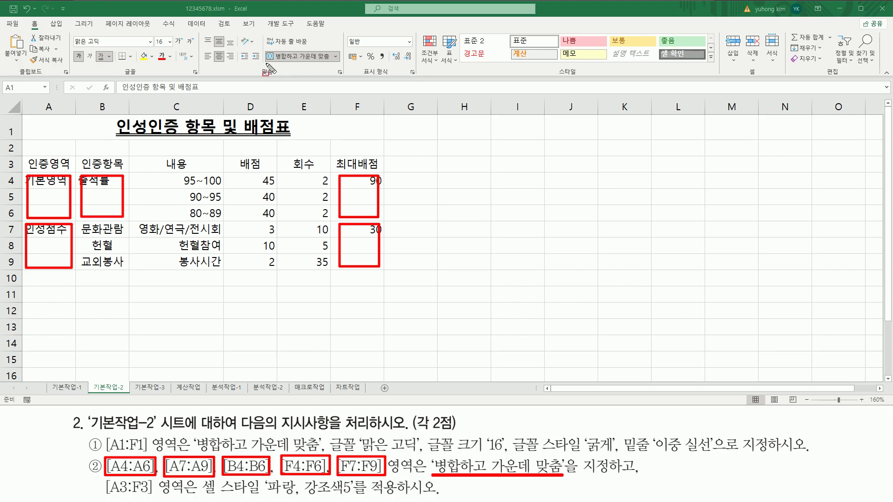
mouse_move(264, 49)
mouse_down()
mouse_move(274, 63)
mouse_move(338, 64)
mouse_up()
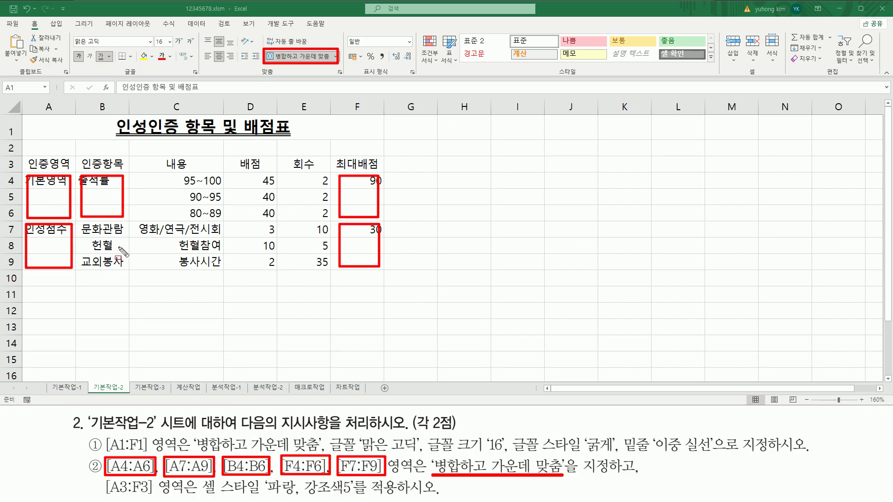
key(Escape)
Step: Merge and center each of the ranges A4:A6, A7:A9, B4:B6, F4:F6 and F7:F9
click(53, 182)
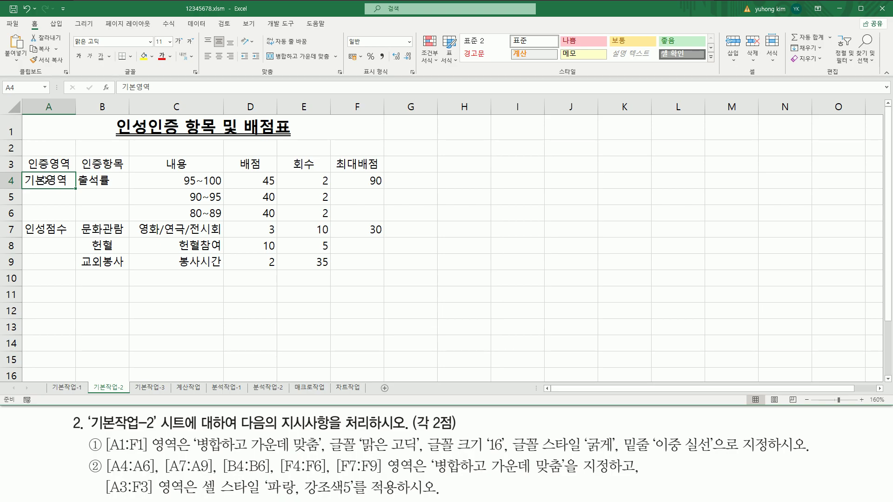
drag(45, 181, 47, 215)
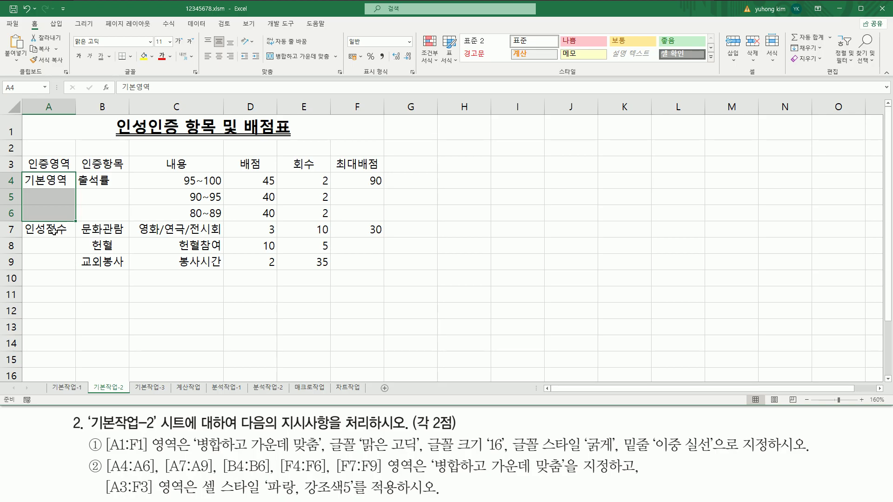
drag(54, 231, 54, 261)
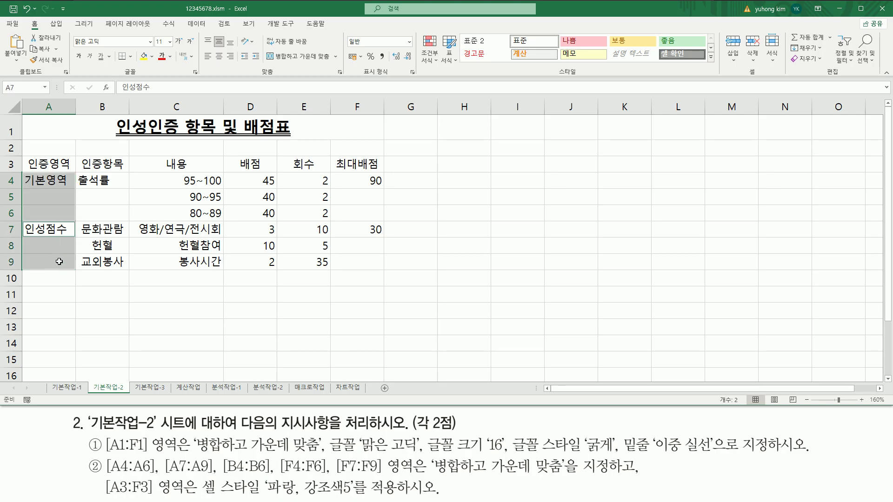
drag(106, 181, 107, 212)
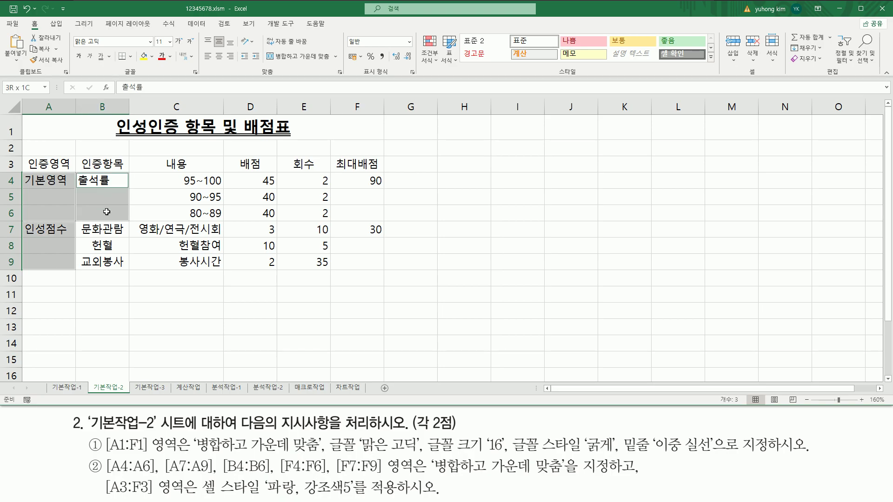
drag(365, 180, 368, 263)
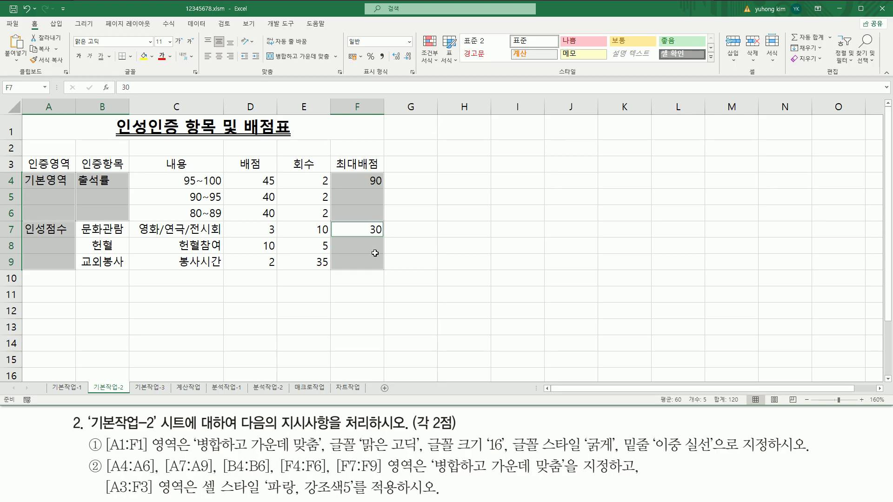
click(294, 56)
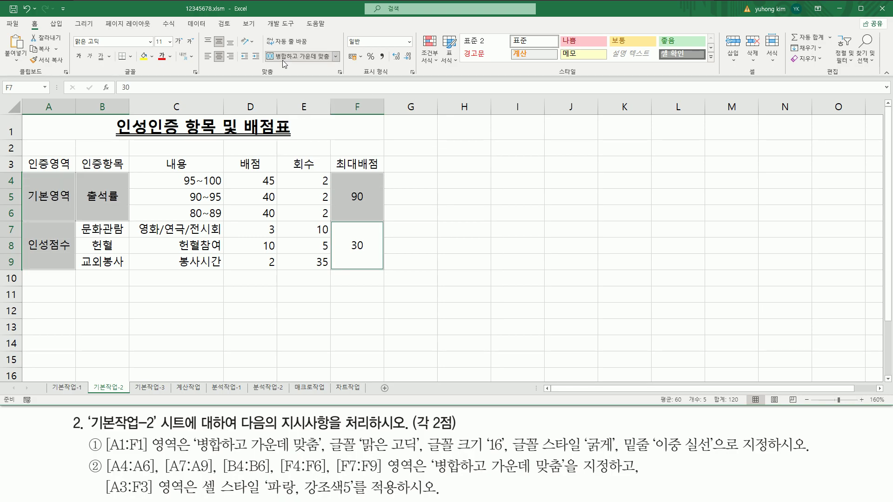
Step: Check the merged cells in the 인증영역, 인증항목 and 최대배점 columns
click(49, 194)
click(103, 198)
click(351, 199)
click(349, 239)
click(102, 195)
click(56, 208)
click(49, 246)
click(54, 210)
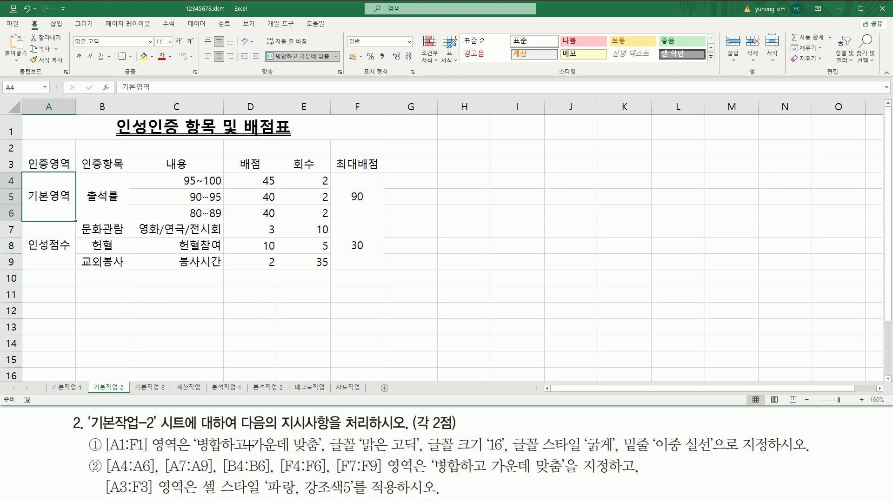
drag(103, 466, 632, 469)
mouse_move(103, 480)
mouse_down()
mouse_move(111, 493)
mouse_move(155, 497)
mouse_up()
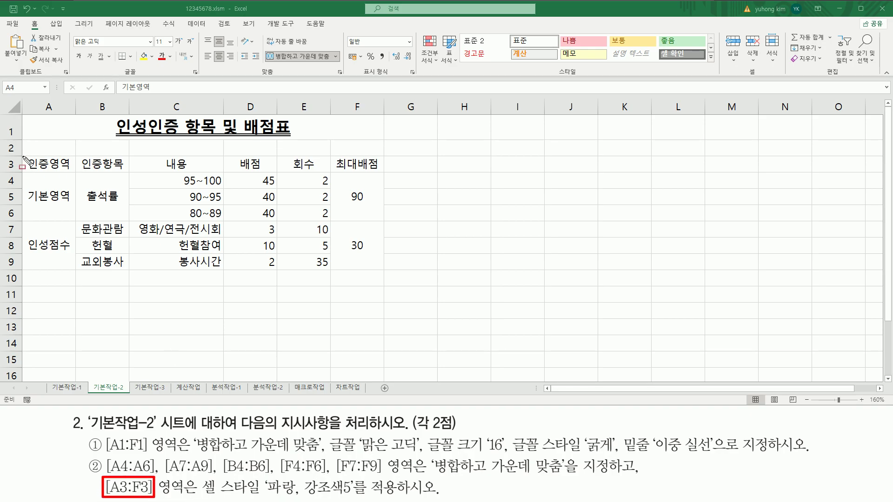
drag(24, 155, 384, 173)
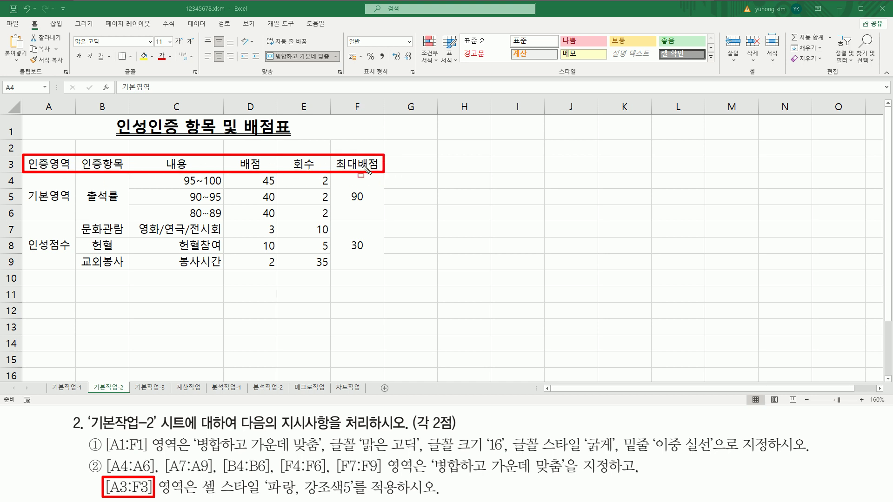
drag(200, 497, 399, 499)
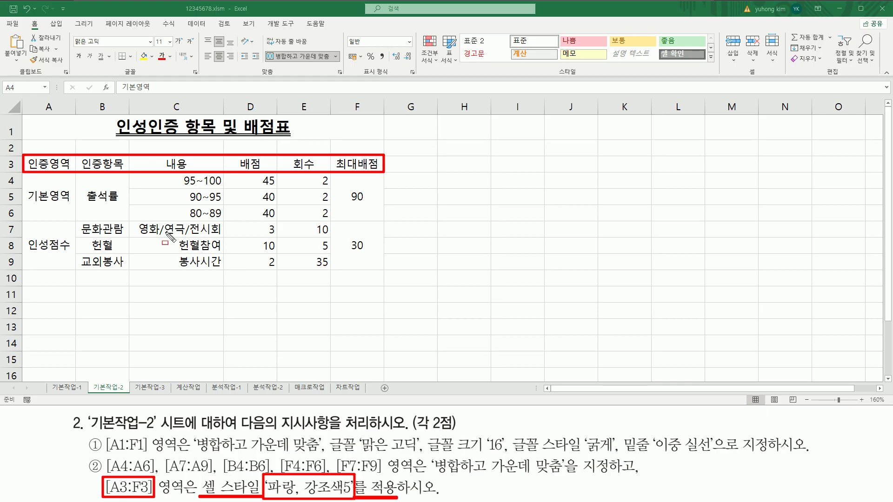
key(Escape)
Step: Apply the blue 강조색5 cell style to the header cells A3:F3
click(44, 163)
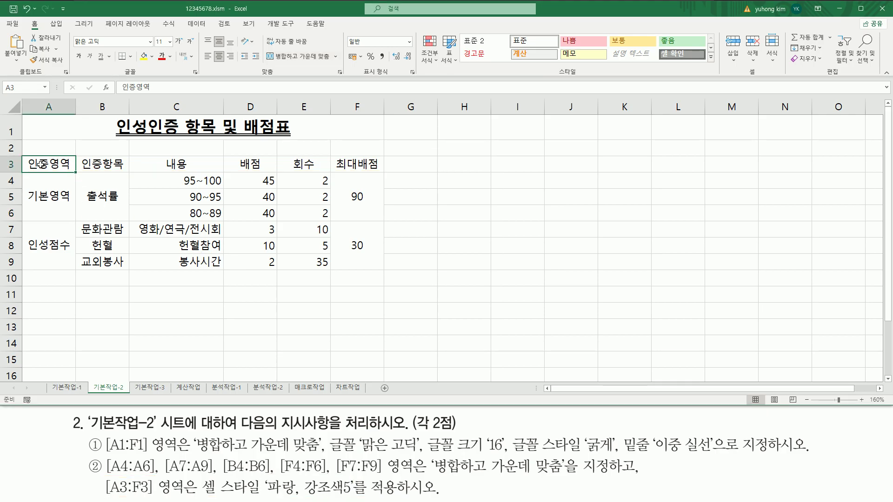
drag(42, 163, 365, 164)
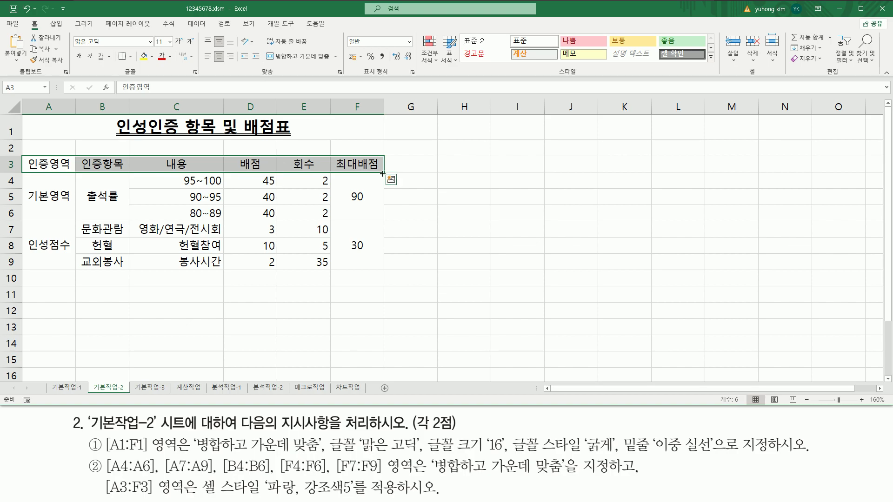
drag(198, 474, 263, 498)
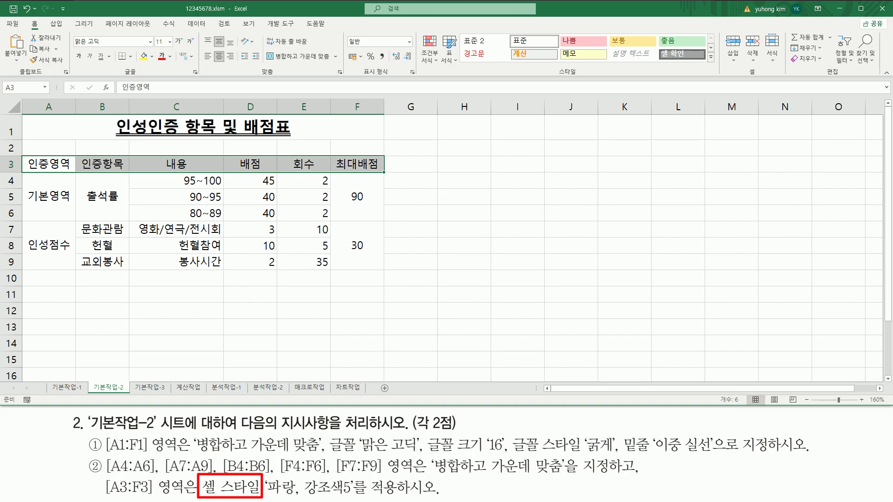
drag(552, 78, 583, 67)
mouse_move(461, 33)
mouse_down()
mouse_move(614, 61)
mouse_move(716, 65)
mouse_up()
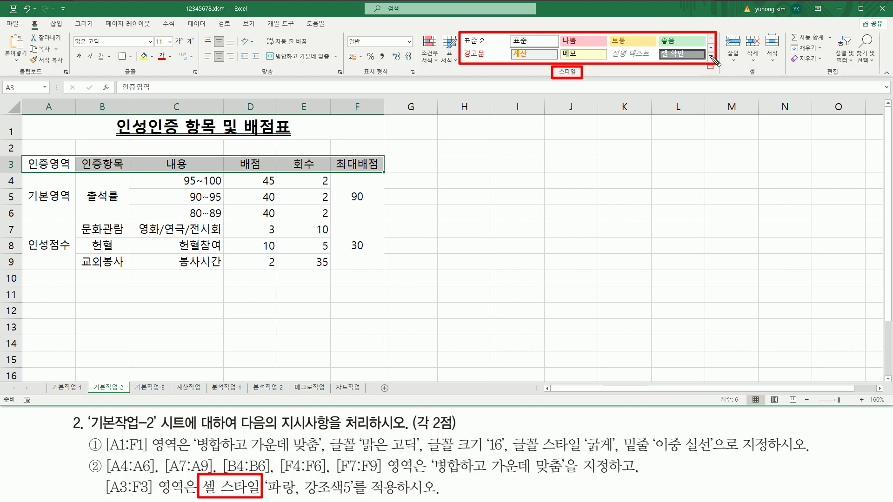
key(e)
drag(465, 36, 715, 61)
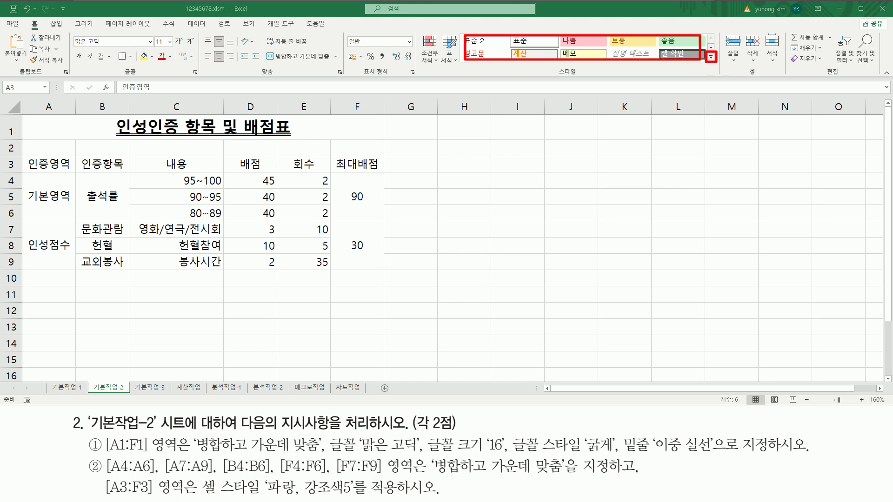
key(Escape)
click(711, 56)
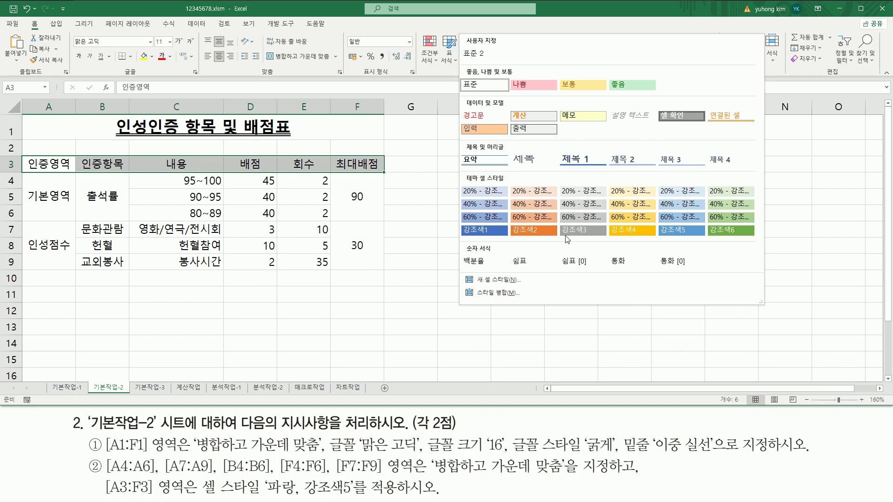
click(676, 233)
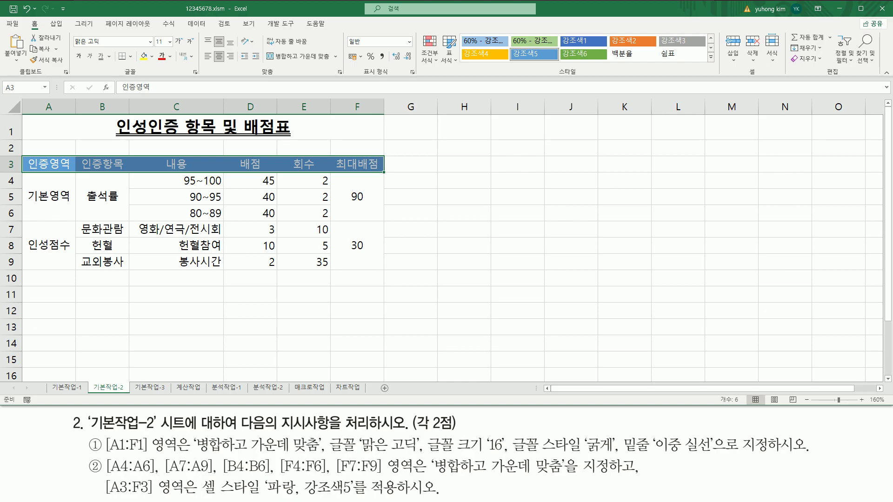
Step: Bring task instructions ③ to ⑤ into view and read the custom display format requirement for C4:C6
click(151, 445)
scroll(151, 445, down, 3)
drag(105, 431, 154, 432)
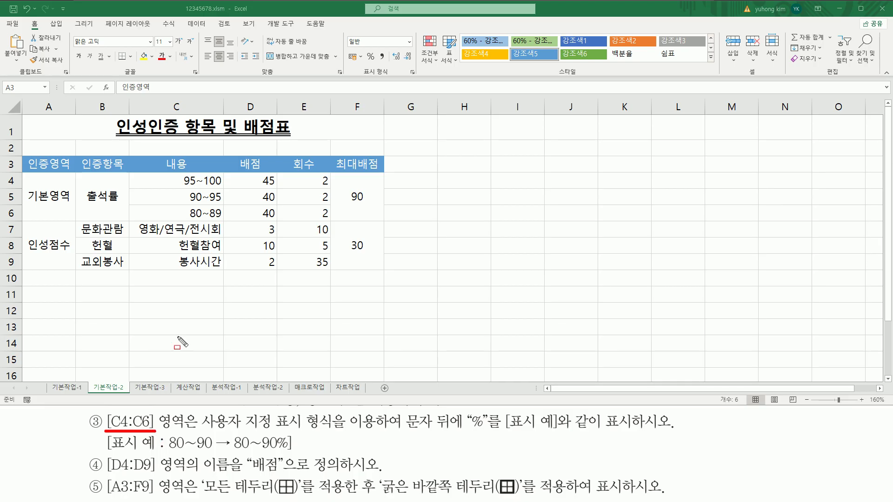
mouse_move(137, 173)
mouse_down()
mouse_move(182, 215)
mouse_move(221, 222)
mouse_up()
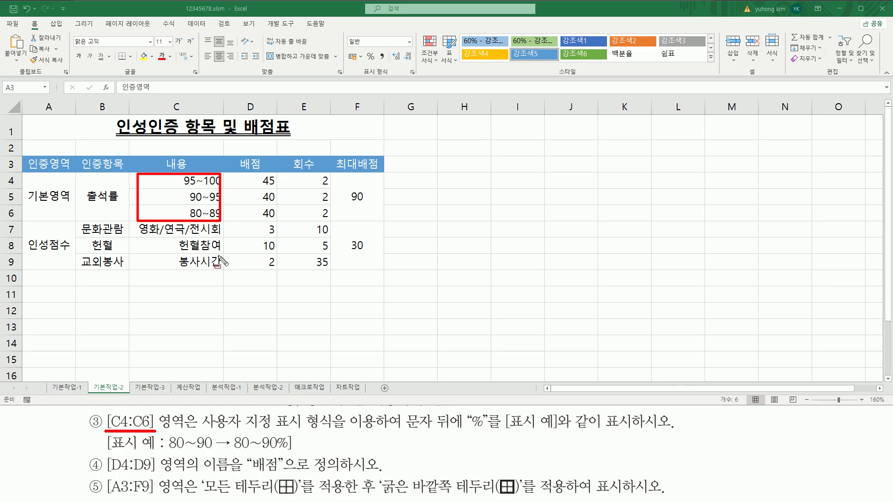
mouse_move(197, 430)
mouse_down()
mouse_move(345, 440)
mouse_move(339, 434)
mouse_up()
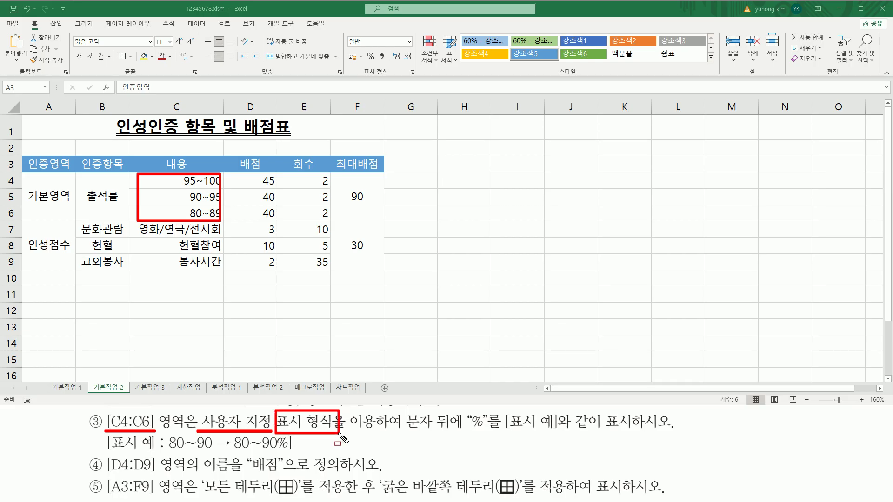
drag(404, 431, 455, 431)
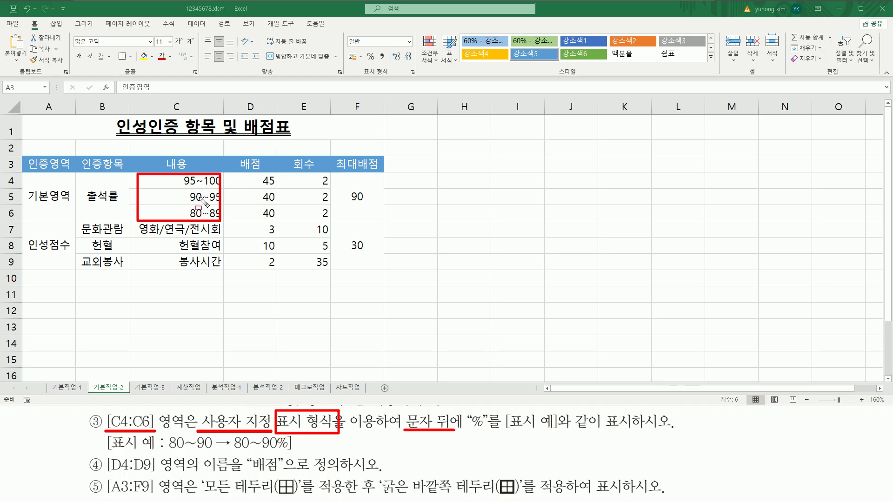
drag(466, 431, 673, 432)
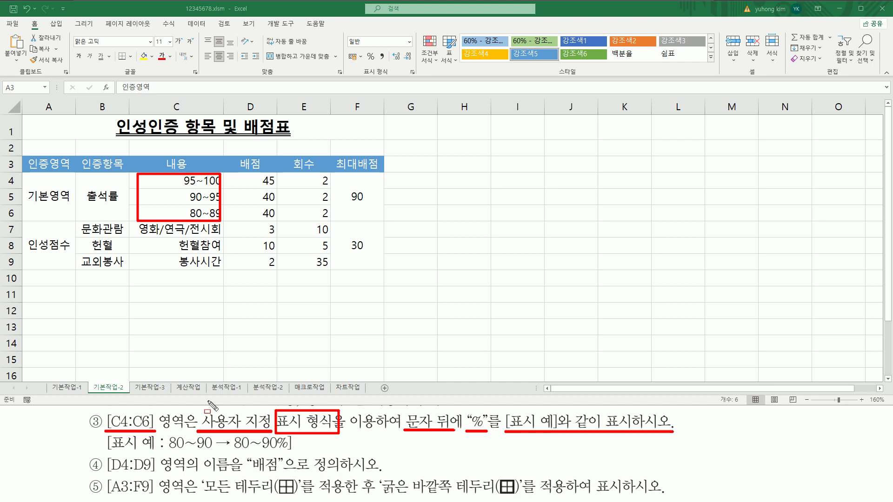
drag(166, 451, 213, 452)
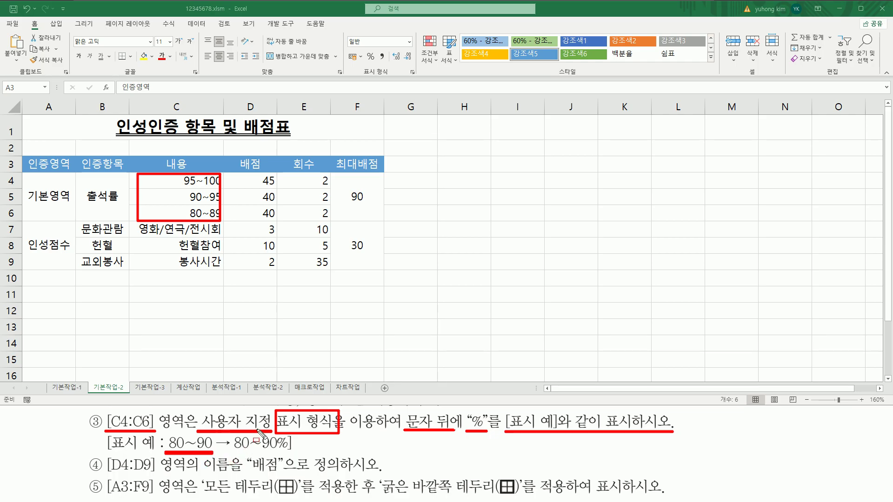
mouse_move(233, 451)
mouse_down()
mouse_move(275, 451)
mouse_move(279, 437)
mouse_move(288, 436)
mouse_move(290, 452)
mouse_up()
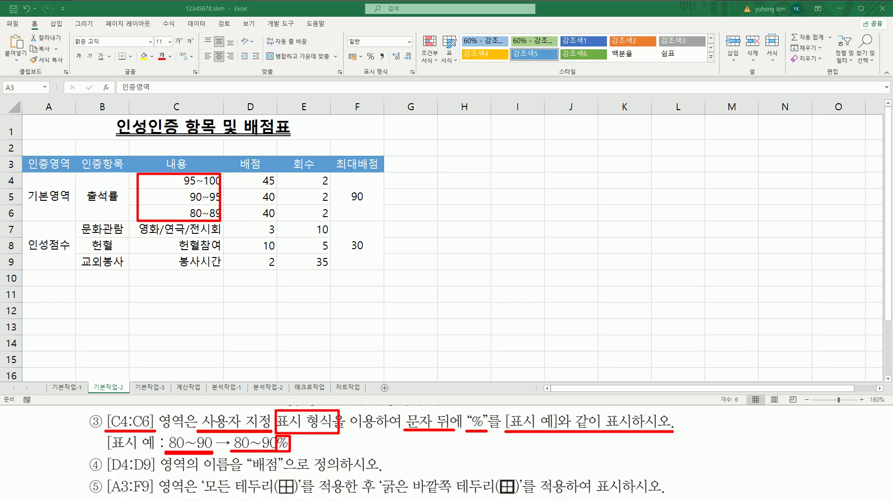
key(Escape)
Step: Select the 내용 cells C4:C6
mouse_move(179, 182)
mouse_down()
mouse_move(183, 196)
mouse_move(169, 215)
mouse_up()
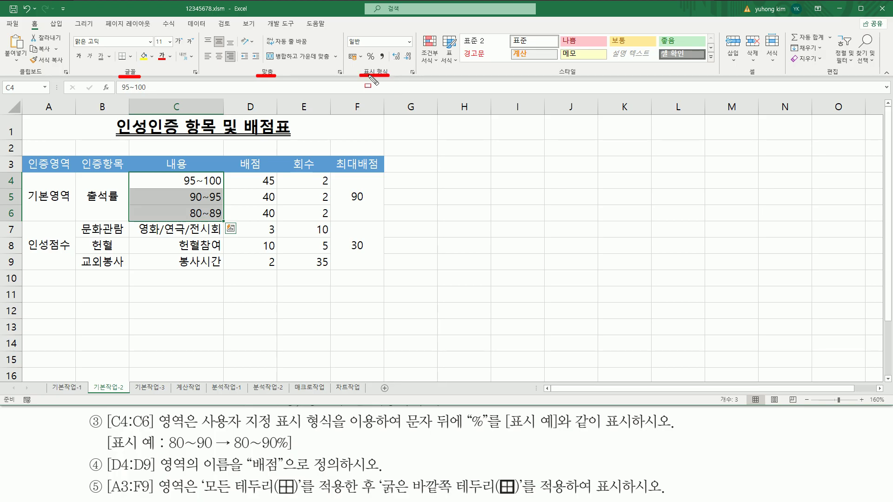
drag(189, 68, 202, 78)
drag(333, 67, 346, 79)
drag(406, 66, 419, 79)
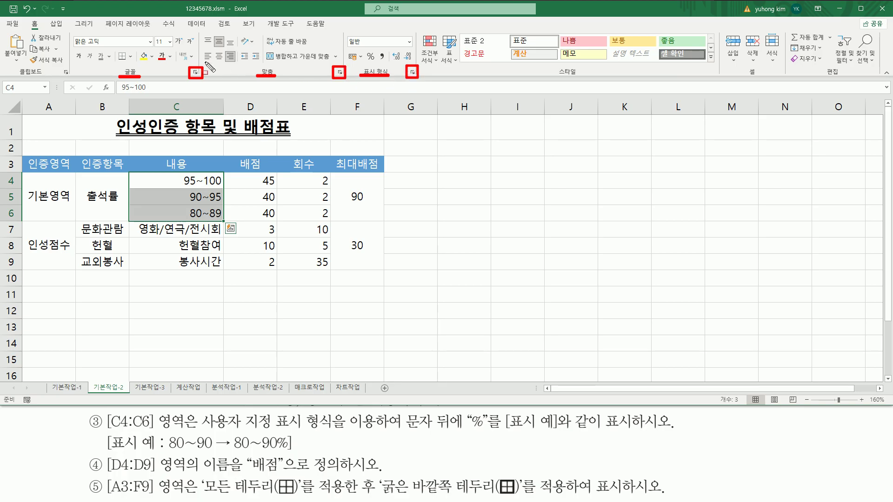
key(Escape)
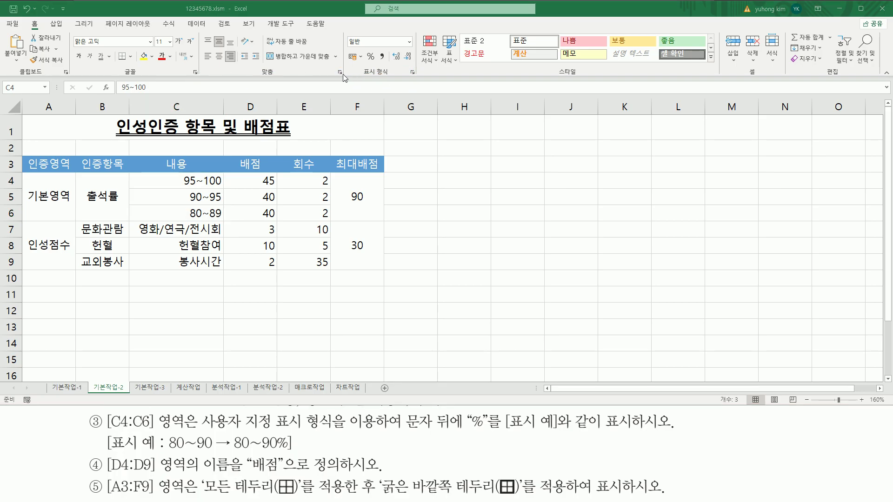
Step: View the font settings in the Format Cells dialog for C4:C6 and close it without changes
click(195, 72)
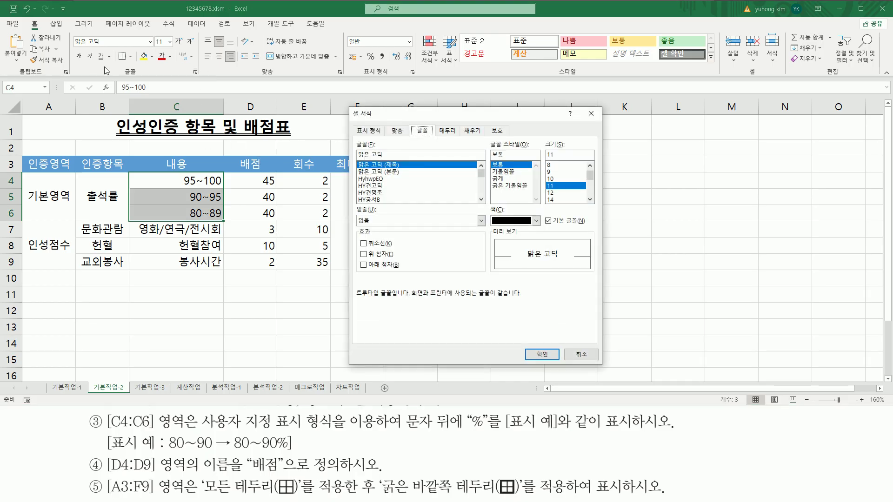
mouse_move(118, 75)
mouse_down()
mouse_move(201, 79)
mouse_move(188, 67)
mouse_up()
mouse_move(351, 107)
mouse_down()
mouse_move(375, 122)
mouse_move(529, 346)
mouse_move(604, 363)
mouse_up()
drag(410, 125, 433, 137)
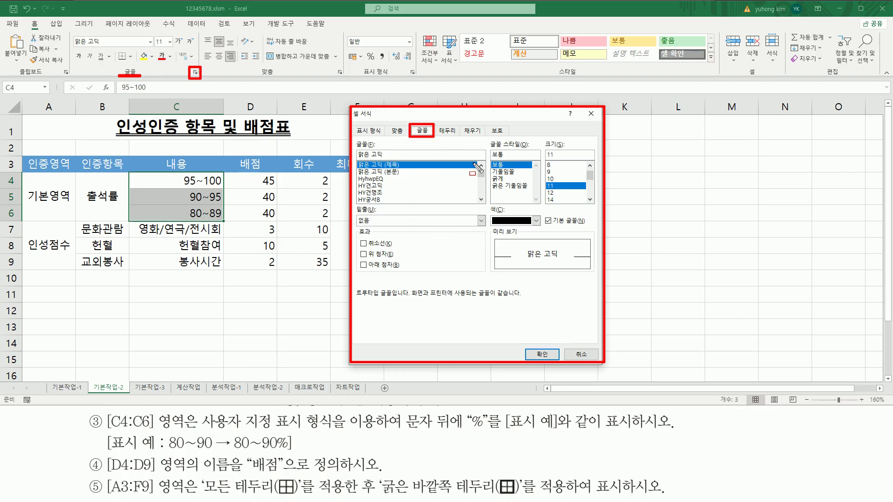
key(Escape)
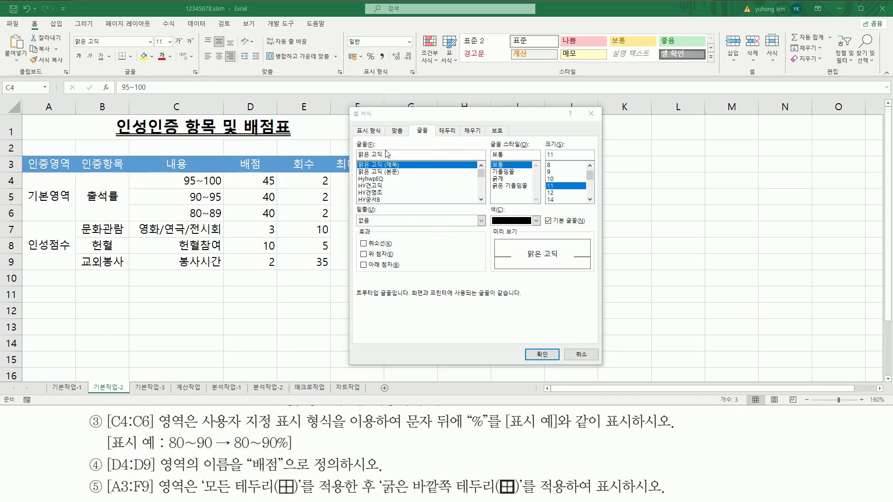
click(592, 114)
Step: View the alignment settings in the Format Cells dialog for C4:C6 and close it without changes
key(ctrl+2)
drag(256, 76, 282, 76)
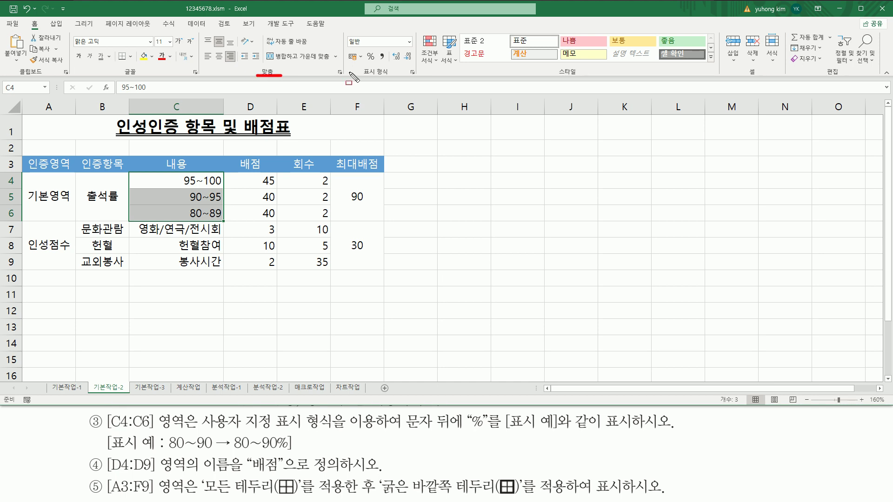
drag(333, 67, 347, 79)
key(Escape)
click(340, 73)
drag(348, 107, 411, 138)
key(Escape)
key(Escape)
Step: View the number format settings in the Format Cells dialog for C4:C6 and close it without changes
drag(358, 77, 420, 80)
key(Escape)
click(412, 72)
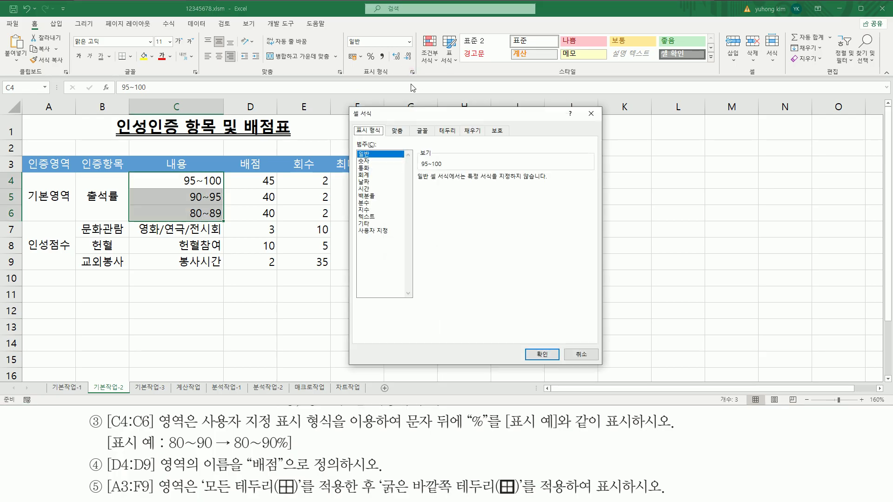
mouse_move(351, 109)
mouse_down()
mouse_move(379, 120)
mouse_move(386, 137)
mouse_up()
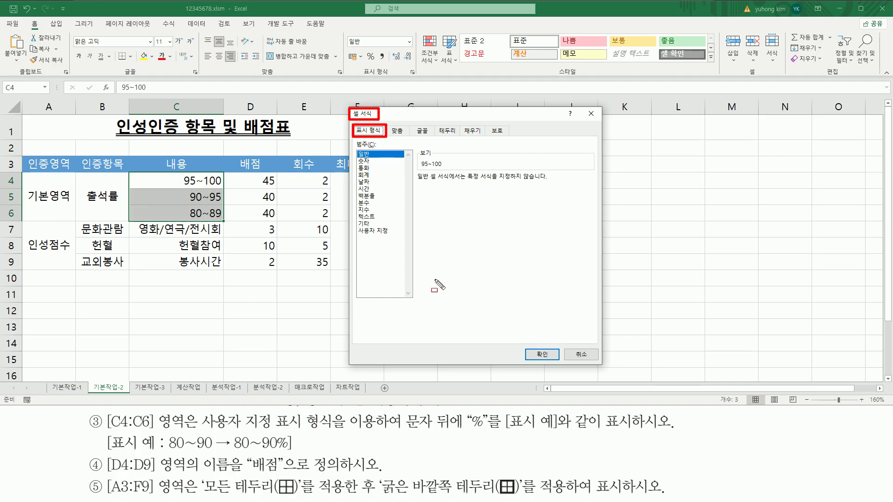
key(Escape)
click(593, 115)
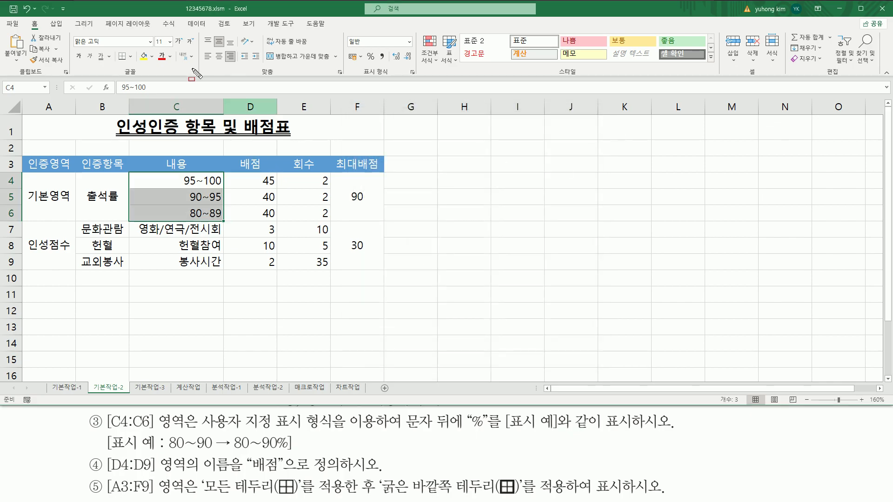
Step: Open the Format Cells dialog directly from the selected cells C4:C6 to view it, and dismiss it again
drag(188, 66, 199, 78)
drag(334, 68, 346, 77)
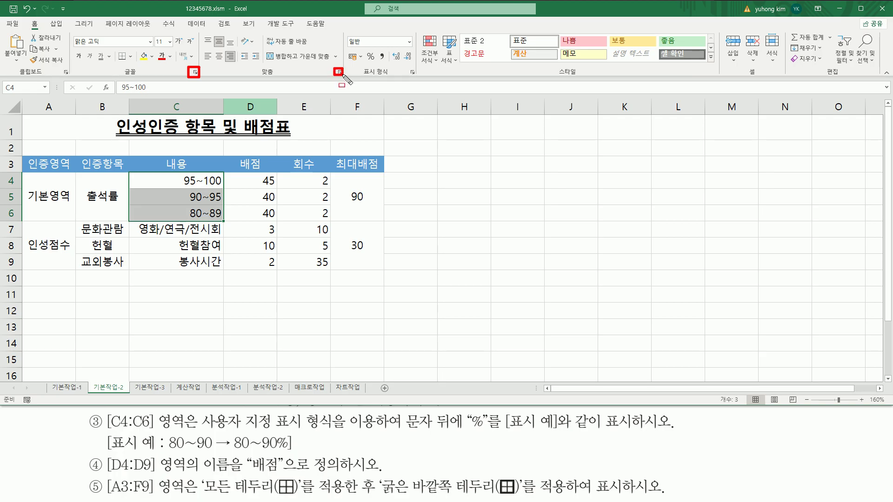
drag(407, 67, 418, 78)
key(Escape)
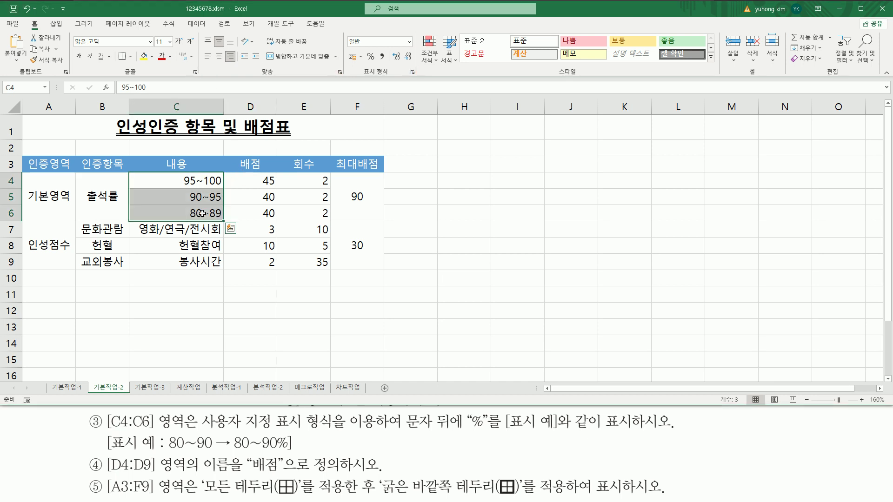
right_click(187, 182)
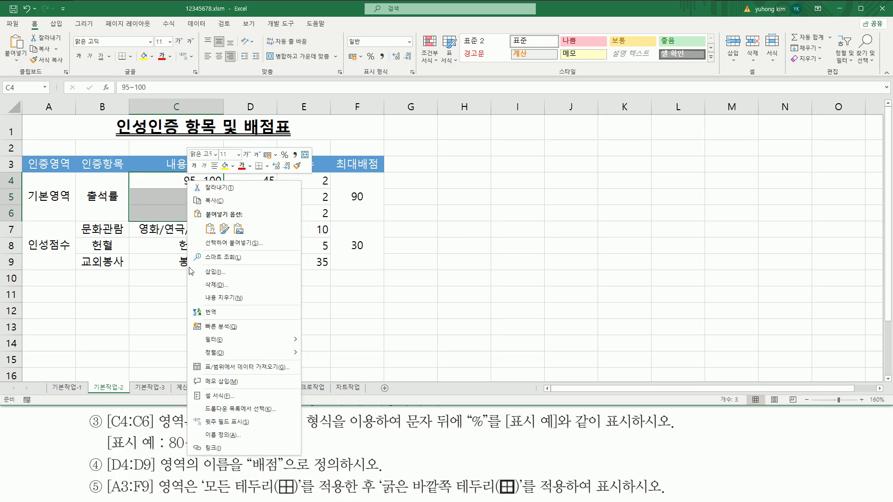
click(214, 396)
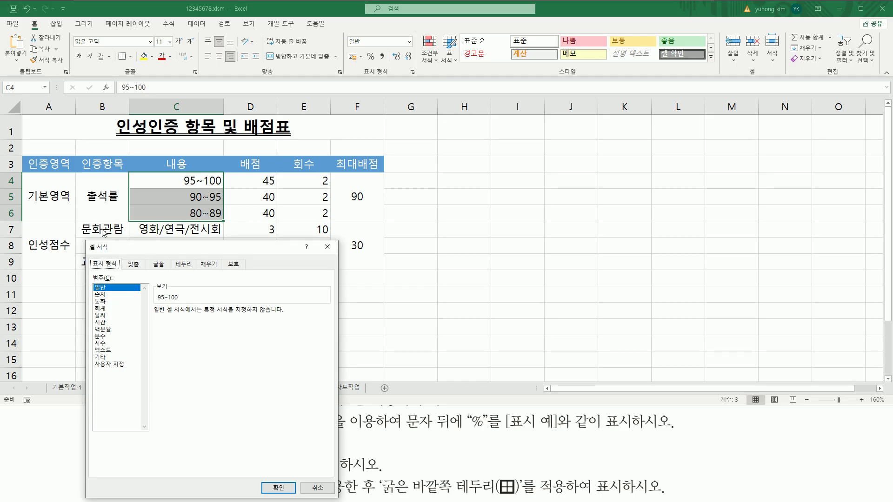
click(327, 247)
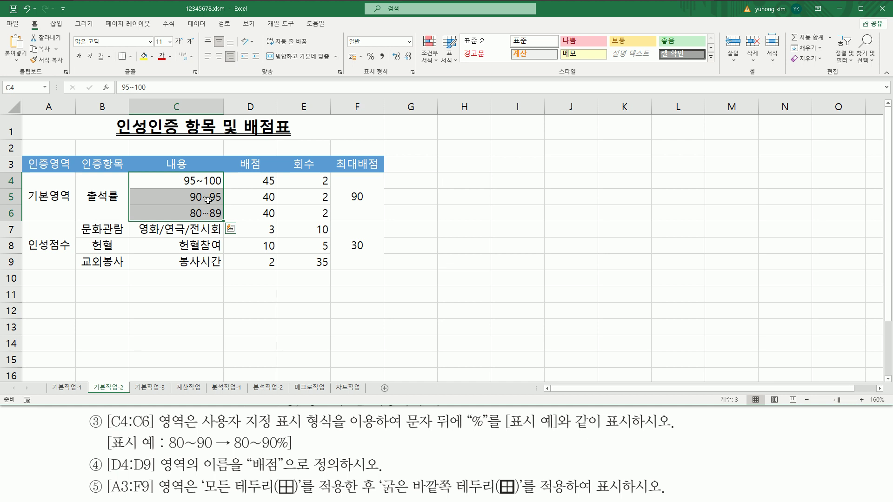
Step: Open the cell format settings for C4:C6 and choose the 사용자 지정 number format category
key(ctrl+1)
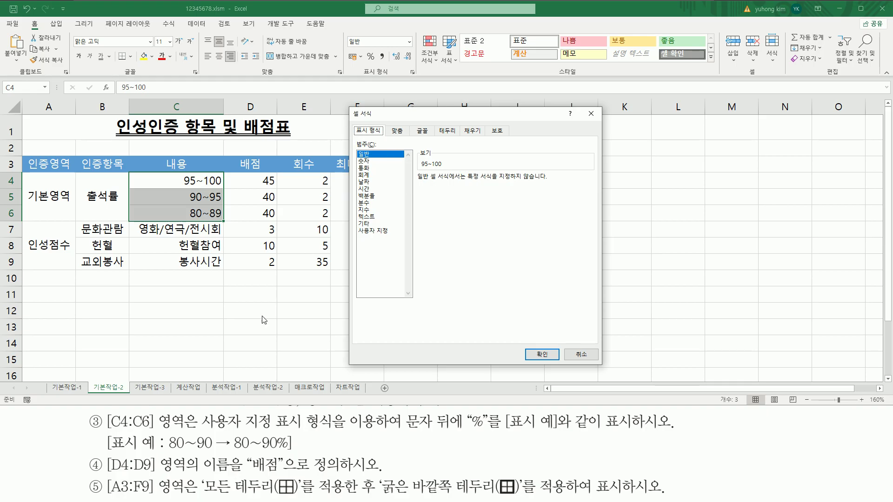
drag(199, 431, 337, 432)
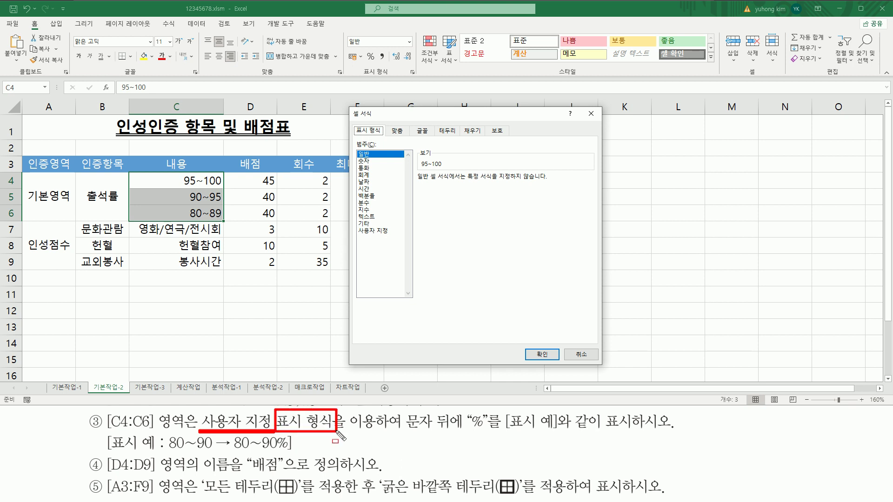
drag(354, 123, 385, 135)
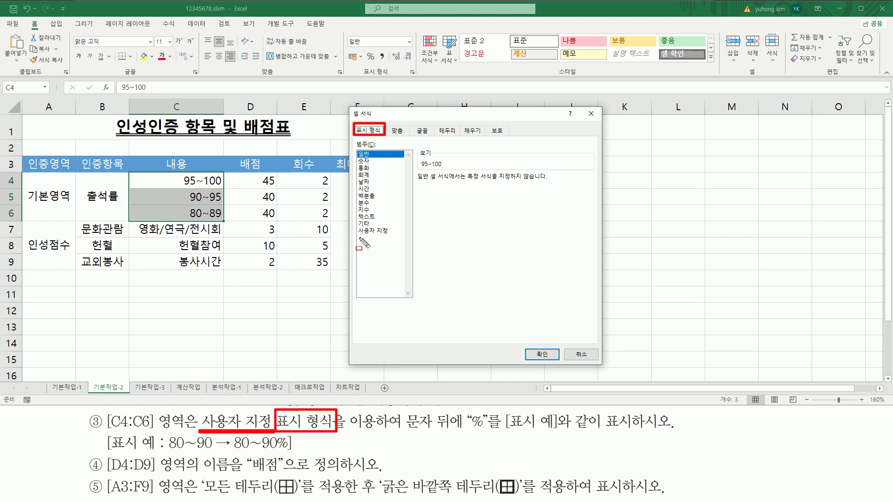
drag(357, 237, 389, 225)
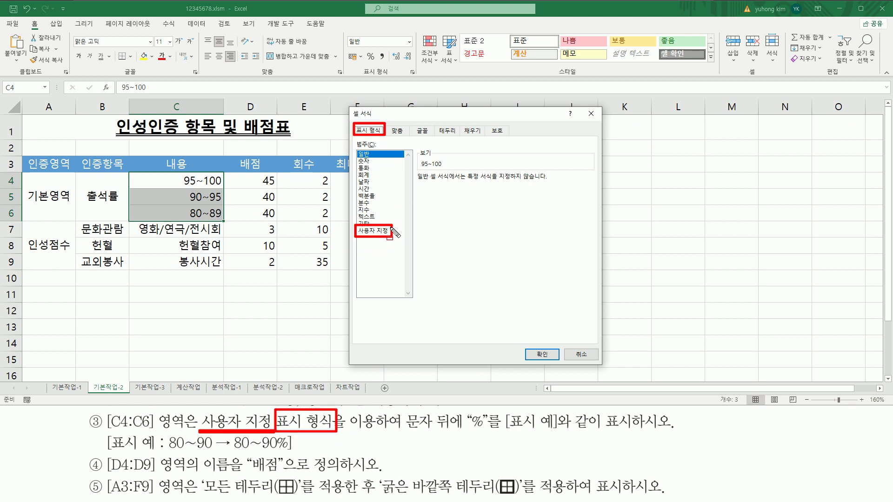
key(Escape)
click(381, 232)
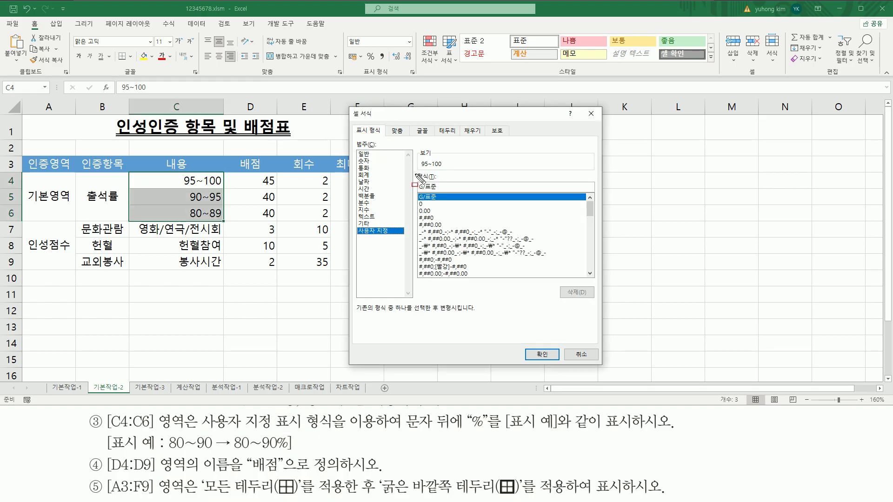
Step: Clear the existing format code from the custom number format for C4:C6
mouse_move(415, 171)
mouse_down()
mouse_move(439, 183)
mouse_move(425, 191)
mouse_move(439, 191)
mouse_up()
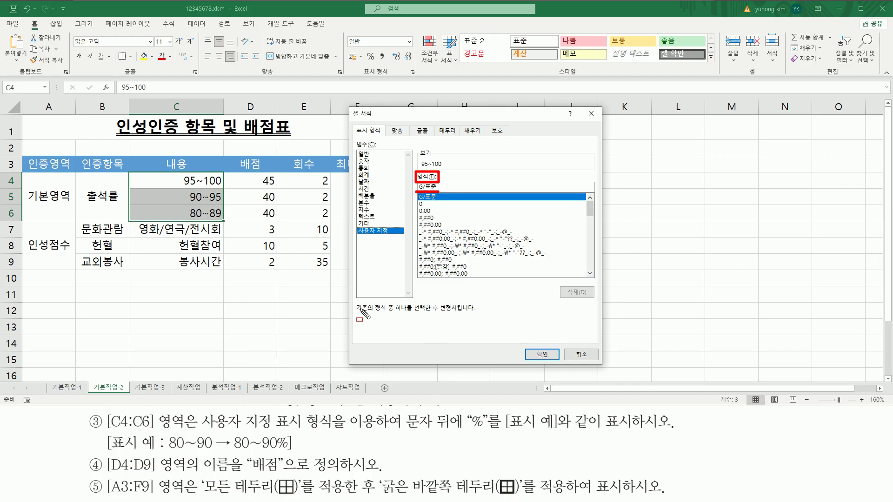
key(Escape)
click(442, 189)
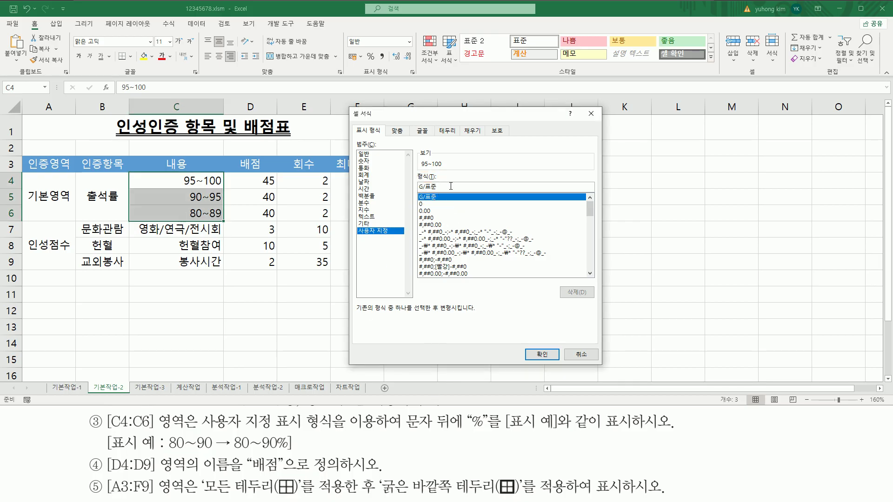
key(BackSpace)
key(BackSpace)
key(BackSpace)
key(BackSpace)
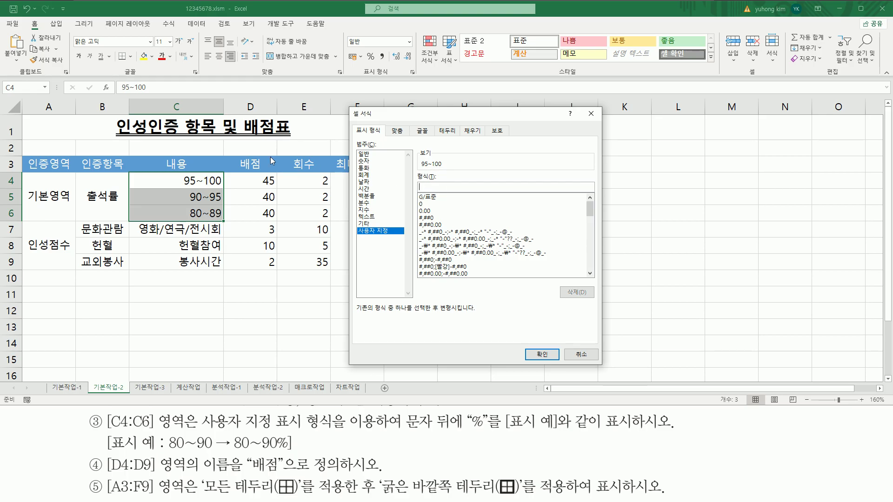
Step: Compare the text in C4:C6 with the display example required in task instruction ③
mouse_move(180, 172)
mouse_down()
mouse_move(222, 188)
mouse_move(224, 220)
mouse_up()
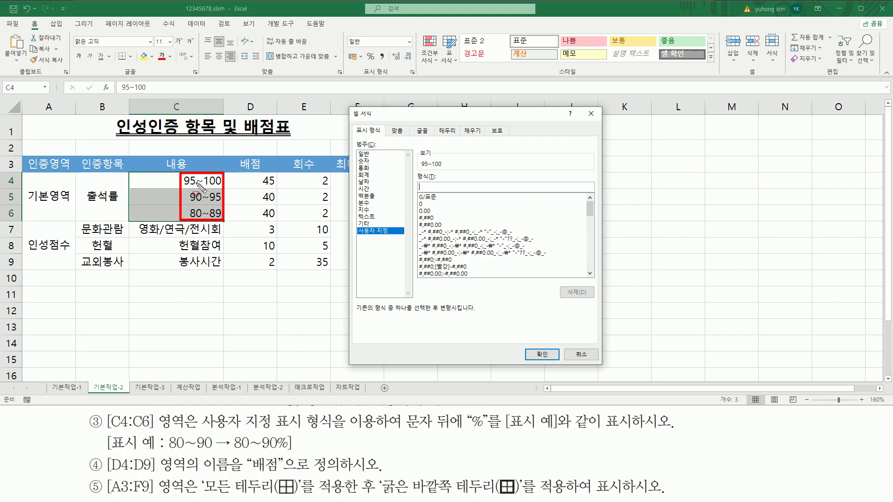
drag(195, 185, 209, 216)
mouse_move(404, 434)
mouse_down()
mouse_move(454, 424)
mouse_move(402, 431)
mouse_up()
drag(467, 429, 483, 430)
drag(228, 450, 285, 450)
mouse_move(230, 450)
mouse_down()
mouse_move(277, 434)
mouse_move(279, 450)
mouse_up()
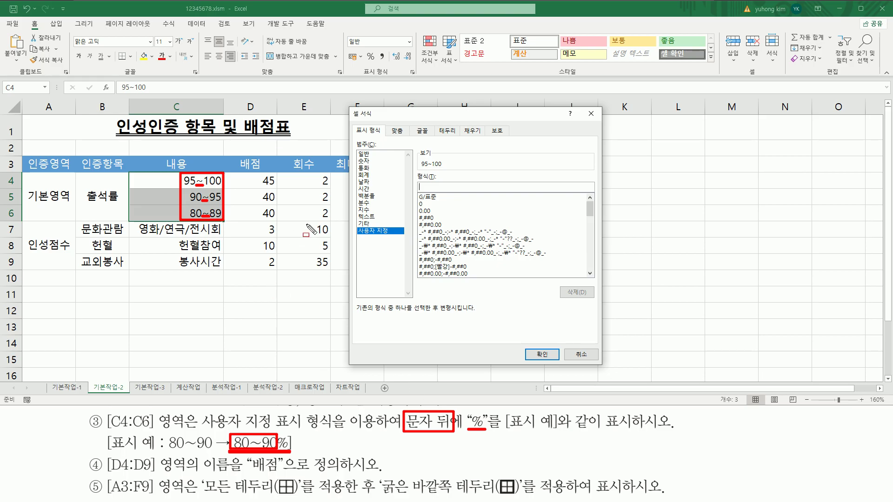
key(Escape)
Step: Enter the custom format code @"%", copy the code, and apply the format to C4:C6
click(427, 186)
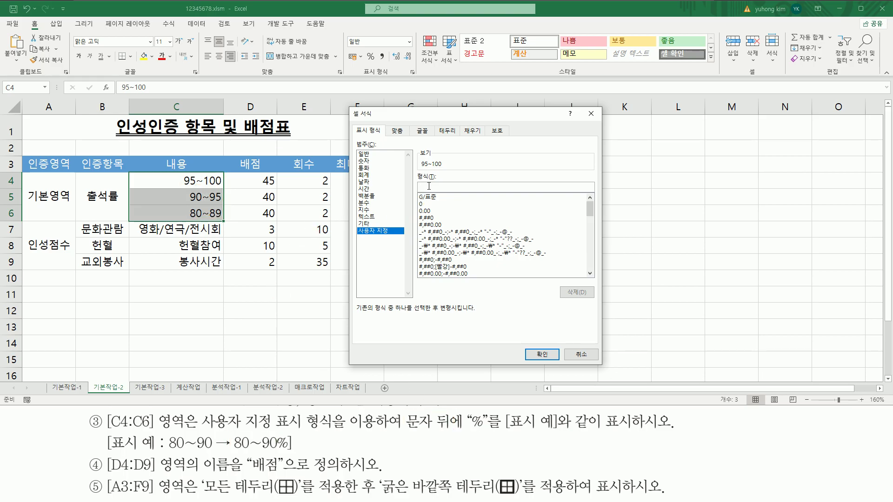
text(@"%)
drag(443, 188, 420, 188)
key(ctrl+c)
click(456, 187)
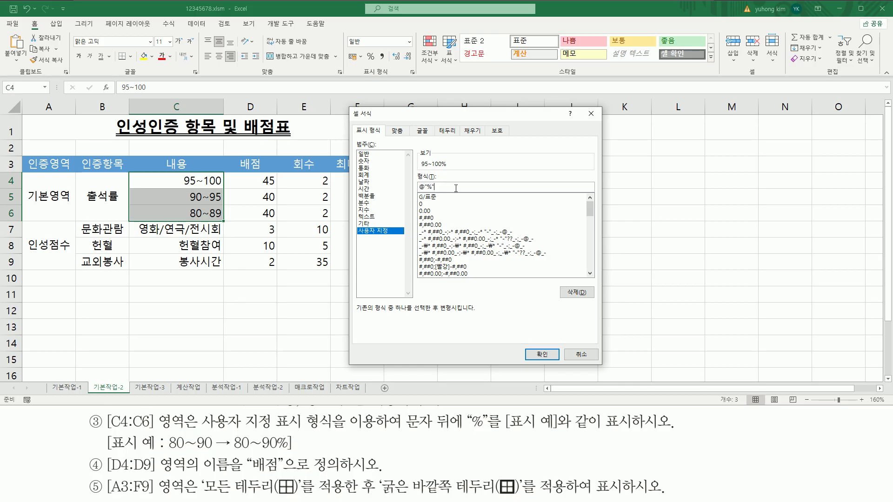
key(Escape)
click(542, 355)
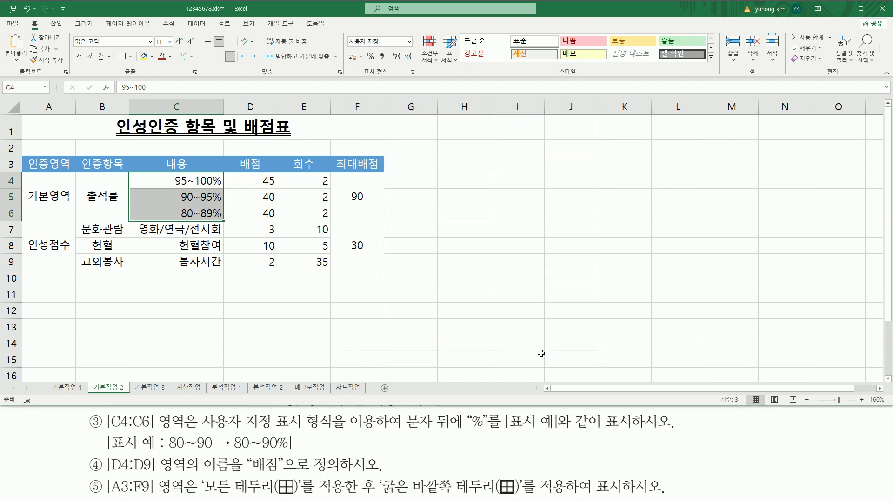
Step: Check how the values in C4:C6 are displayed with the custom format
drag(174, 174, 215, 223)
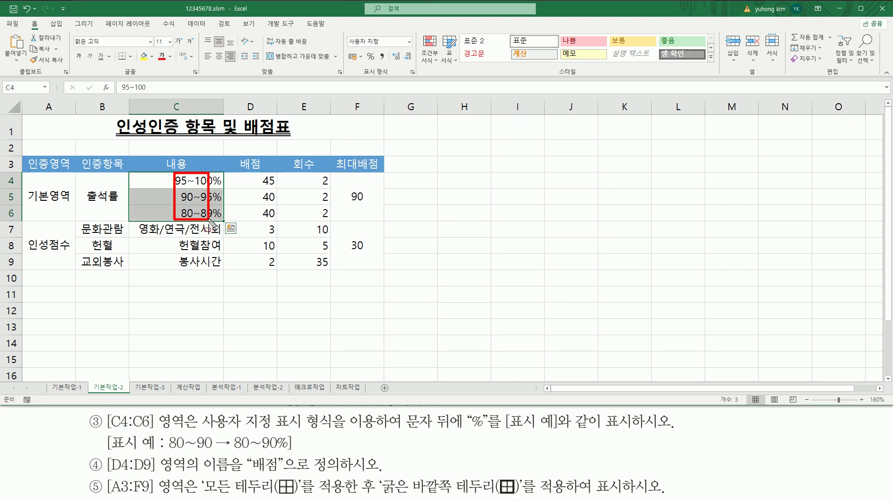
mouse_move(211, 187)
mouse_down()
mouse_move(222, 187)
mouse_move(222, 219)
mouse_up()
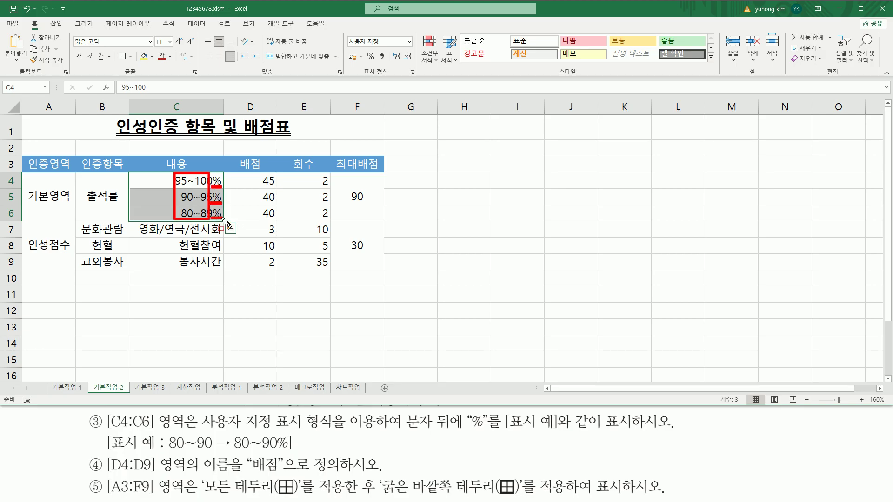
key(Escape)
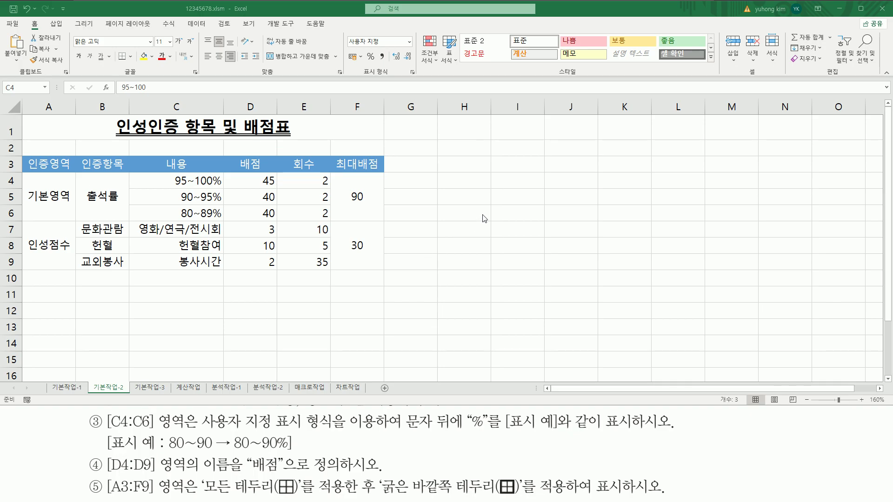
Step: Paste the copied format code @"%" into the empty cell I5 for reference
click(517, 198)
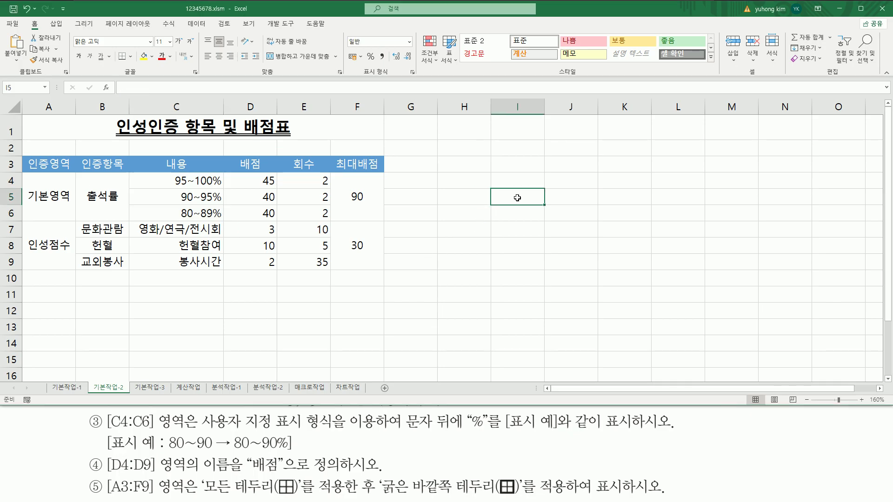
key(ctrl+v)
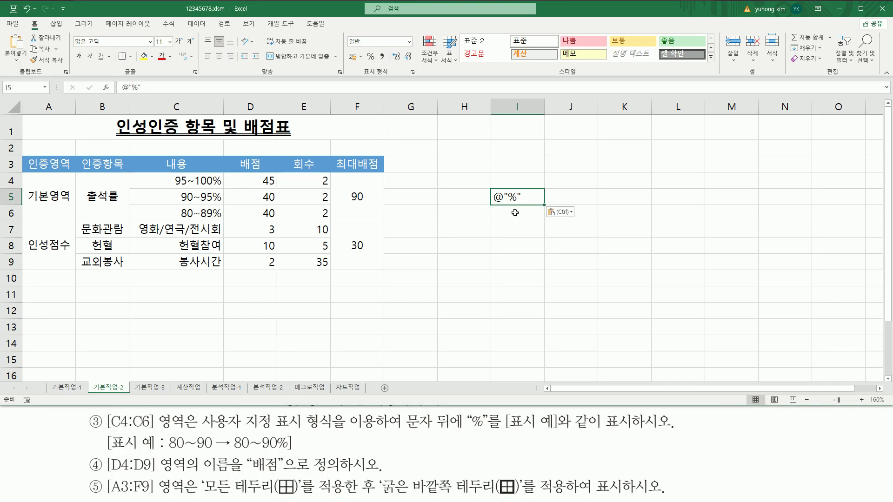
click(495, 225)
drag(491, 204, 524, 205)
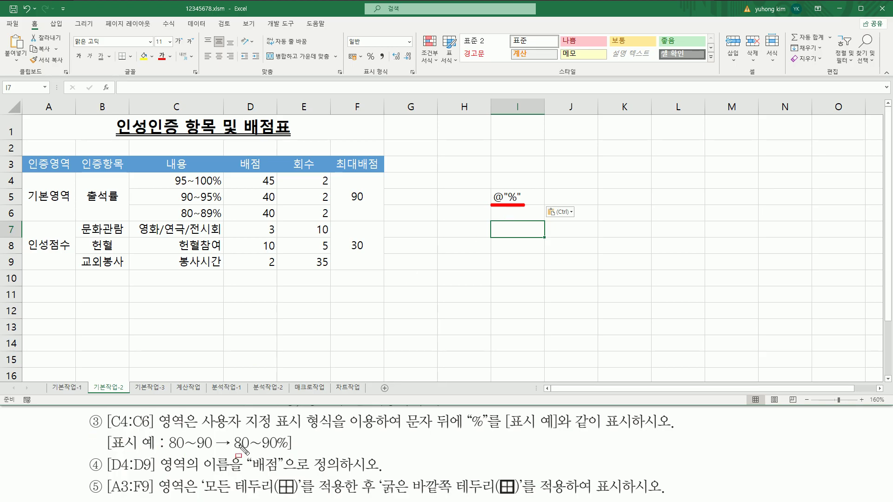
key(Escape)
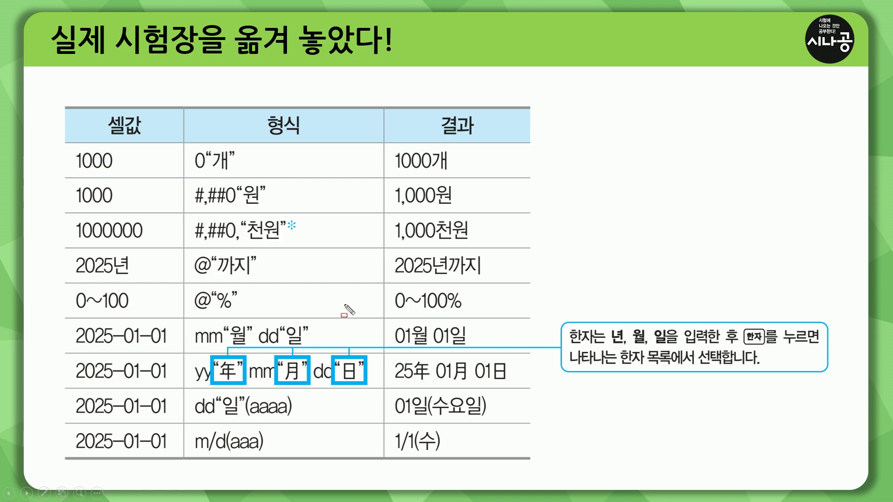
mouse_move(69, 144)
mouse_down()
mouse_move(72, 205)
mouse_move(179, 145)
mouse_move(177, 459)
mouse_up()
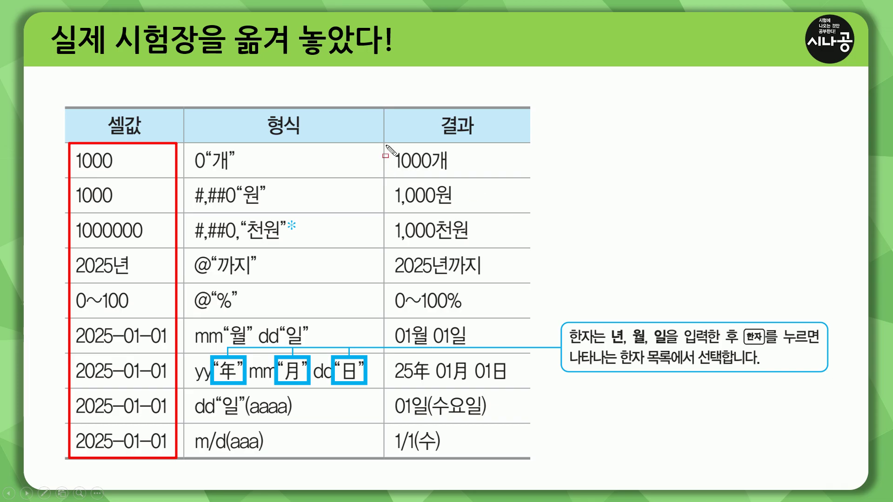
drag(385, 145, 515, 460)
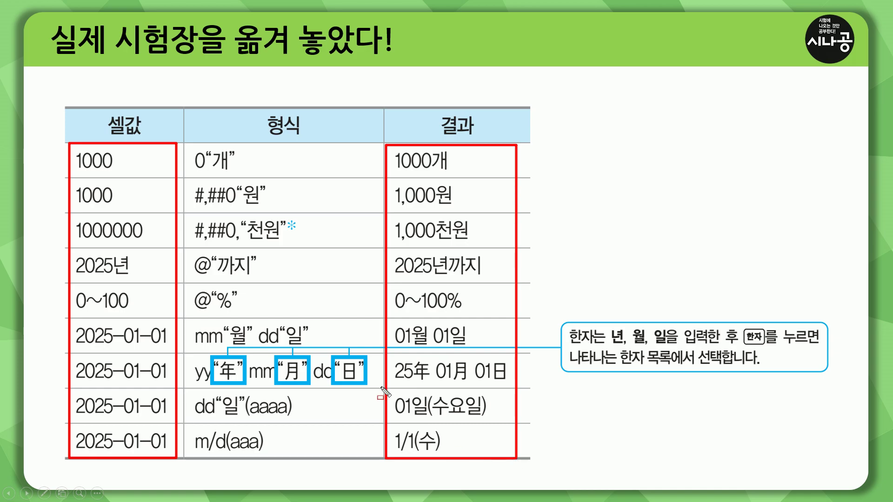
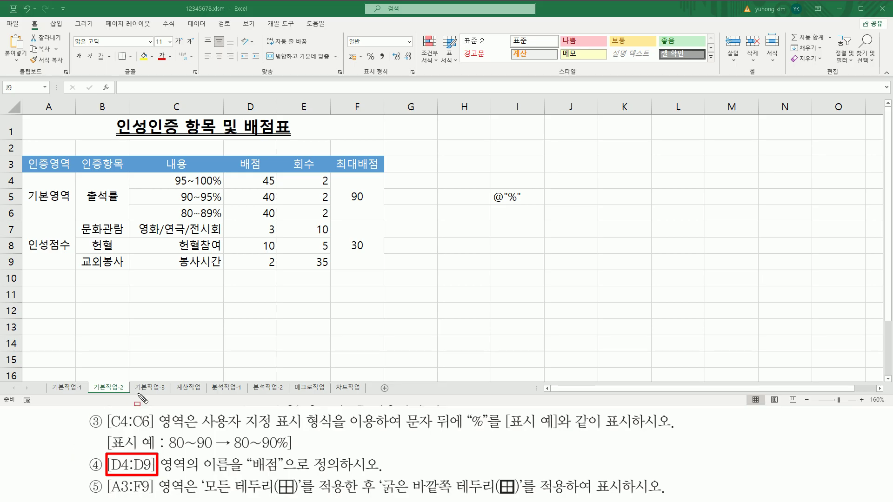
Step: Examine task instruction ④ and locate the range D4:D9 and the field where its name is defined
mouse_move(228, 175)
mouse_down()
mouse_move(239, 253)
mouse_move(276, 270)
mouse_up()
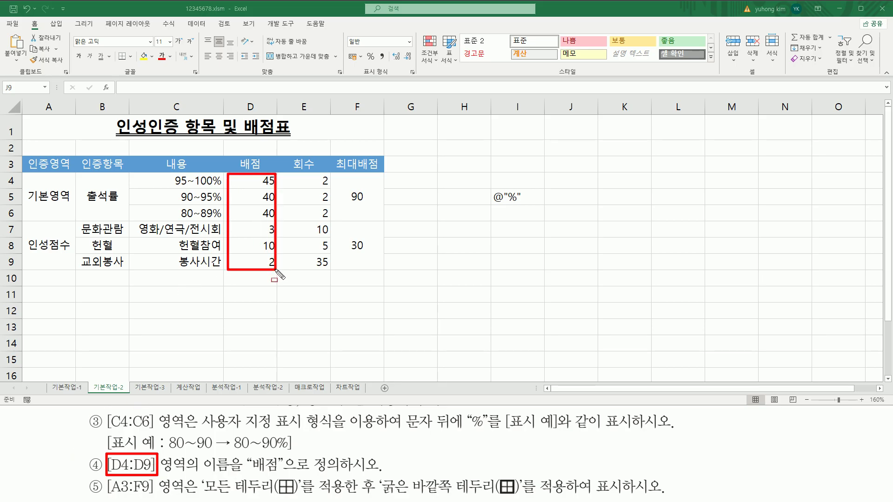
mouse_move(201, 473)
mouse_down()
mouse_move(258, 469)
mouse_move(293, 484)
mouse_move(284, 473)
mouse_move(347, 474)
mouse_up()
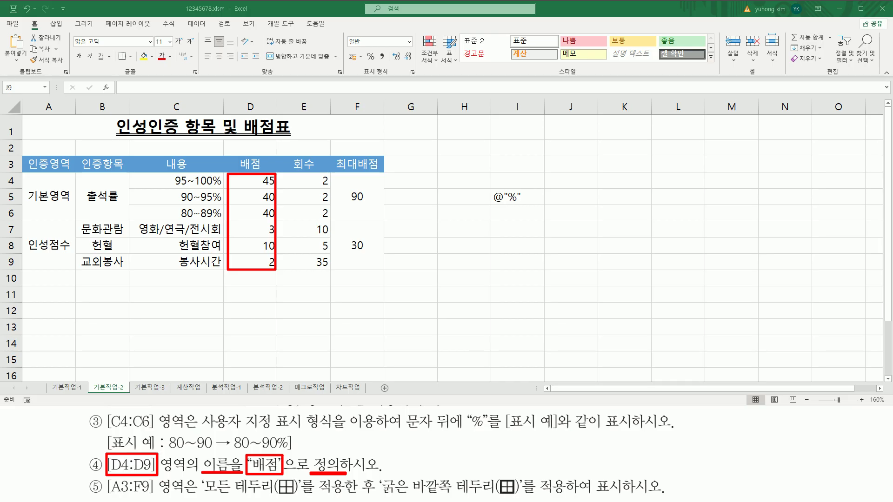
key(Escape)
drag(253, 184, 238, 261)
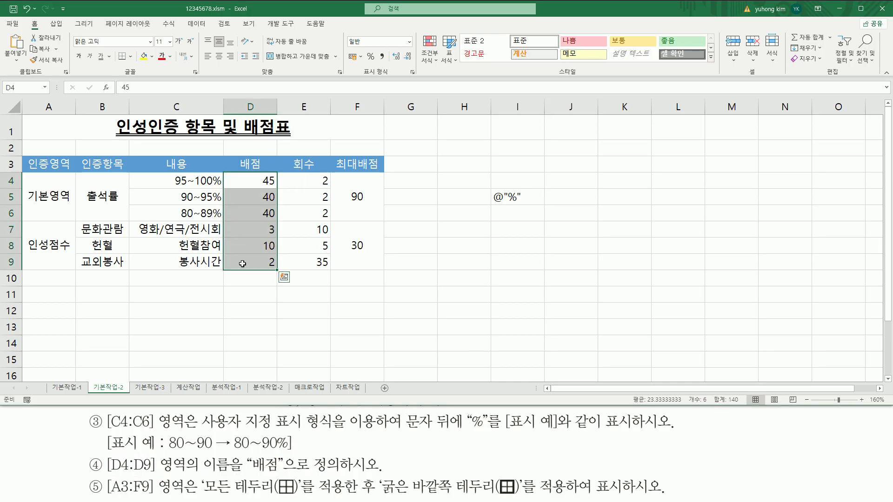
drag(100, 474, 155, 476)
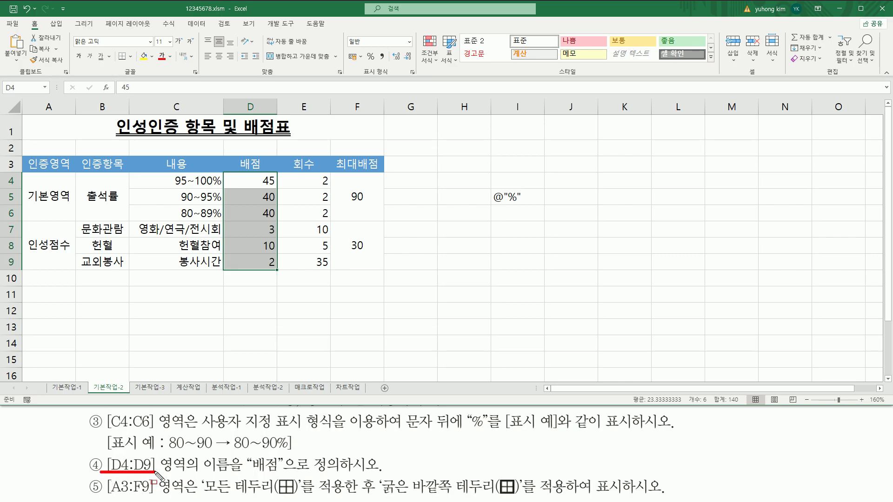
drag(232, 177, 272, 268)
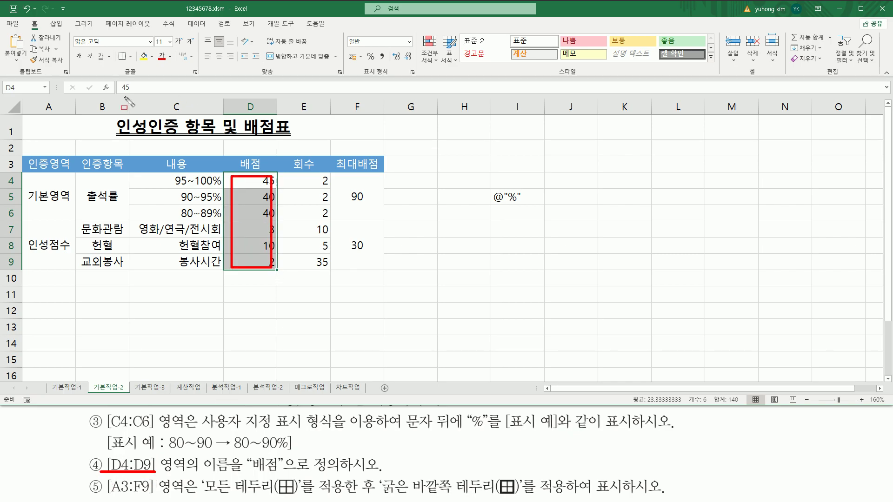
mouse_move(115, 93)
mouse_down()
mouse_move(540, 94)
mouse_move(546, 83)
mouse_move(890, 81)
mouse_move(883, 81)
mouse_up()
mouse_move(27, 92)
mouse_down()
mouse_move(2, 92)
mouse_move(2, 79)
mouse_move(52, 97)
mouse_up()
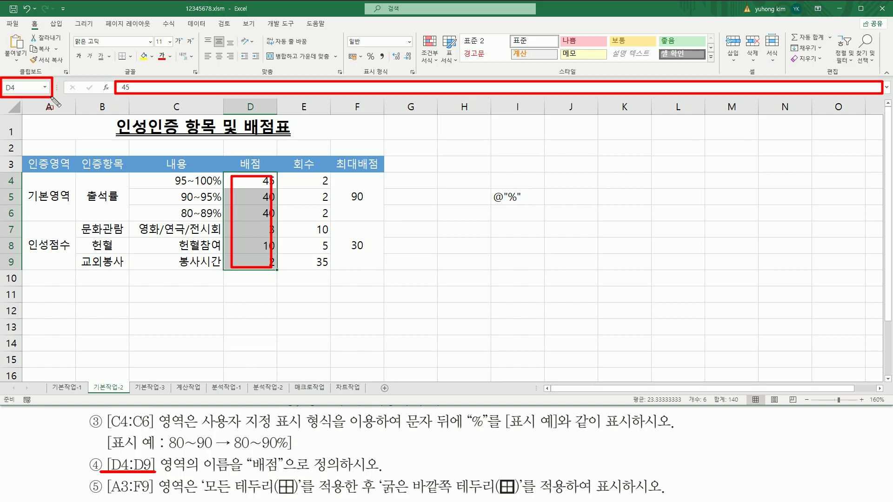
key(Escape)
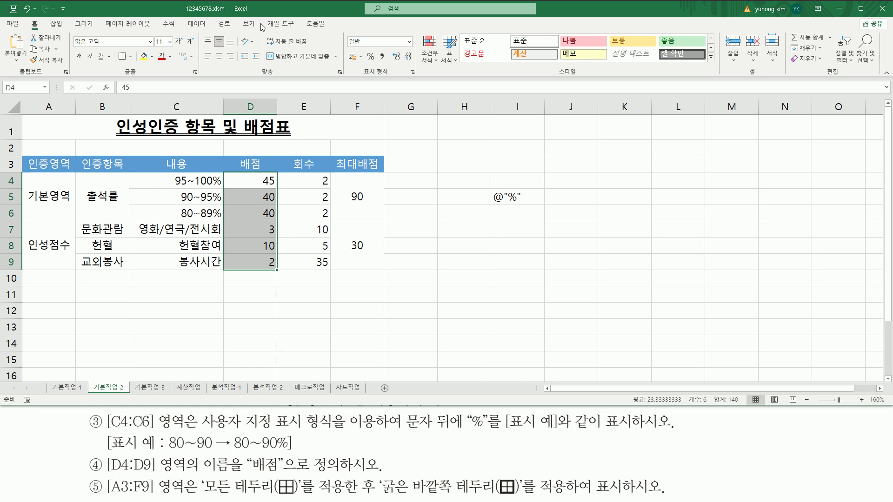
click(20, 87)
key(Return)
click(416, 214)
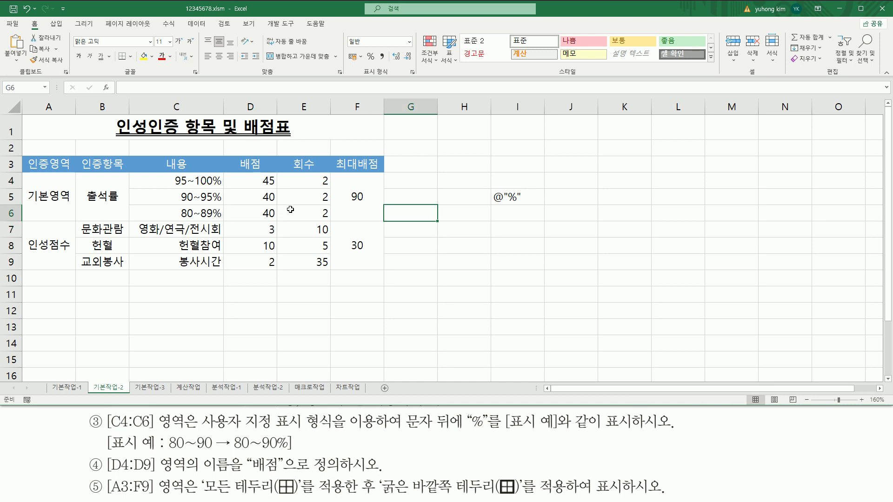
Step: Define the name 배점 for the range D4:D9
drag(255, 180, 254, 265)
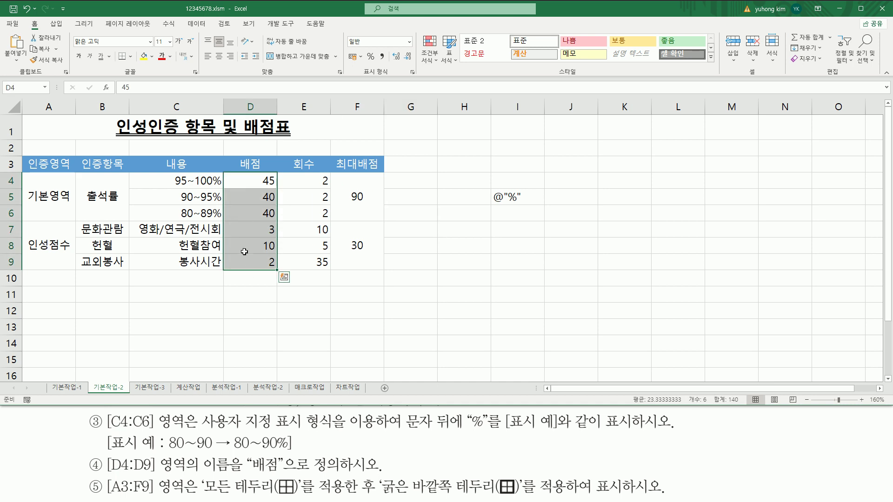
key(ctrl+2)
mouse_move(2, 96)
mouse_down()
mouse_move(39, 96)
mouse_move(44, 82)
mouse_up()
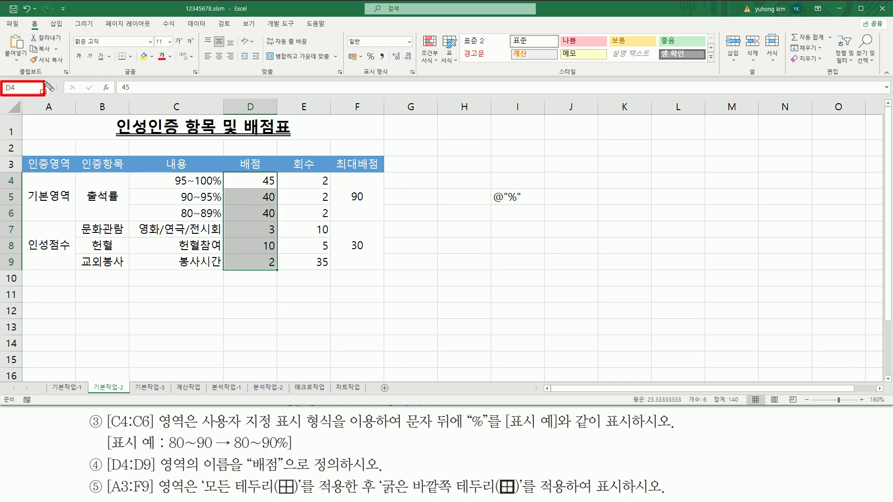
click(29, 88)
text(ㅂㅐㅈㅓ)
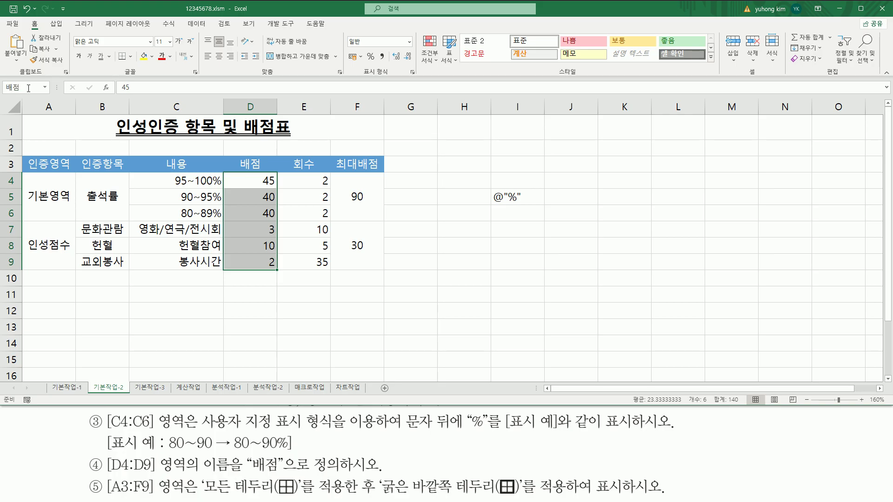
click(415, 225)
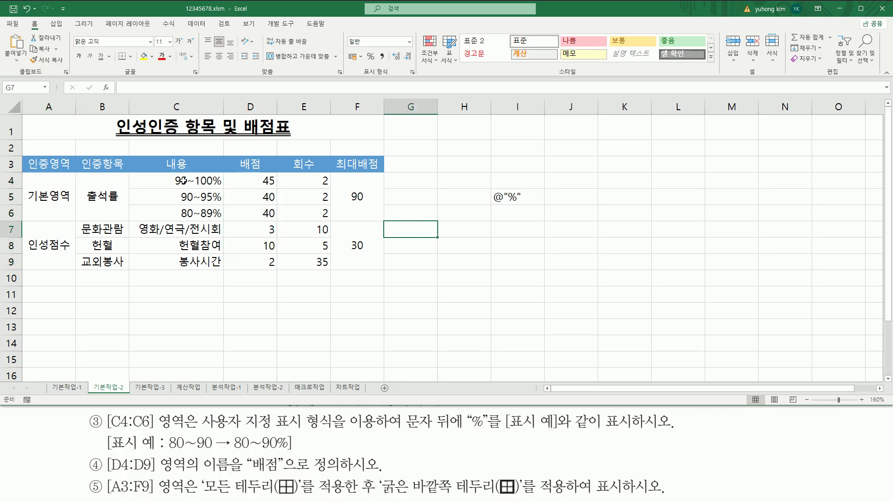
Step: Compare the name reference of the unnamed range E4:E9 with that of D4:D9 to verify the definition
drag(305, 181, 303, 265)
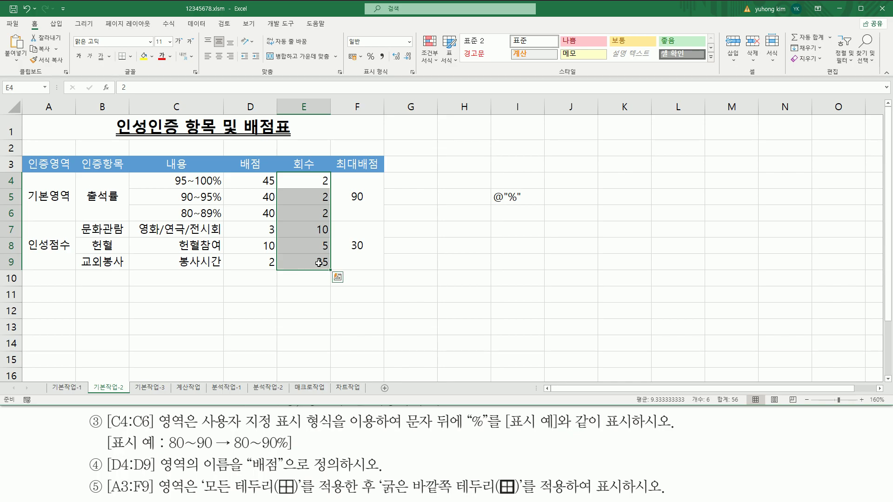
drag(307, 179, 310, 263)
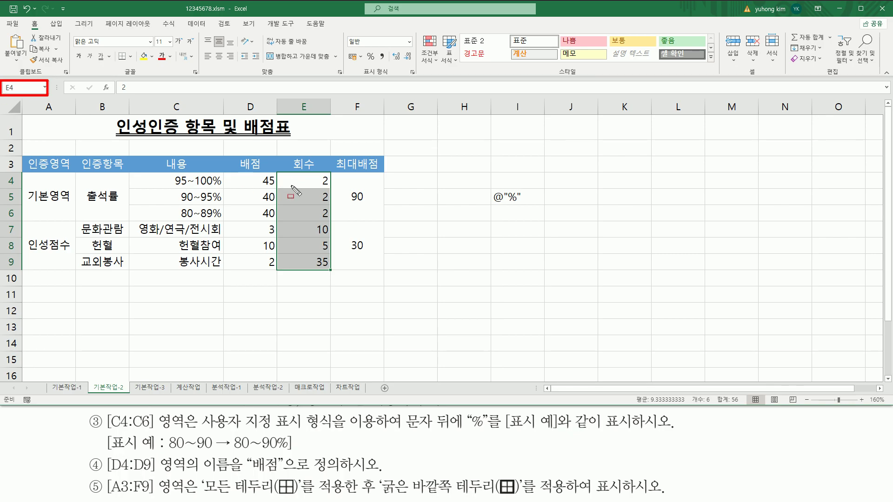
drag(244, 179, 250, 261)
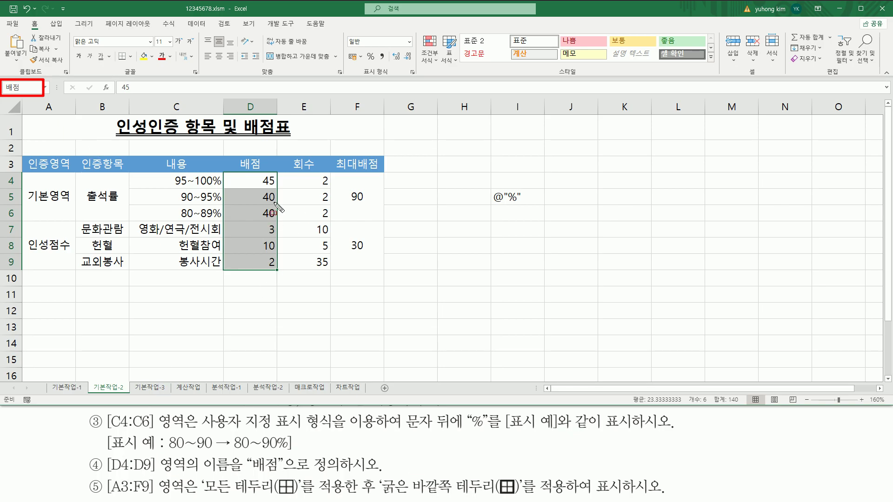
click(455, 231)
click(262, 181)
drag(261, 181, 269, 263)
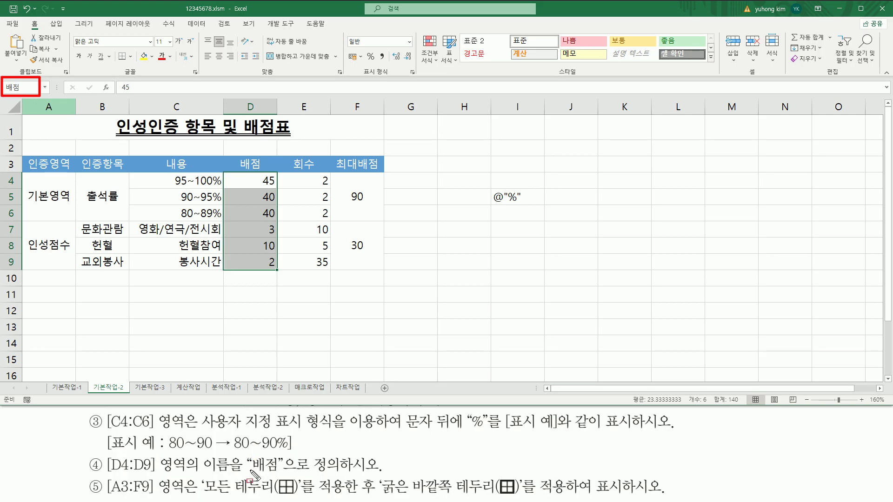
Step: Open the Name Manager and check that the name 배점 required by instruction ④ is listed
drag(250, 473, 280, 473)
drag(157, 18, 180, 30)
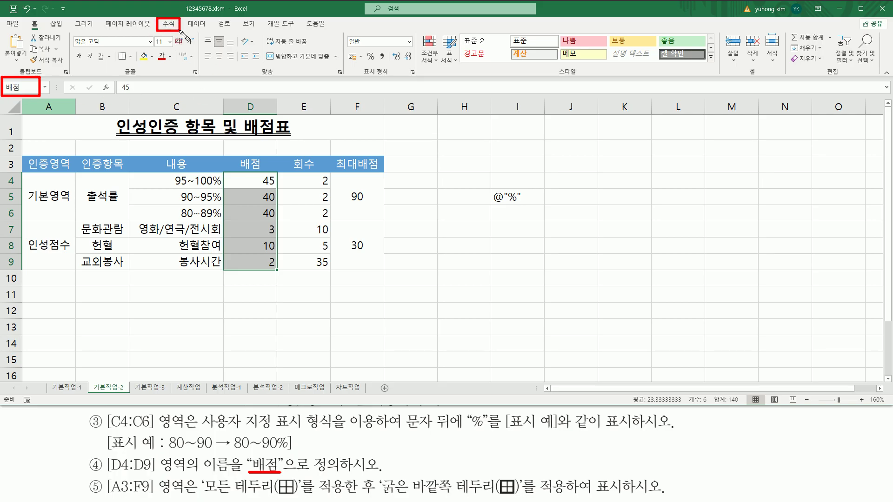
click(168, 24)
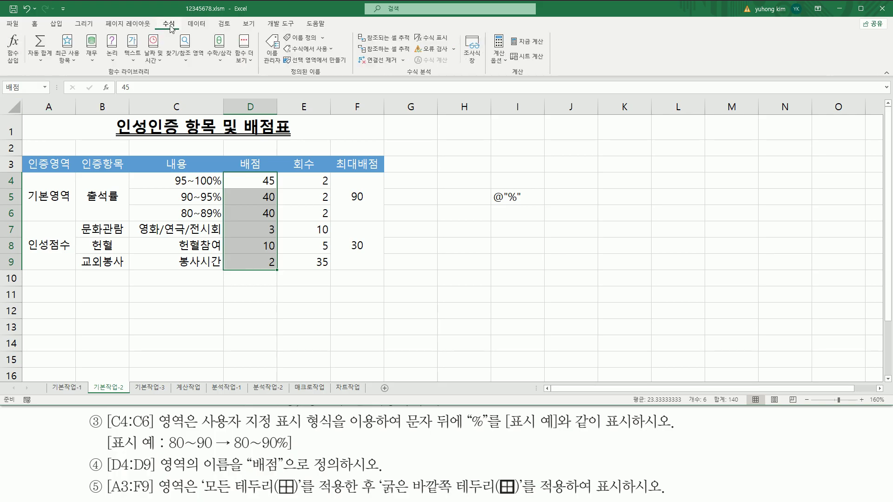
drag(158, 18, 180, 30)
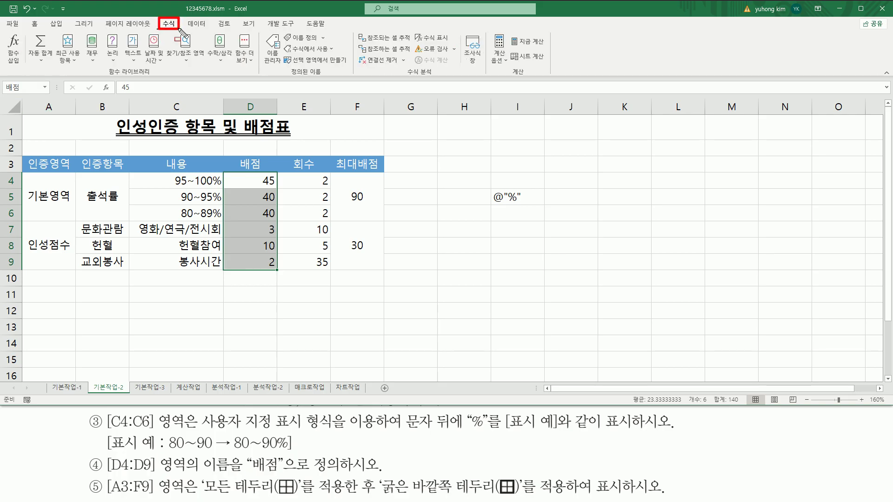
drag(285, 76, 330, 75)
mouse_move(259, 28)
mouse_down()
mouse_move(259, 63)
mouse_move(285, 68)
mouse_up()
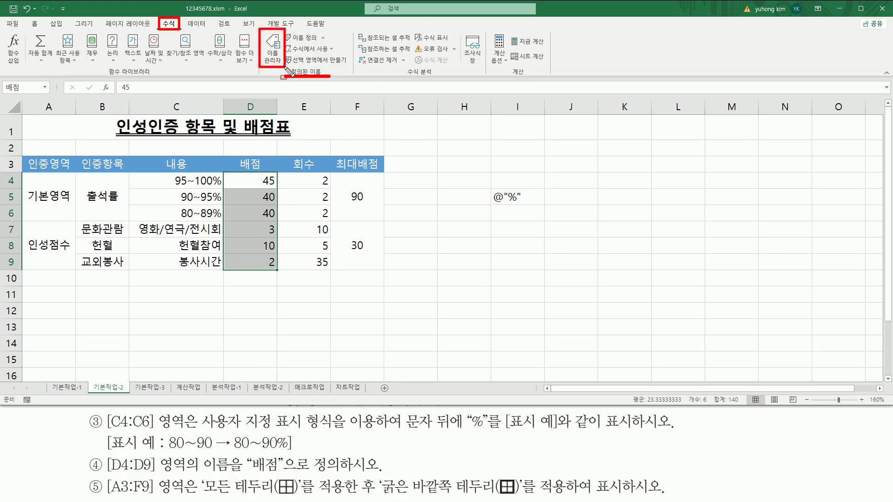
key(Escape)
click(276, 46)
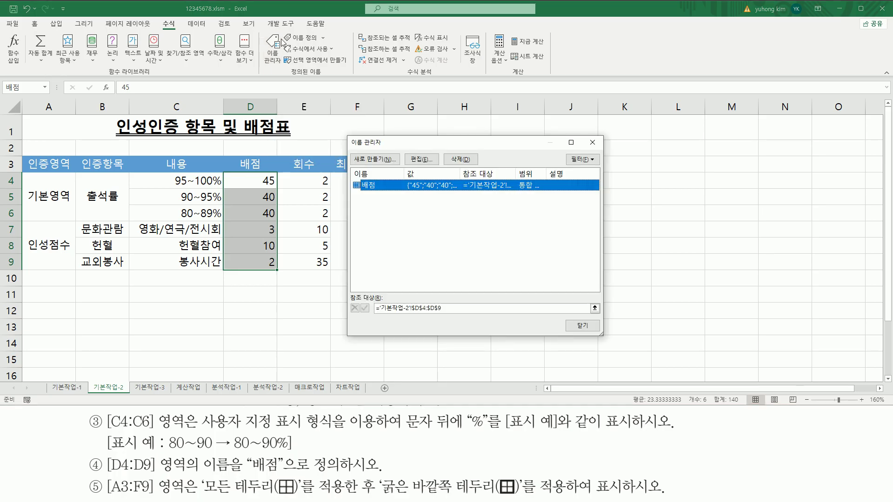
mouse_move(349, 137)
mouse_down()
mouse_move(395, 159)
mouse_move(604, 334)
mouse_up()
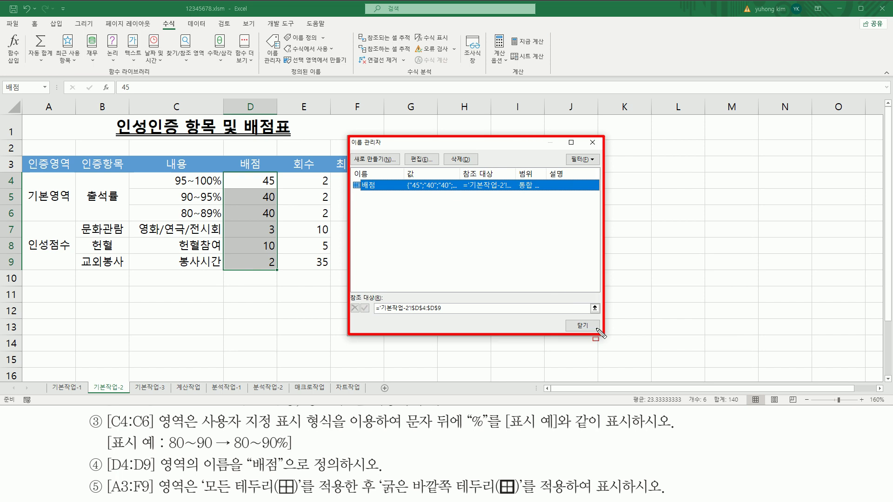
drag(358, 176, 386, 195)
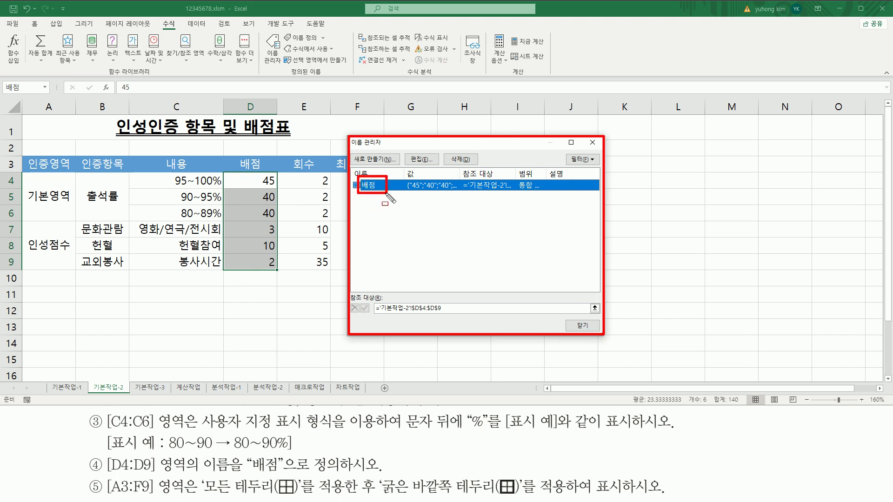
key(Escape)
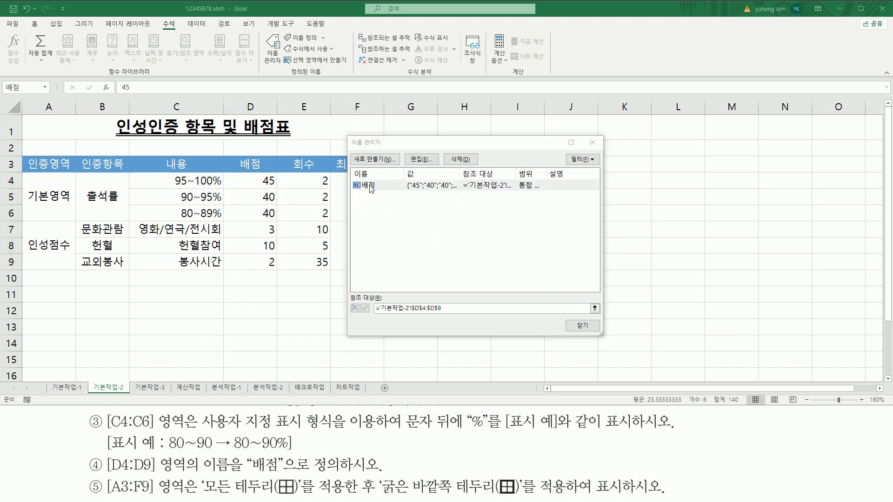
Step: Open the 배점 entry for editing to review its name and reference, and accept it as it is
drag(405, 151, 434, 166)
key(Escape)
key(Escape)
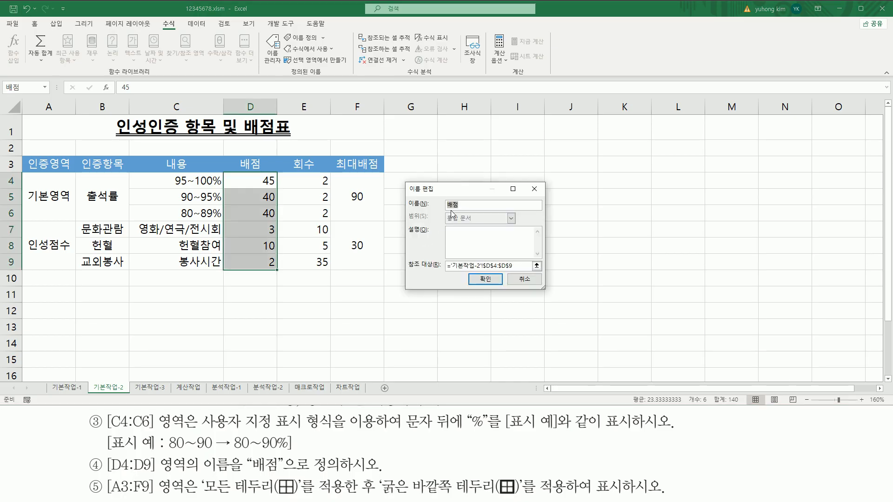
drag(442, 209, 466, 199)
key(Escape)
click(468, 204)
drag(469, 272, 503, 286)
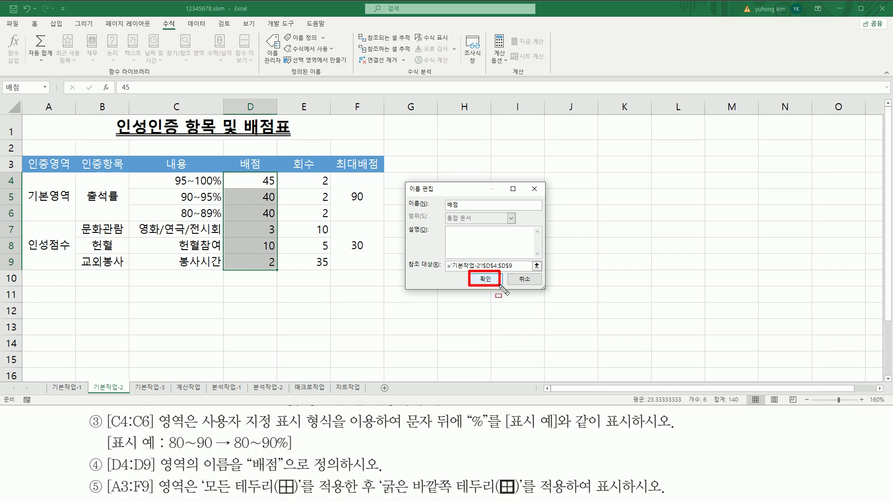
key(Escape)
click(491, 281)
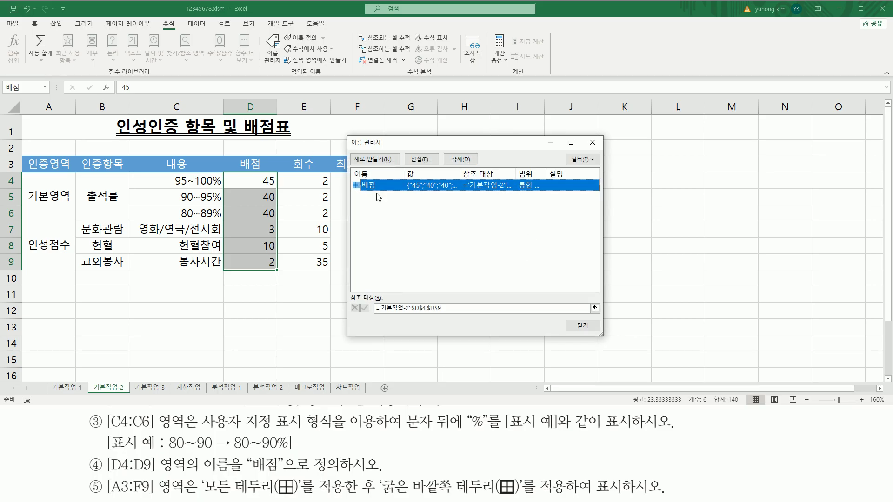
Step: Recheck the 배점 entry, close the Name Manager and deselect the range D4:D9
drag(356, 177, 384, 193)
drag(565, 318, 599, 338)
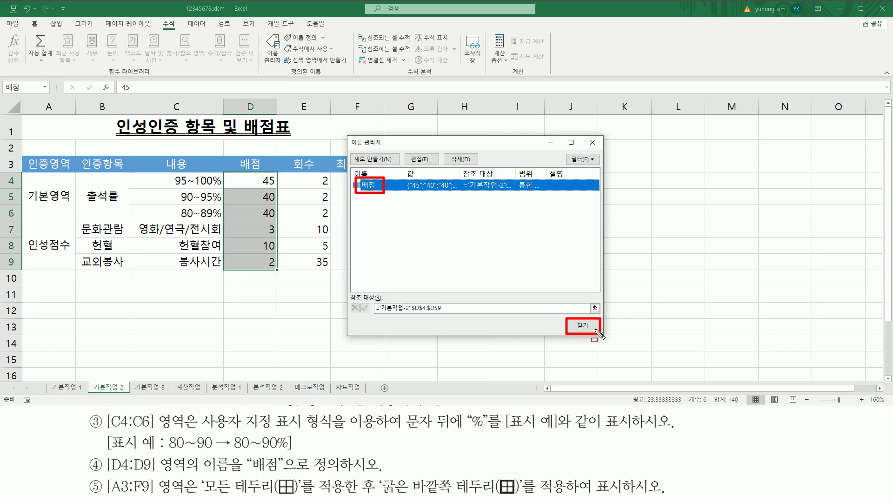
key(Escape)
click(582, 326)
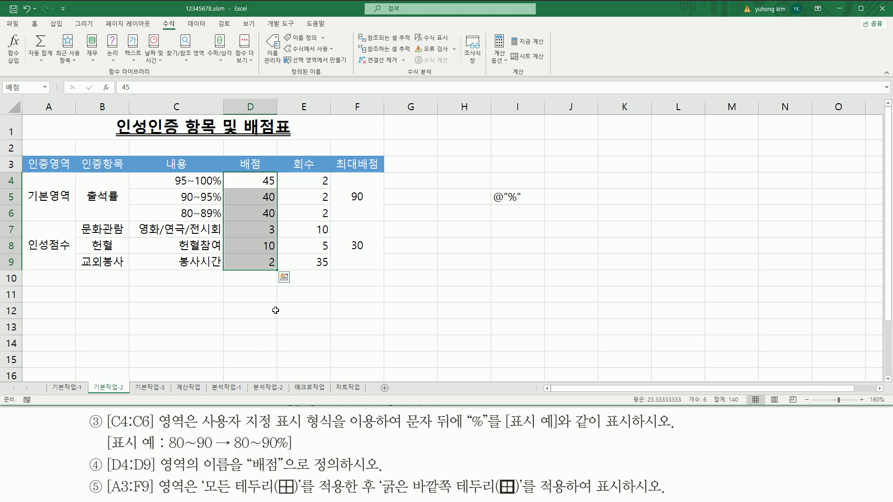
click(35, 24)
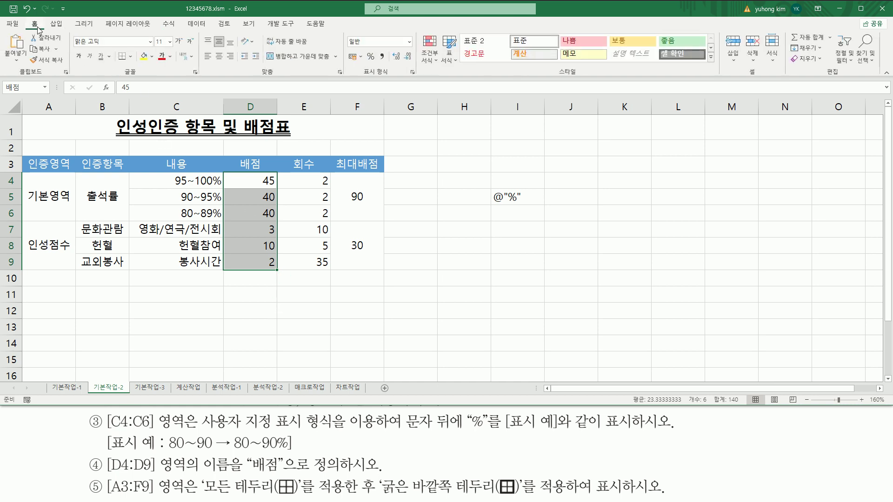
click(421, 272)
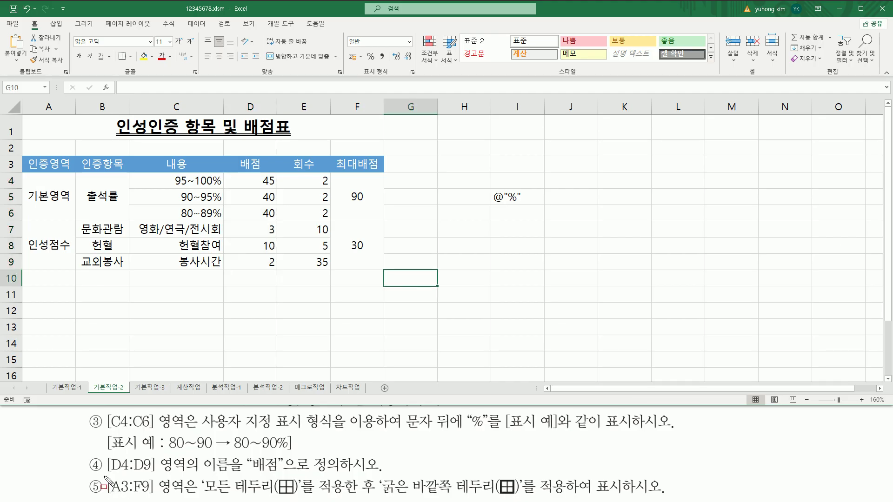
Step: Examine instruction ⑤ for the range A3:F9 and the order in which its two border types must be applied
mouse_move(104, 483)
mouse_down()
mouse_move(119, 498)
mouse_move(195, 500)
mouse_up()
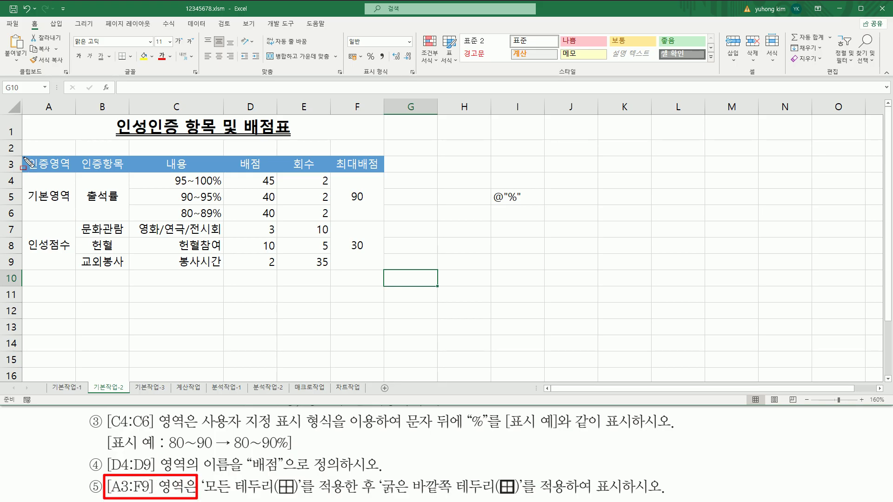
mouse_move(25, 160)
mouse_down()
mouse_move(160, 226)
mouse_move(331, 252)
mouse_move(386, 274)
mouse_up()
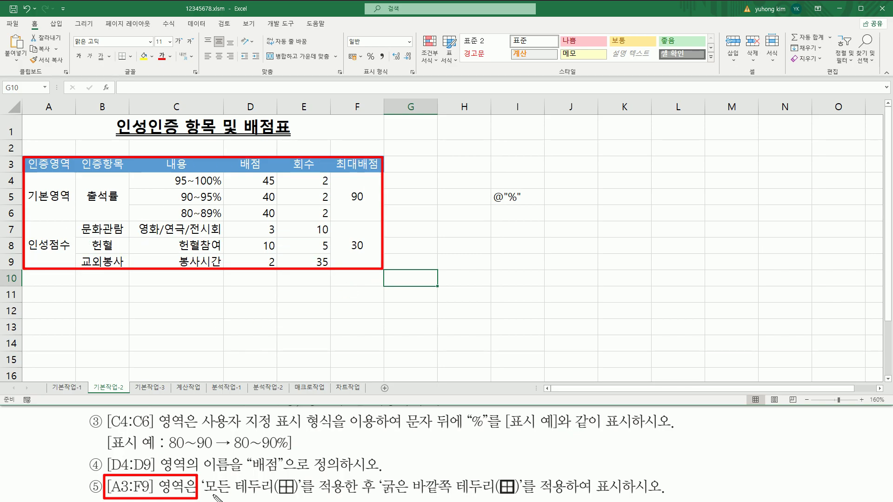
drag(203, 496, 290, 496)
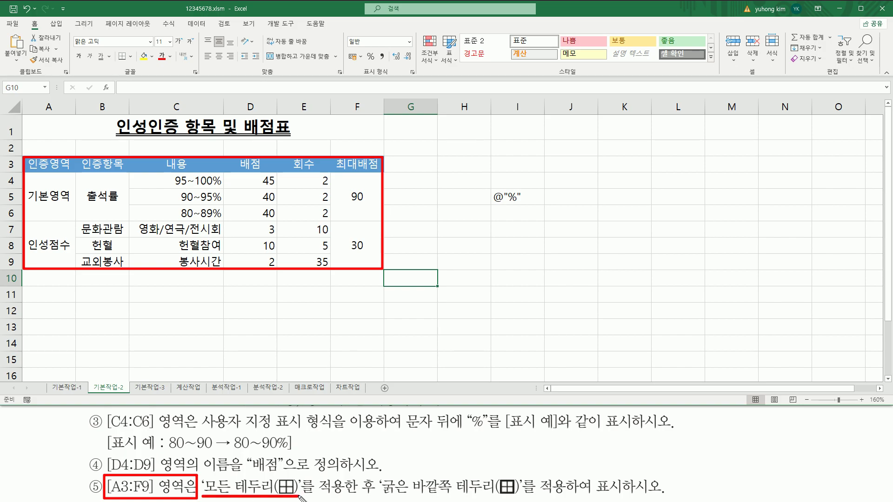
drag(378, 497, 525, 498)
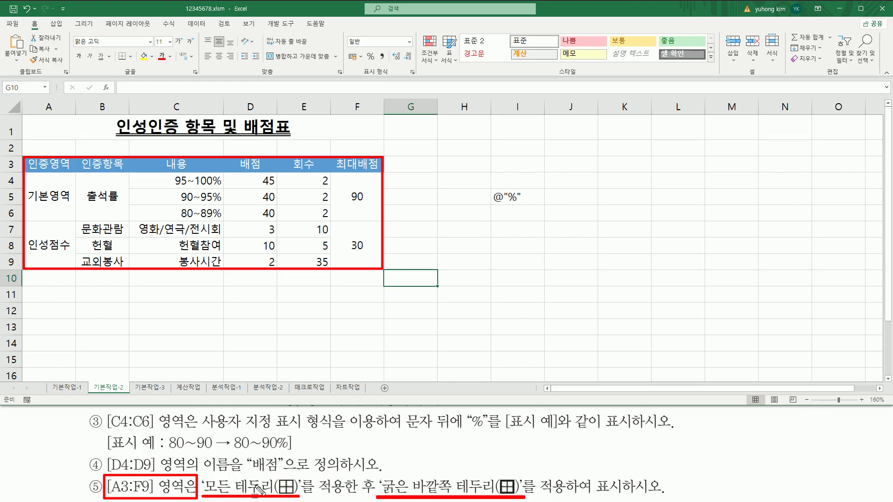
drag(317, 471, 376, 500)
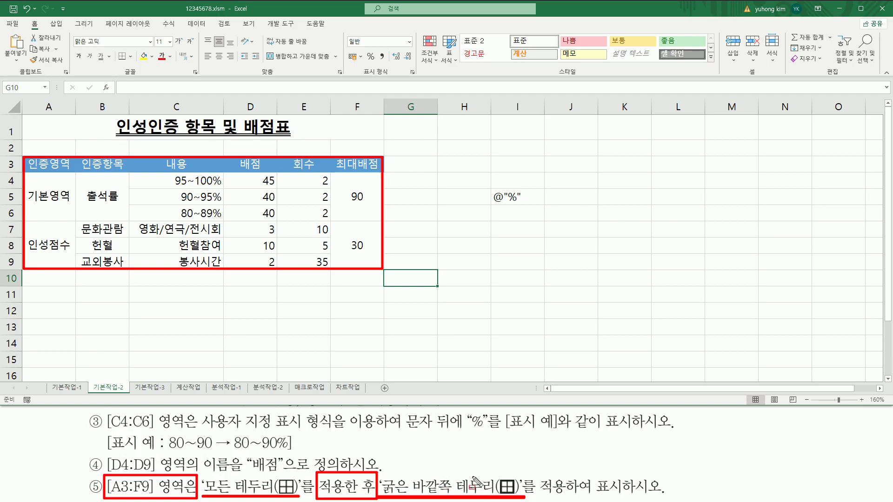
key(Escape)
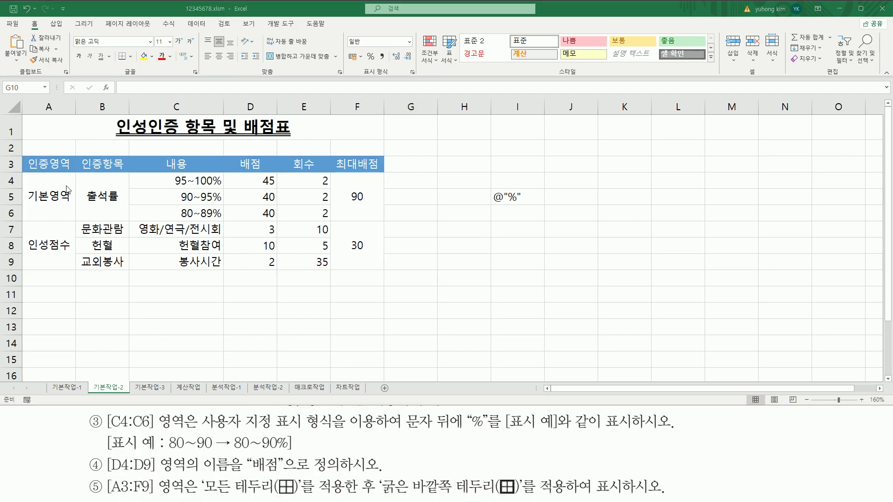
Step: Apply all borders (모든 테두리) to the table range A3:F9
click(42, 160)
drag(36, 163, 359, 261)
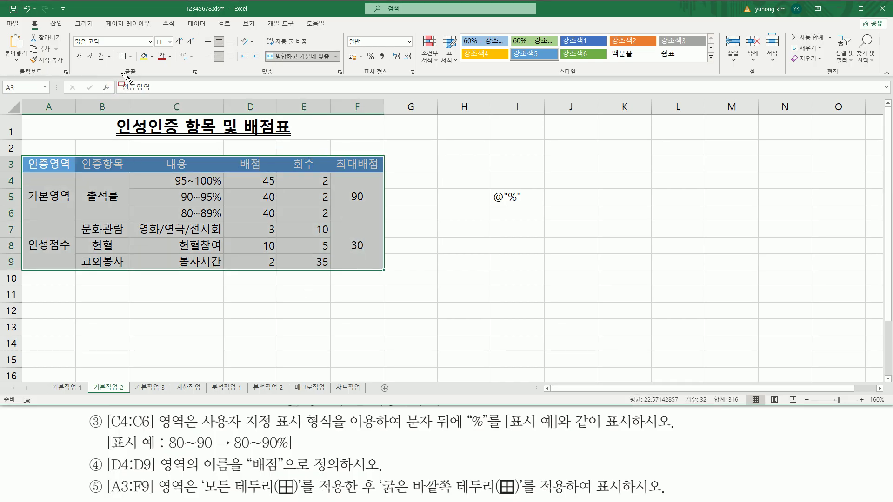
mouse_move(119, 75)
mouse_down()
mouse_move(140, 75)
mouse_move(121, 61)
mouse_move(138, 63)
mouse_up()
key(Escape)
click(132, 57)
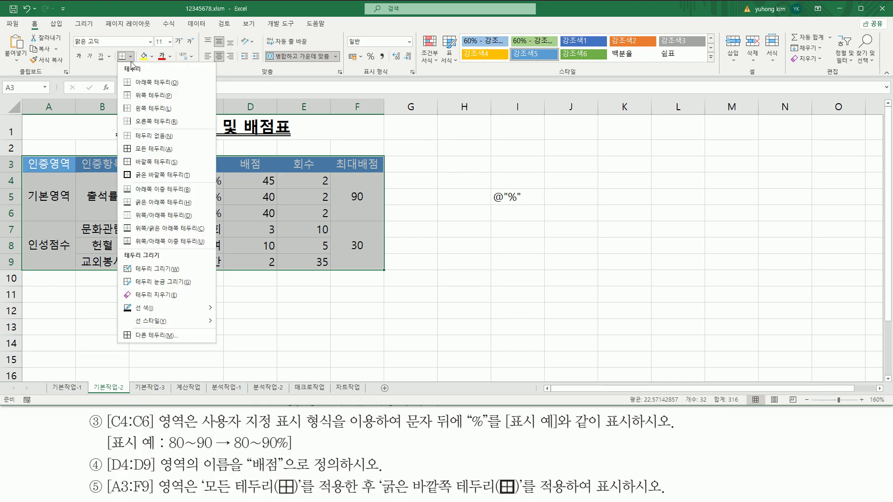
click(150, 149)
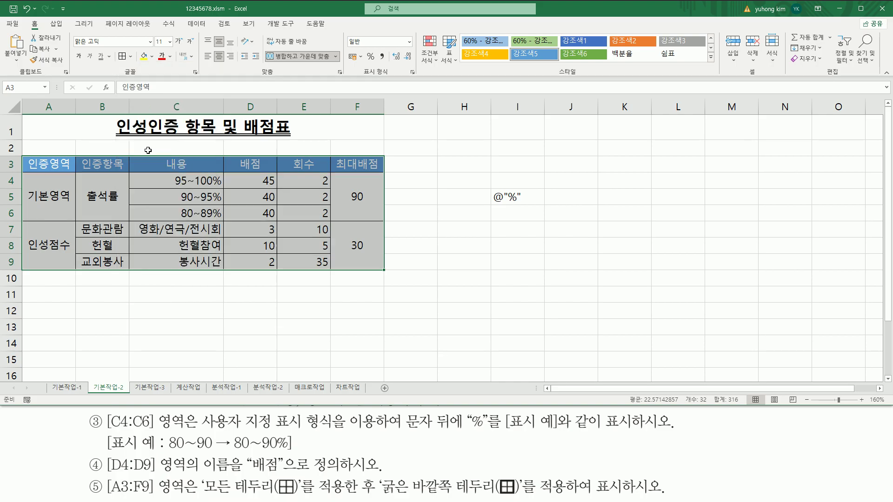
Step: Add a thick outside border (굵은 바깥쪽 테두리) around A3:F9 and deselect the table to check it
click(131, 57)
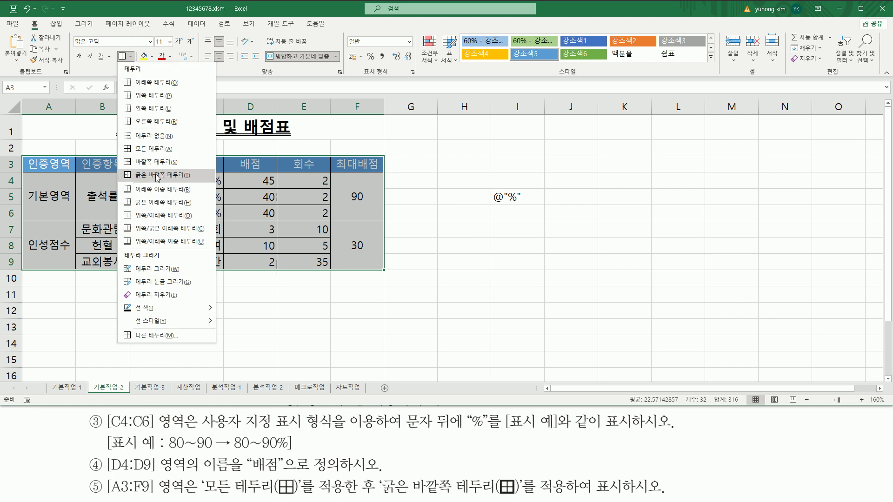
click(157, 176)
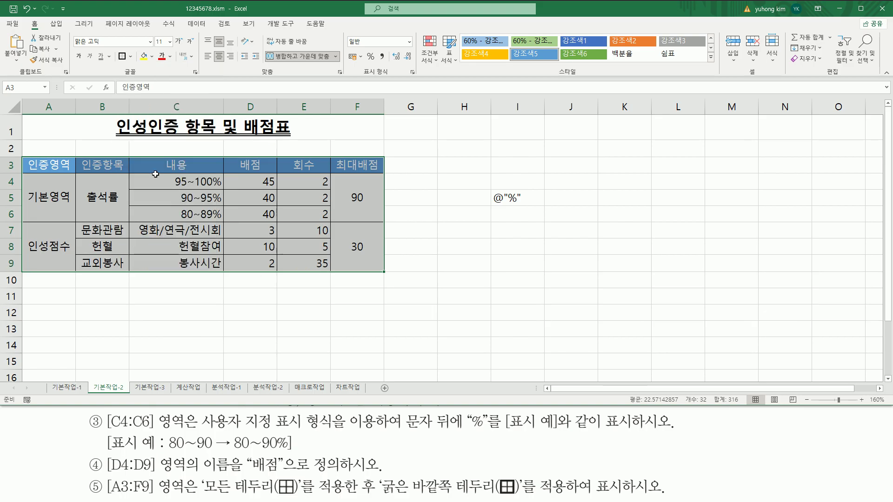
click(449, 250)
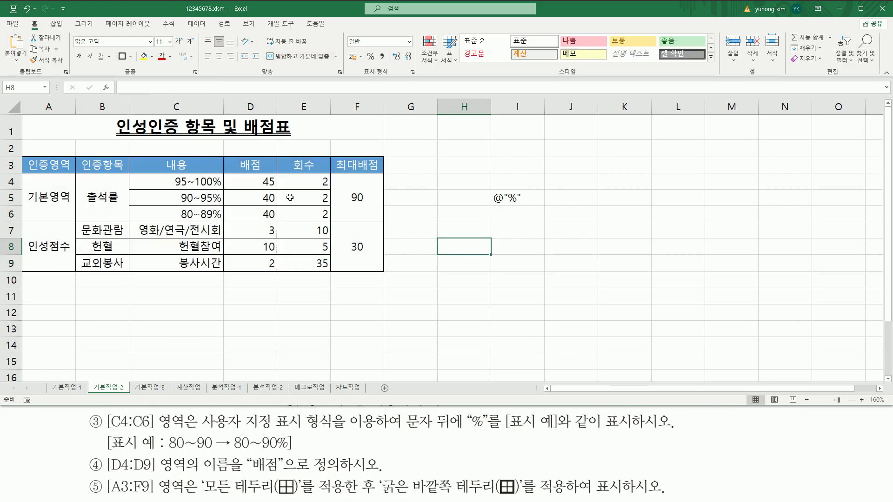
mouse_move(26, 159)
mouse_down()
mouse_move(356, 274)
mouse_move(383, 272)
mouse_up()
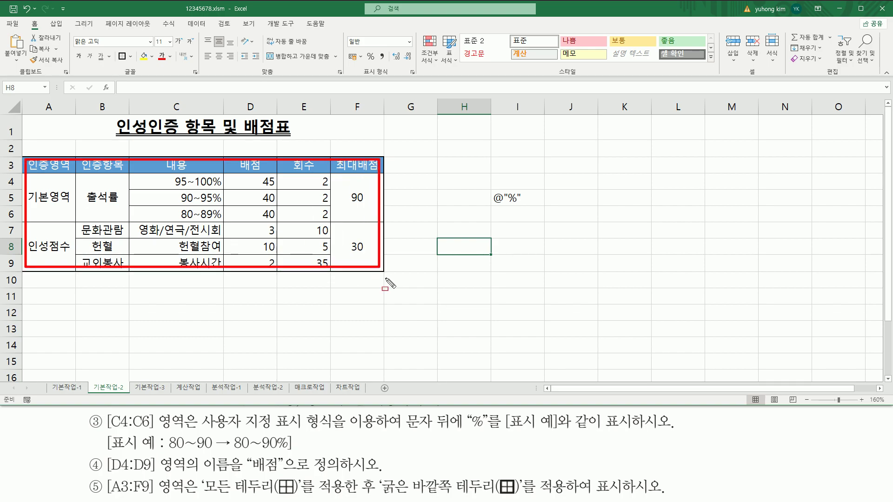
key(Escape)
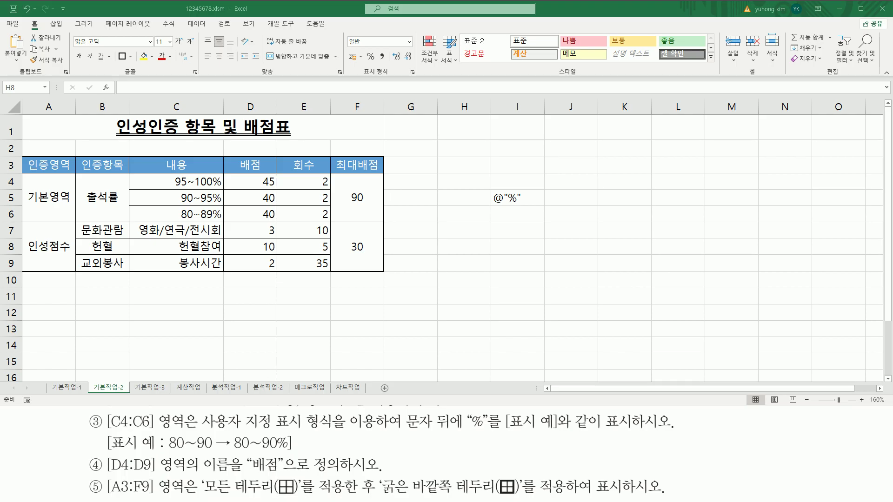
Step: Bring up task 3 in the instructions and switch to the 기본작업-3 sheet
scroll(79, 440, down, 3)
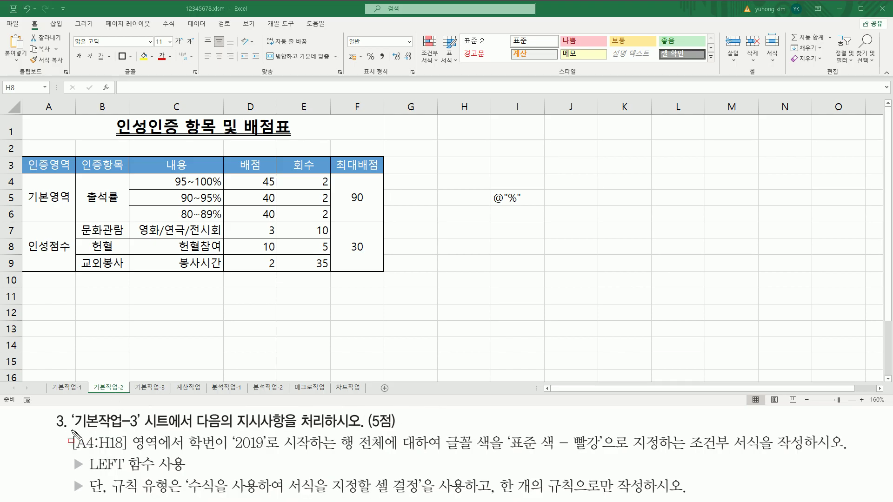
mouse_move(72, 432)
mouse_down()
mouse_move(126, 432)
mouse_move(143, 413)
mouse_up()
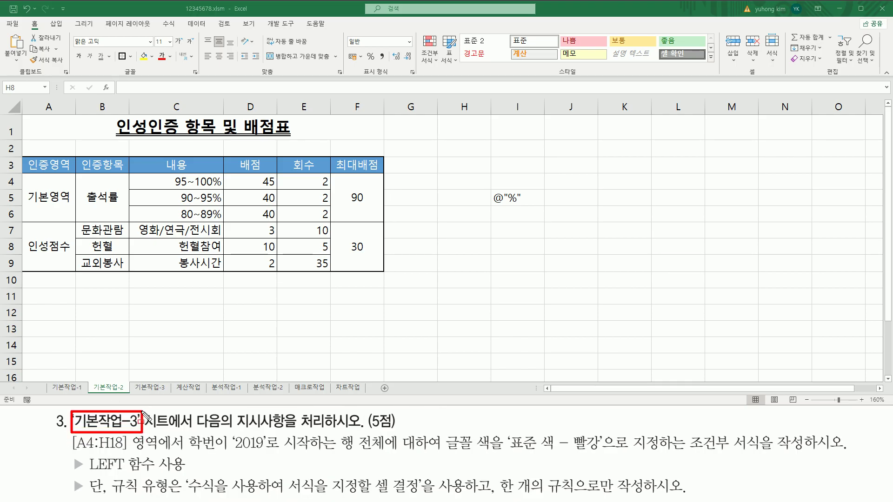
drag(234, 429, 396, 431)
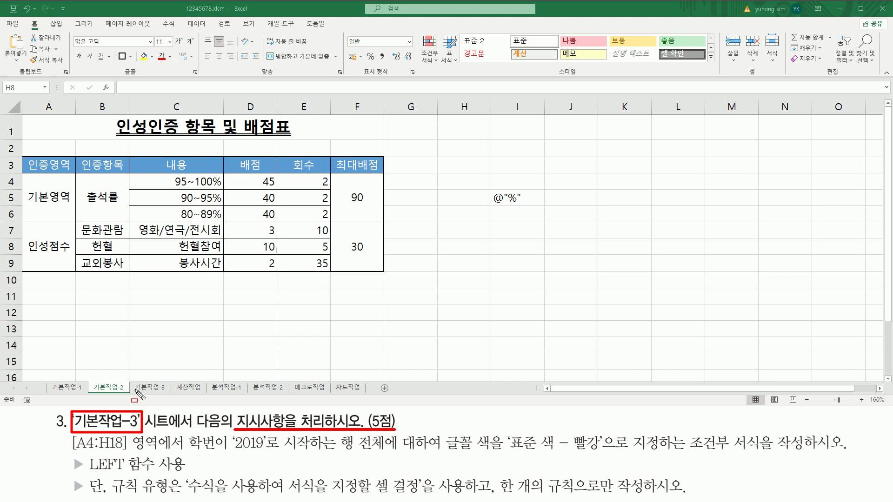
drag(132, 381, 168, 393)
key(Escape)
click(152, 387)
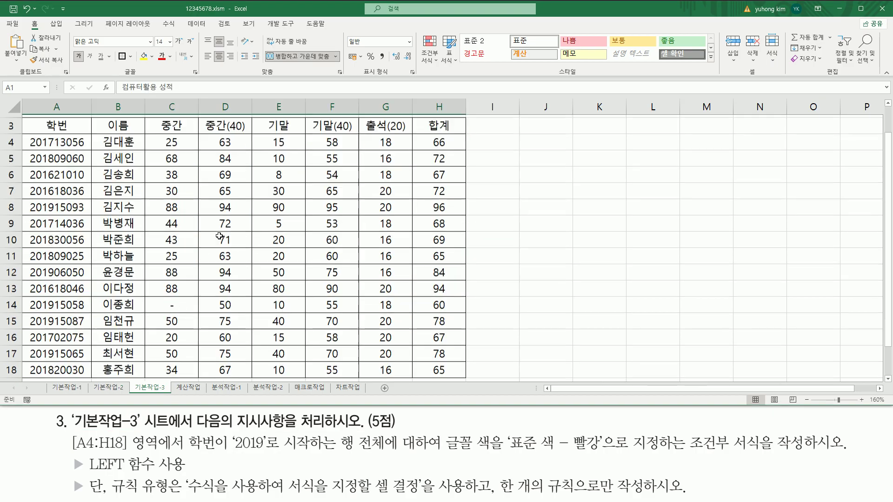
Step: Look over the 컴퓨터활용 성적 table and locate the range A4:H18 named in task 3, leaving out the header row
scroll(219, 236, down, 1)
scroll(220, 236, down, 1)
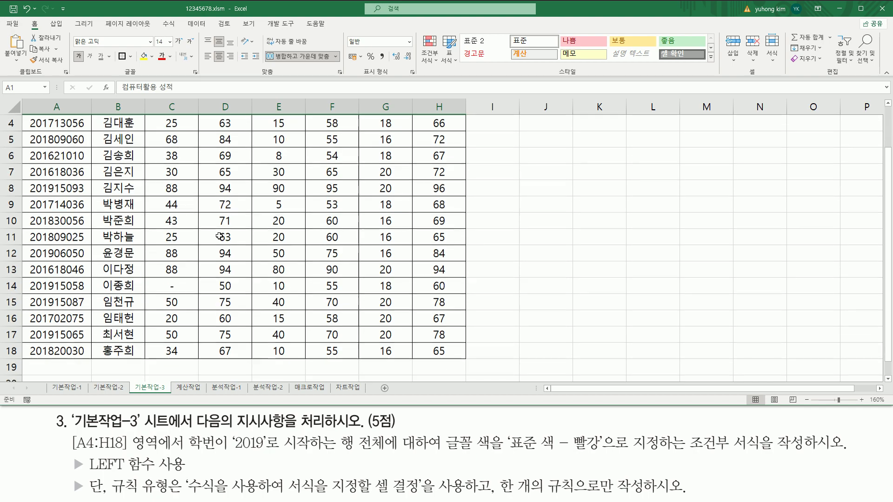
scroll(220, 236, up, 2)
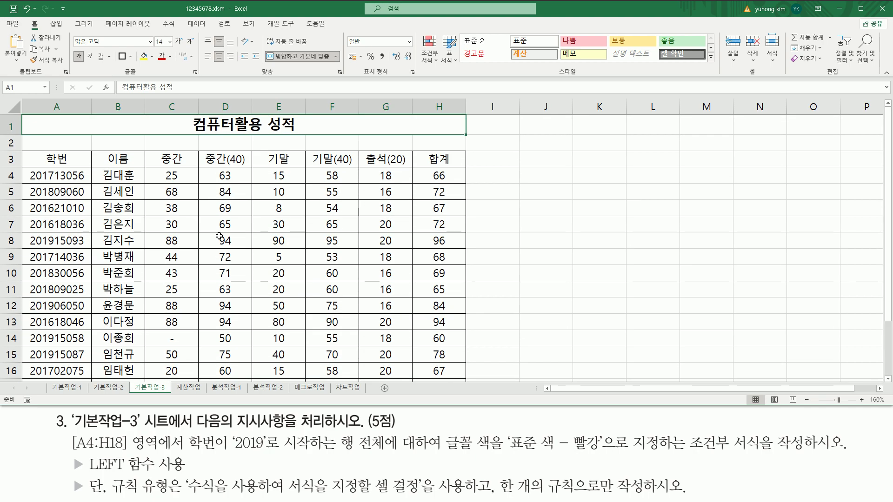
mouse_move(69, 451)
mouse_down()
mouse_move(130, 450)
mouse_move(141, 433)
mouse_move(172, 437)
mouse_up()
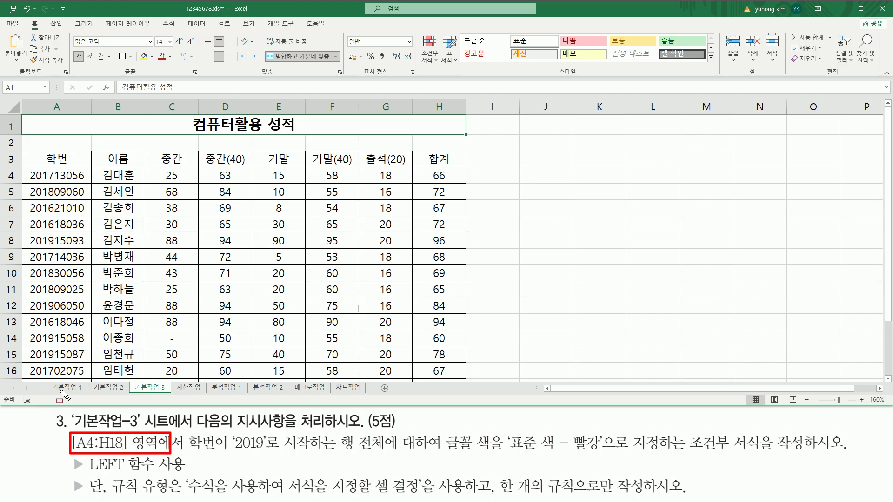
mouse_move(26, 169)
mouse_down()
mouse_move(321, 233)
mouse_move(458, 374)
mouse_move(466, 401)
mouse_move(455, 396)
mouse_up()
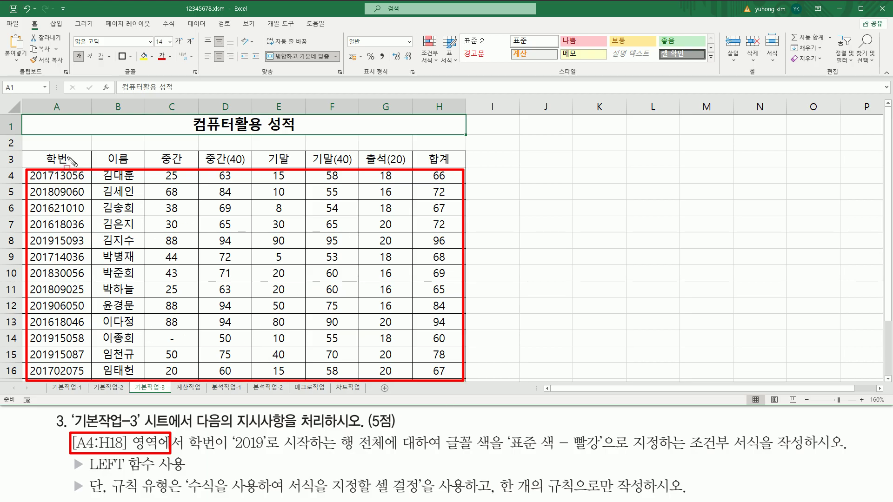
drag(27, 157, 453, 159)
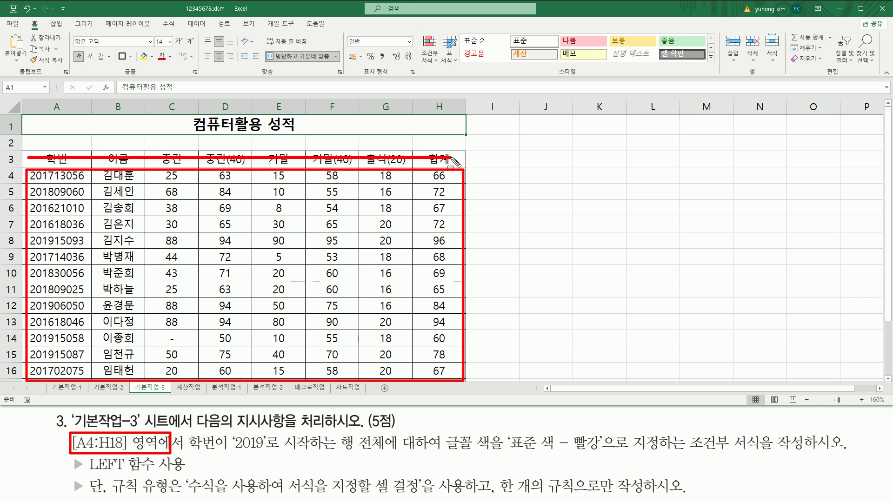
key(Escape)
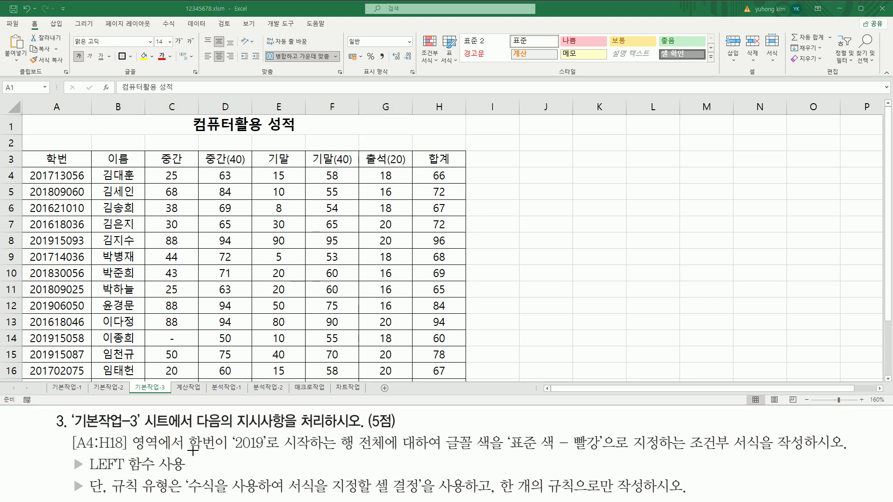
Step: Examine task 3's conditional formatting requirements: 학번 starting with 2019, whole rows, standard red font and the LEFT function
drag(188, 450, 219, 451)
key(Escape)
drag(229, 450, 604, 454)
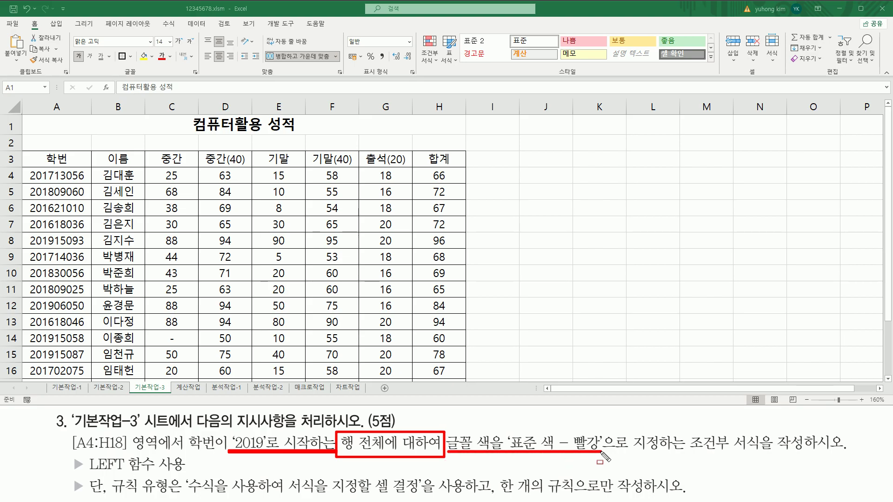
mouse_move(687, 430)
mouse_down()
mouse_move(749, 456)
mouse_move(845, 451)
mouse_up()
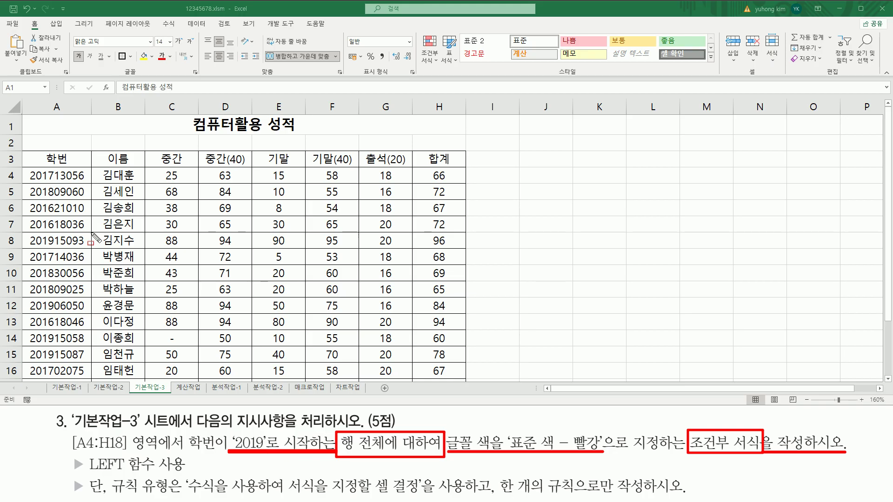
mouse_move(29, 168)
mouse_down()
mouse_move(30, 186)
mouse_move(59, 215)
mouse_move(58, 385)
mouse_up()
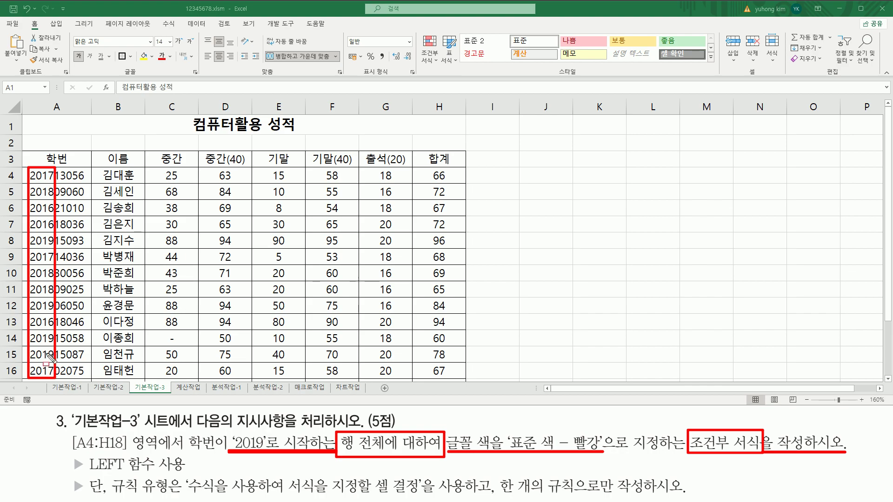
mouse_move(86, 452)
mouse_down()
mouse_move(131, 478)
mouse_move(194, 476)
mouse_up()
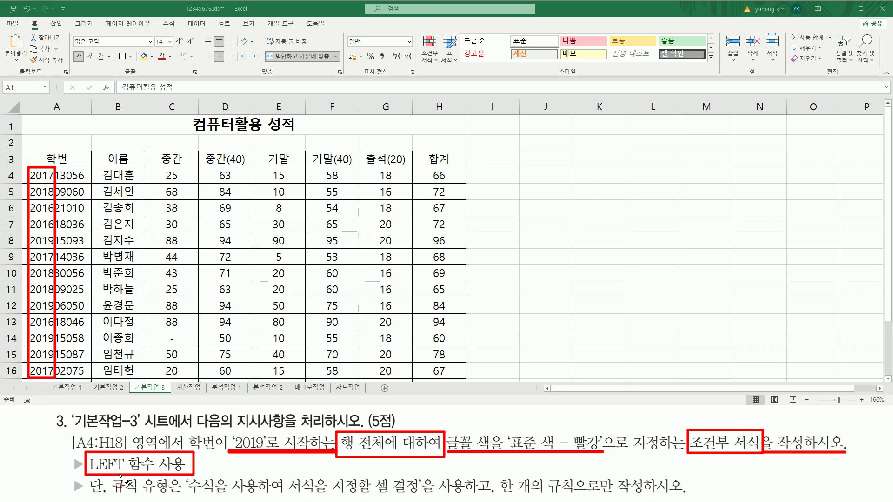
key(Escape)
Step: Select the data range A4:H18 of the 컴퓨터활용 성적 table, leaving out the header row
click(52, 175)
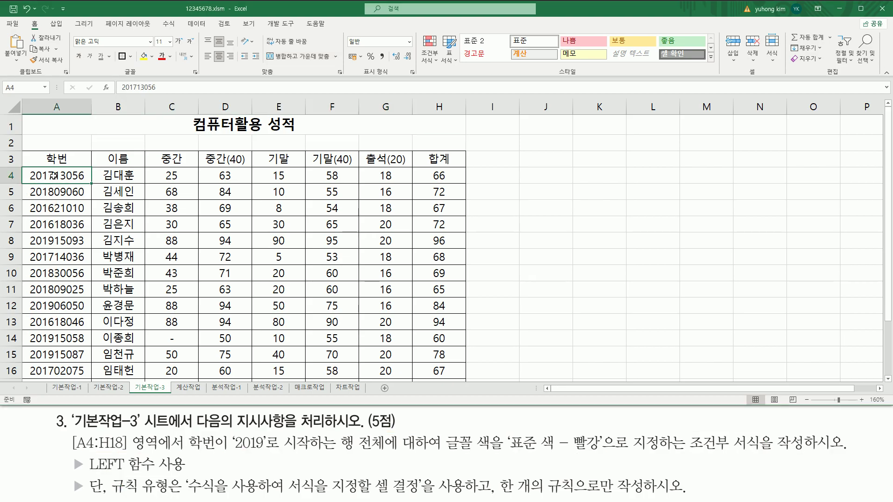
mouse_move(52, 175)
mouse_down()
mouse_move(332, 290)
mouse_move(439, 380)
mouse_move(438, 352)
mouse_up()
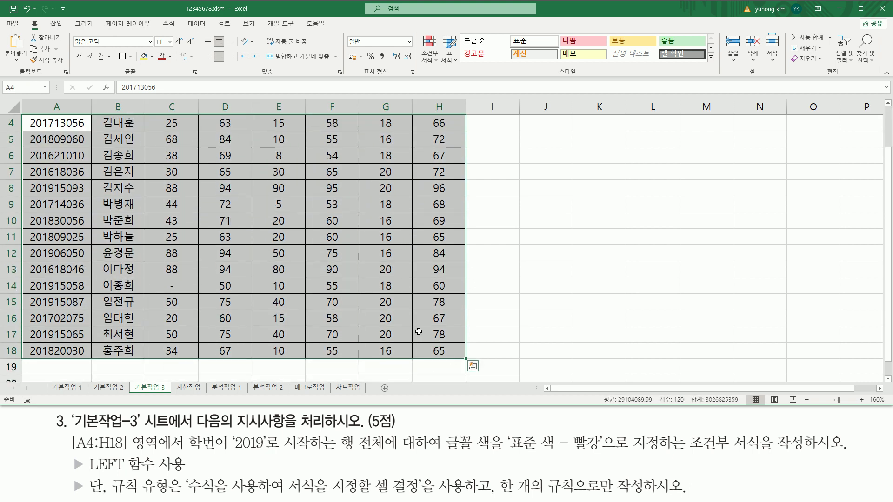
scroll(422, 349, up, 1)
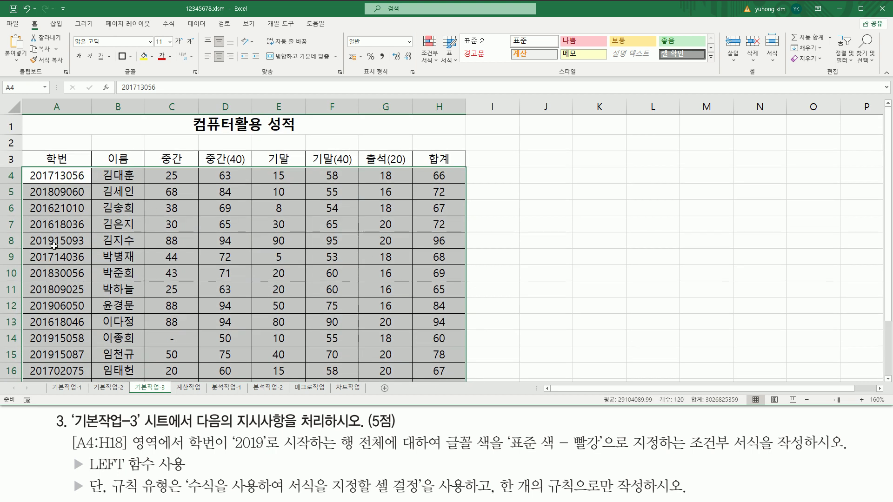
drag(30, 149, 463, 167)
key(Escape)
Step: Start a new conditional formatting rule (새 규칙) for the selected range A4:H18
drag(28, 18, 41, 31)
drag(553, 75, 585, 76)
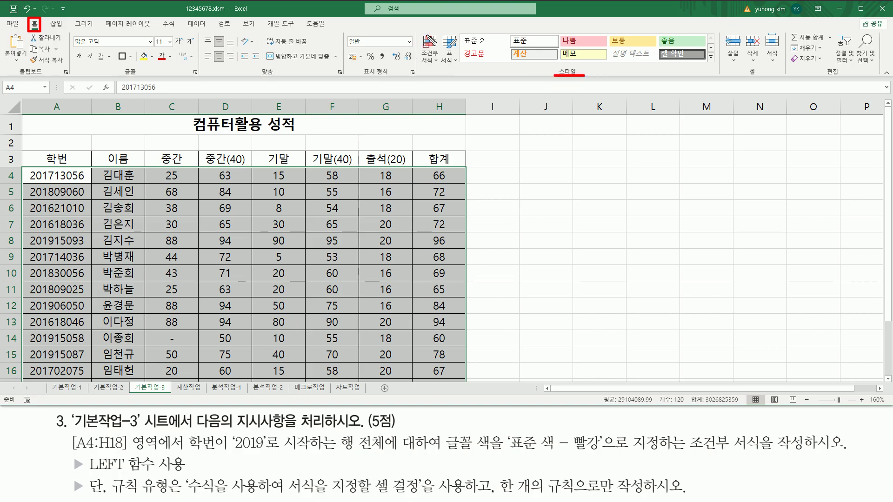
drag(417, 31, 444, 68)
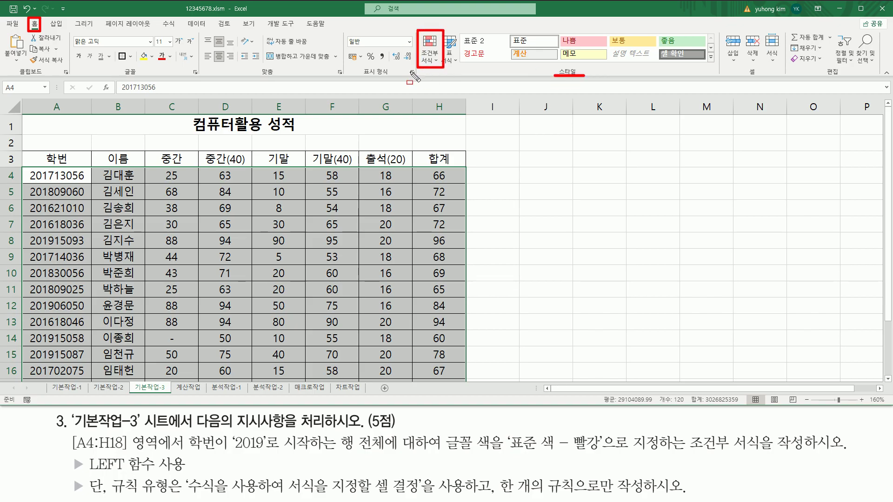
key(Escape)
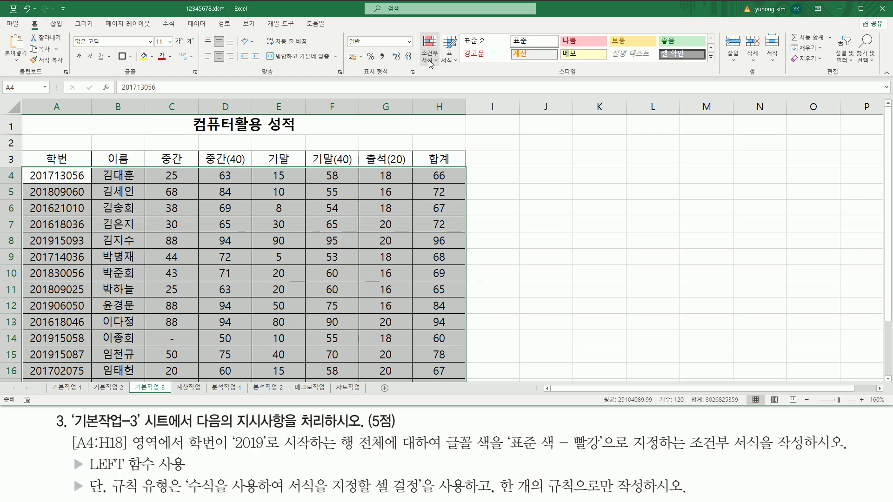
click(430, 64)
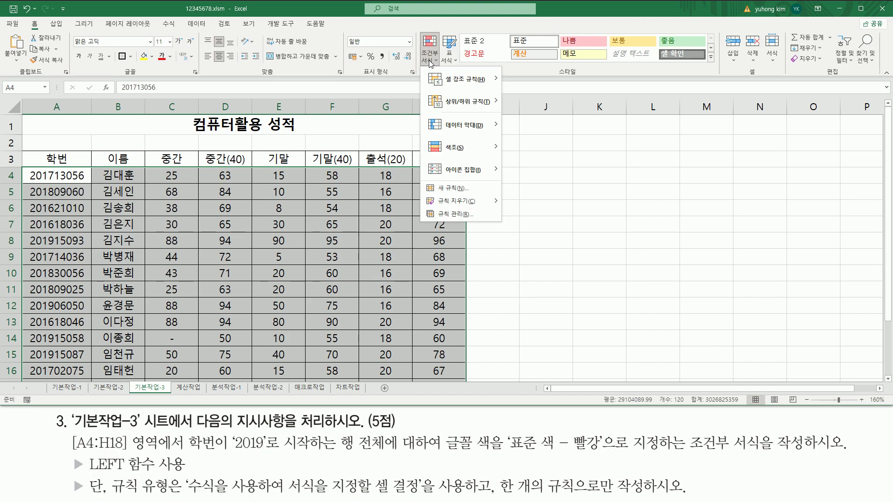
click(458, 191)
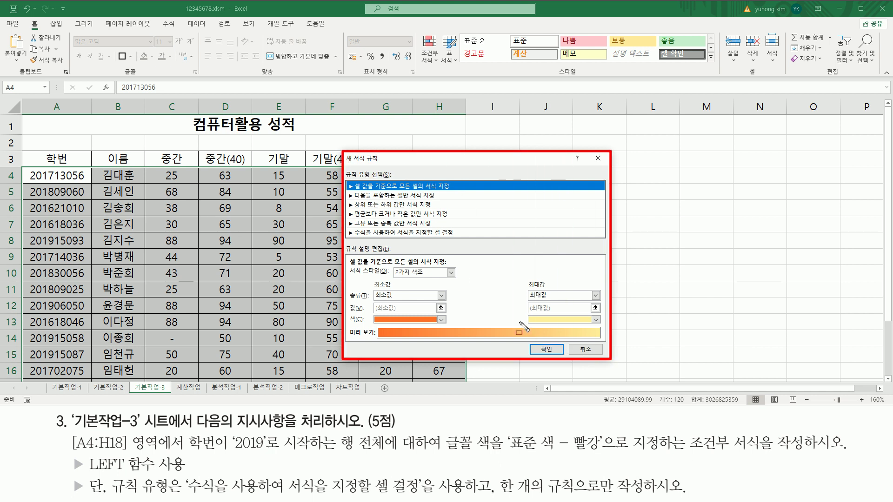
Step: Set the rule type to '수식을 사용하여 서식을 지정할 셀 결정' and move the dialog clear of the table
key(Escape)
key(ctrl+2)
drag(343, 168, 396, 184)
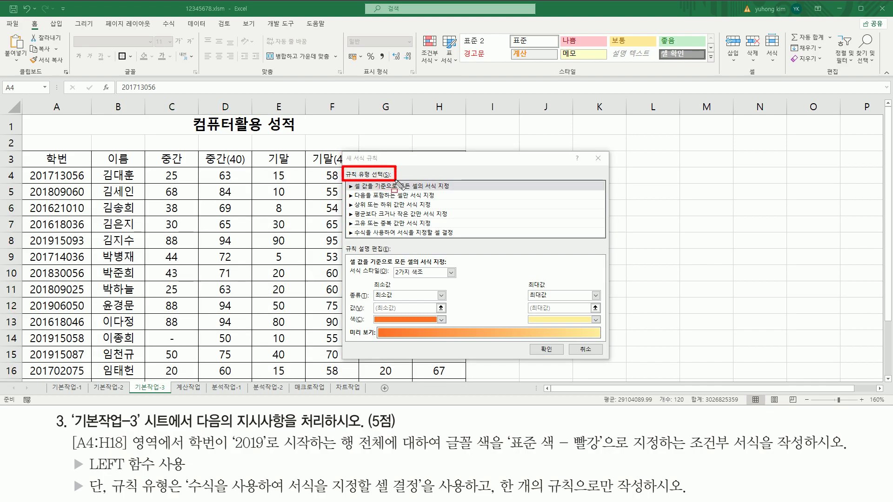
mouse_move(116, 484)
mouse_down()
mouse_move(133, 498)
mouse_move(646, 497)
mouse_up()
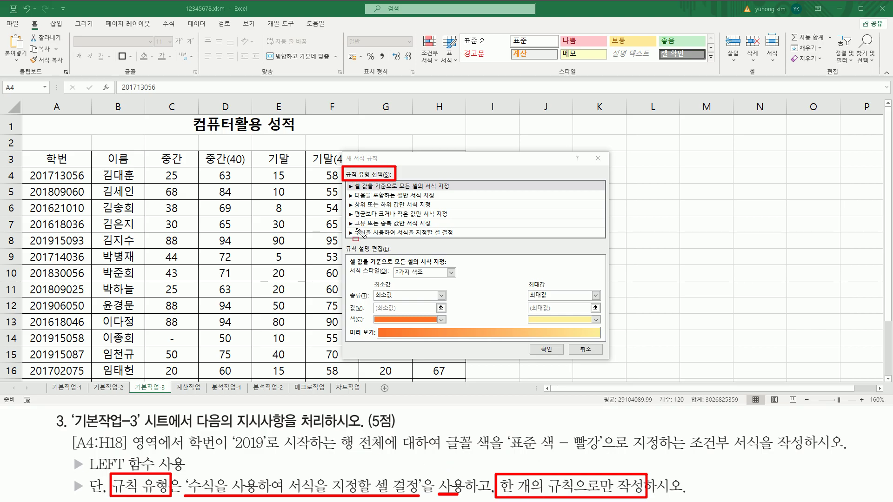
mouse_move(346, 228)
mouse_down()
mouse_move(354, 237)
mouse_move(461, 240)
mouse_up()
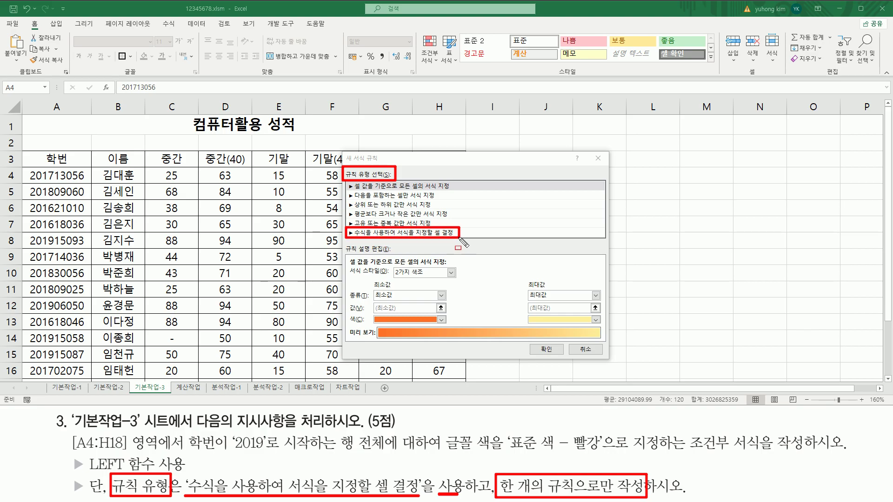
key(Escape)
click(450, 233)
mouse_move(400, 158)
mouse_down()
mouse_move(592, 159)
mouse_move(567, 147)
mouse_up()
key(ctrl+alt+d)
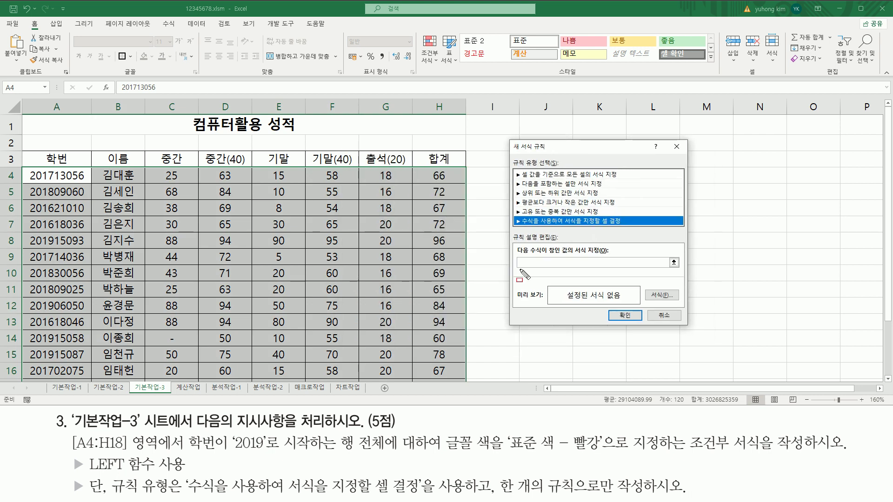
Step: Begin the rule formula with =LEFT( and reference the first 학번 cell, A4, as its text argument
drag(515, 255, 662, 271)
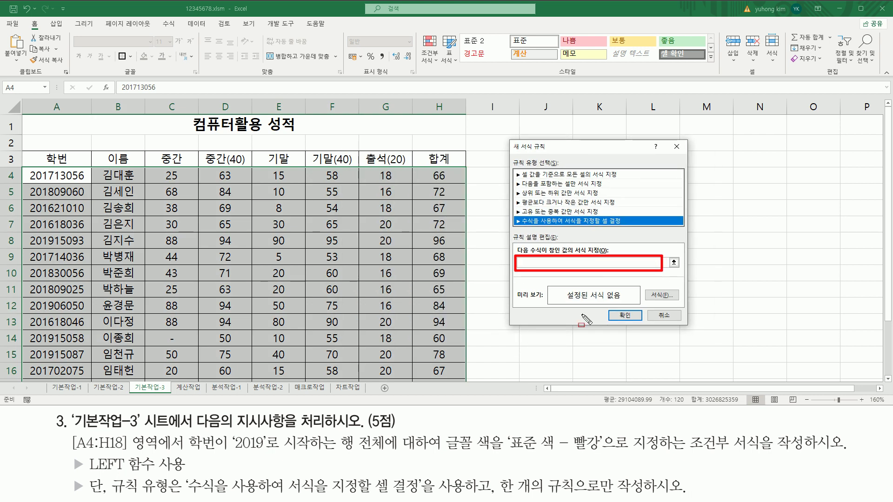
key(Escape)
click(534, 264)
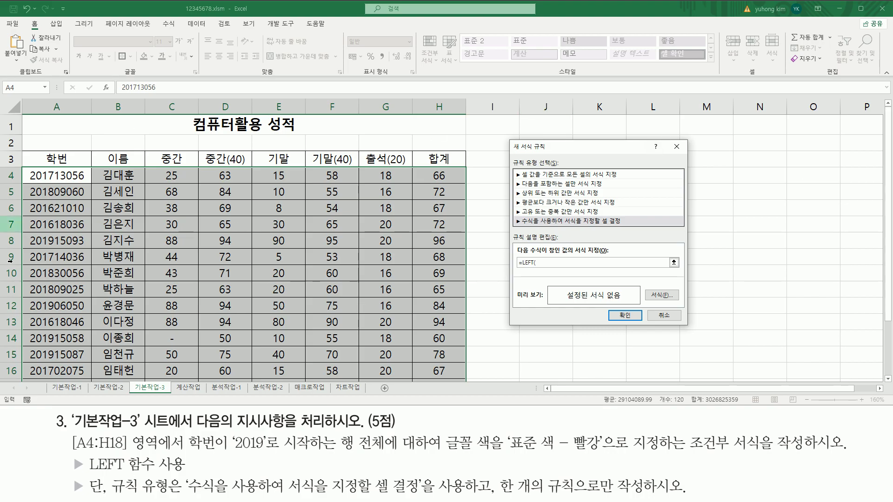
click(59, 175)
drag(28, 168, 56, 381)
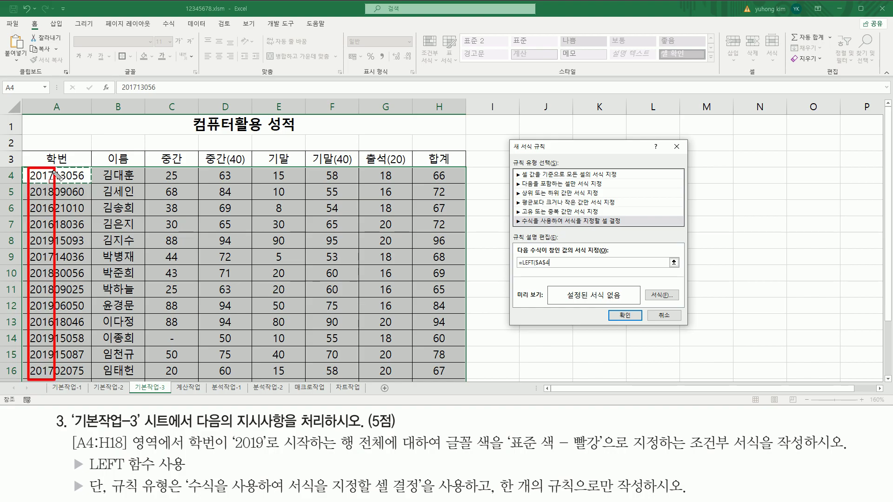
key(Escape)
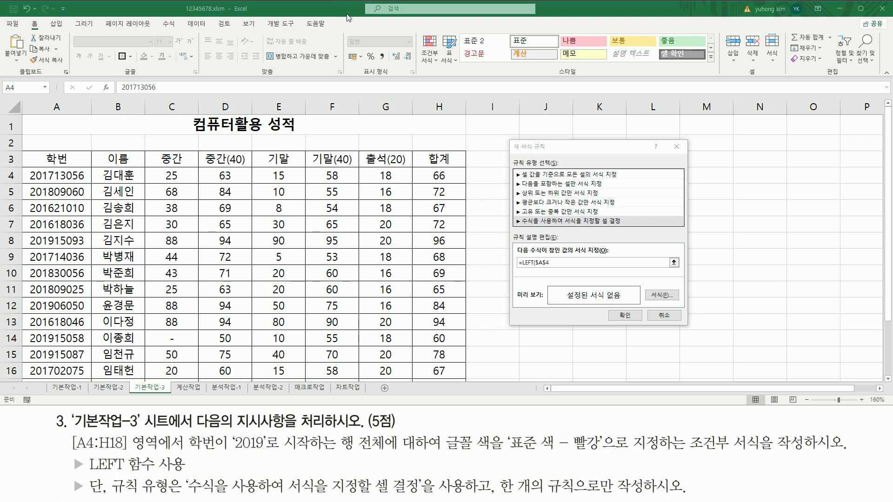
Step: Change the LEFT function's cell reference to the mixed reference $A4, fixing only the column
click(563, 263)
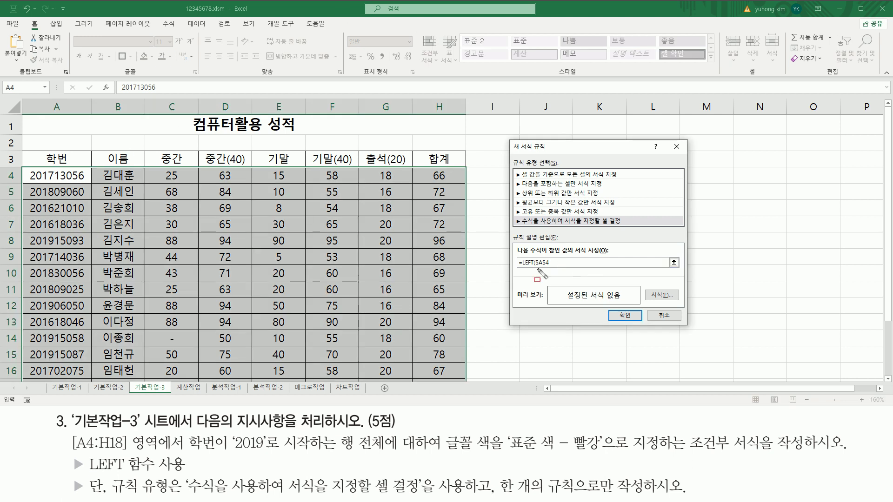
drag(534, 267, 550, 268)
drag(547, 267, 551, 267)
mouse_move(29, 170)
mouse_down()
mouse_move(83, 364)
mouse_move(69, 380)
mouse_move(57, 372)
mouse_move(59, 380)
mouse_move(93, 186)
mouse_up()
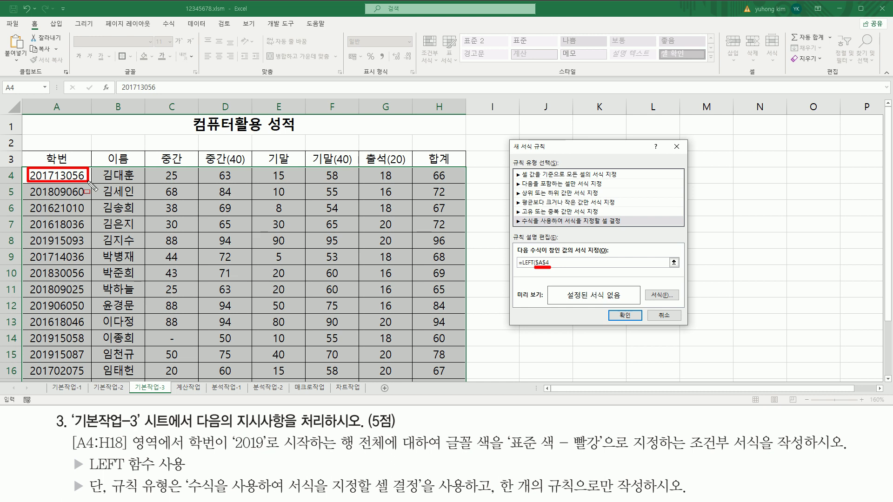
mouse_move(89, 182)
mouse_down()
mouse_move(86, 395)
mouse_move(91, 380)
mouse_up()
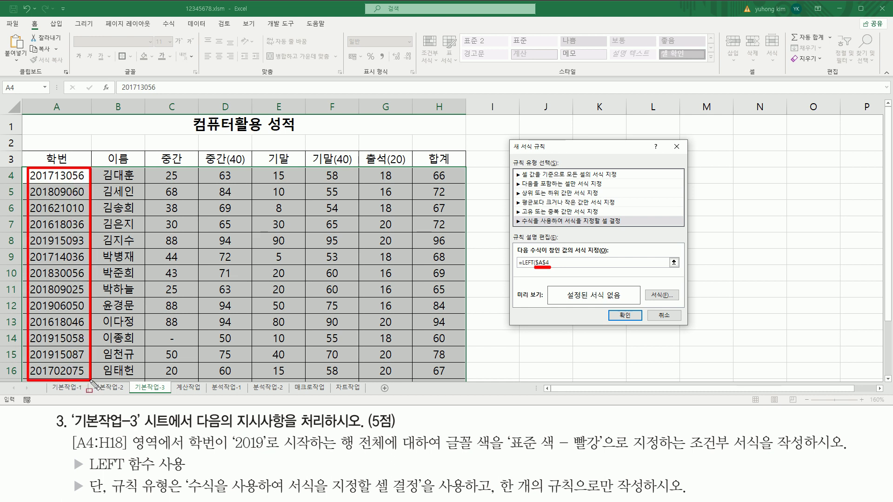
key(Escape)
click(543, 264)
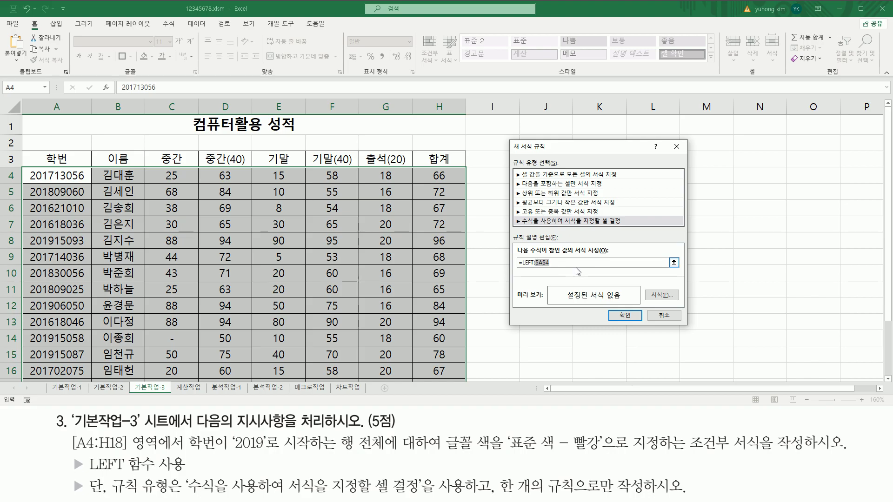
key(F4)
key(F4)
key(F4)
key(F4)
Step: Complete the LEFT function with a length of 4 characters, giving =LEFT($A4,4)
drag(534, 266, 540, 267)
drag(543, 256, 549, 268)
mouse_move(31, 169)
mouse_down()
mouse_move(49, 182)
mouse_move(83, 183)
mouse_up()
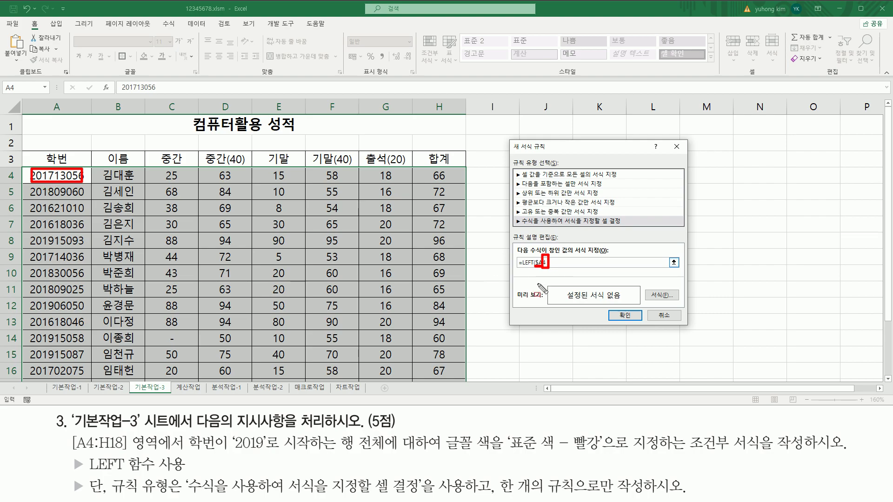
key(Escape)
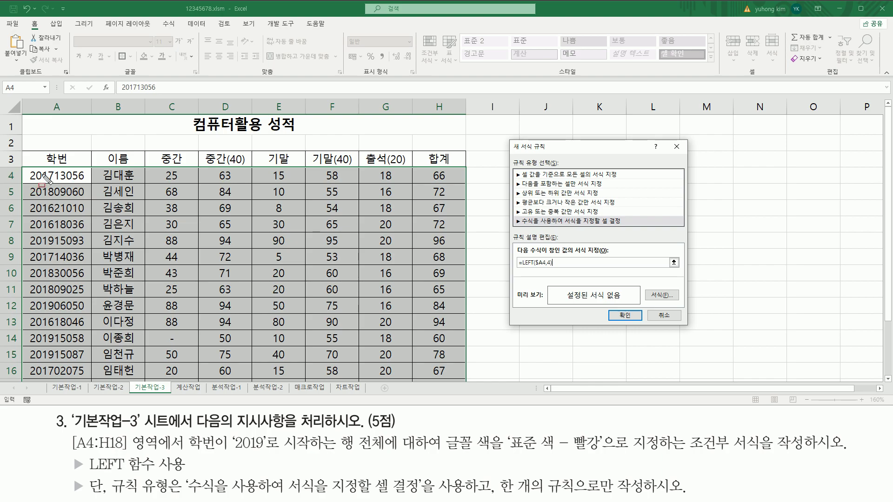
drag(28, 183, 88, 183)
drag(26, 182, 57, 170)
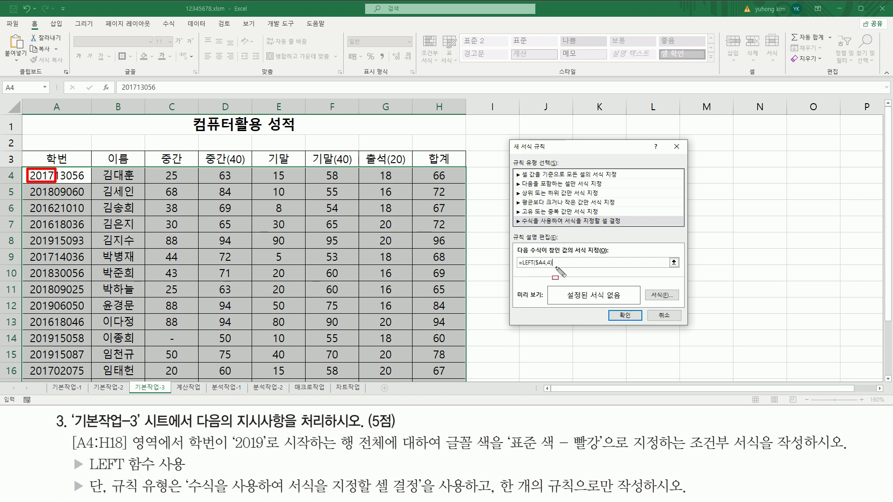
key(Escape)
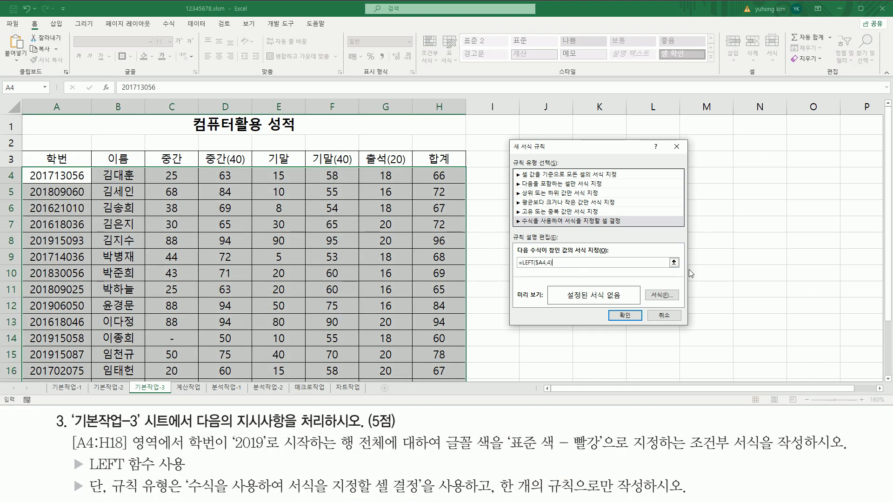
Step: Add the comparison with the text "2019" so the rule formula reads =LEFT($A4,4)="2019"
text(=2019")
click(612, 263)
drag(577, 263, 467, 262)
click(592, 263)
key(ctrl+2)
mouse_move(518, 268)
mouse_down()
mouse_move(576, 269)
mouse_move(576, 259)
mouse_up()
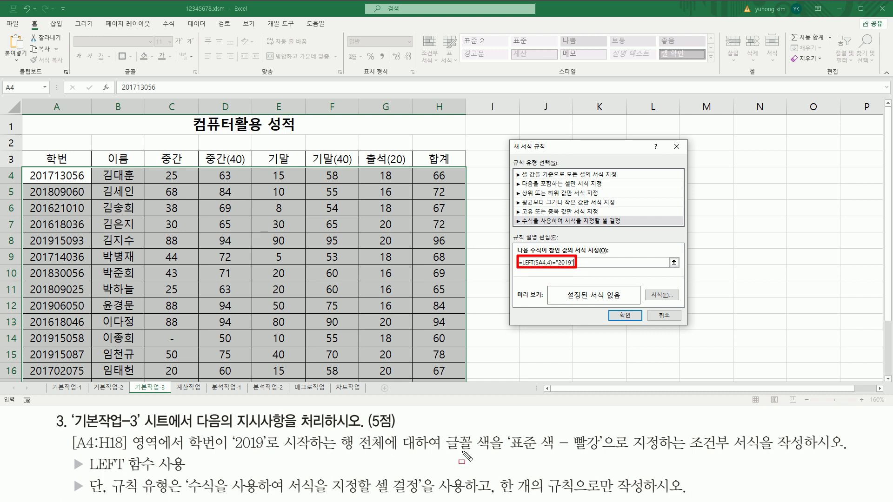
Step: Open the rule's format settings and set the font colour to standard red (표준 색 - 빨강)
mouse_move(444, 453)
mouse_down()
mouse_move(504, 455)
mouse_move(494, 432)
mouse_move(601, 455)
mouse_up()
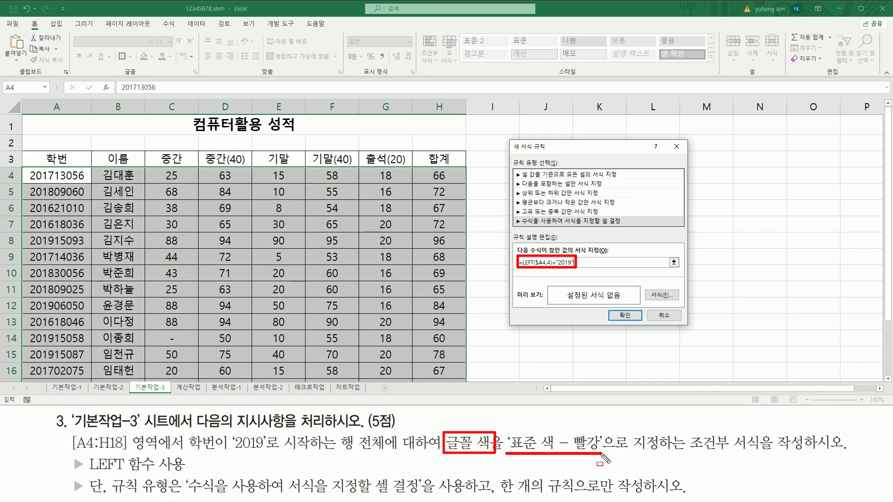
drag(645, 288, 680, 301)
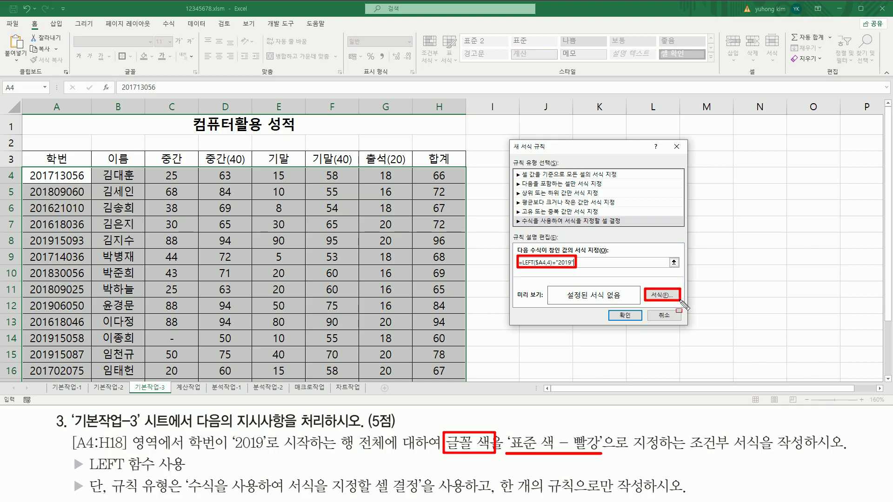
key(Escape)
click(662, 296)
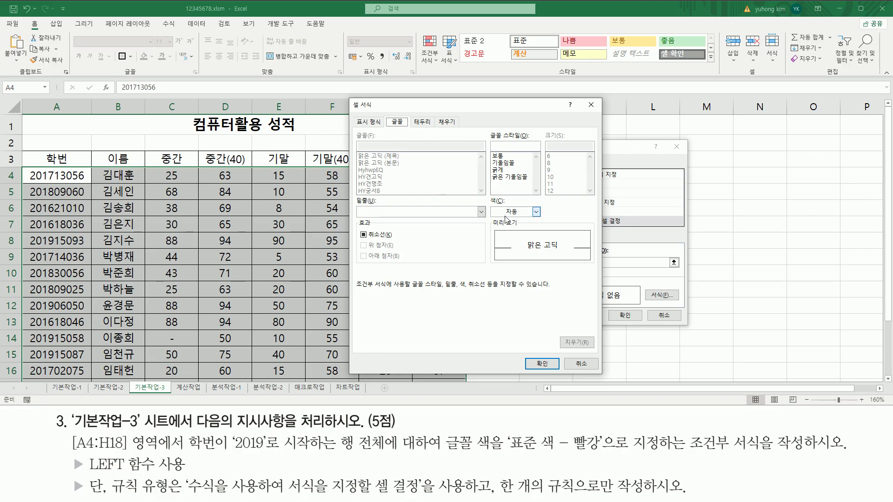
key(ctrl+2)
drag(487, 195, 553, 233)
key(Escape)
click(536, 212)
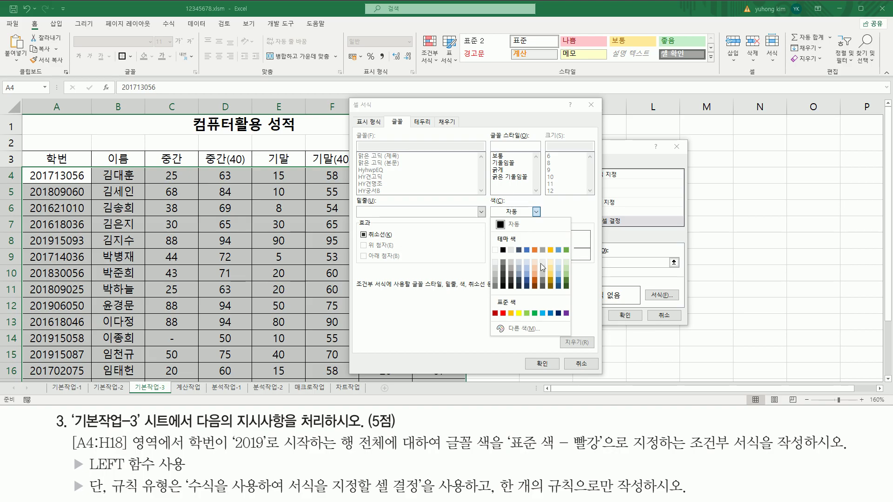
click(503, 314)
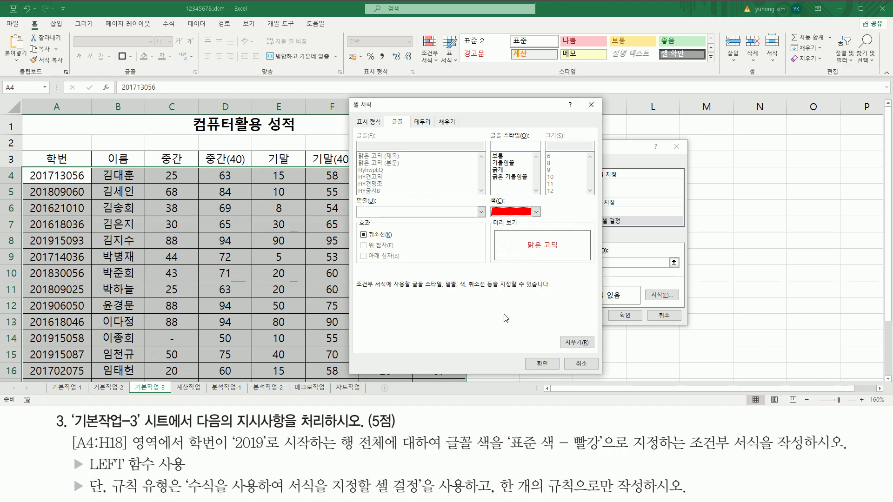
Step: Accept the red font format for the conditional formatting rule
drag(486, 195, 545, 223)
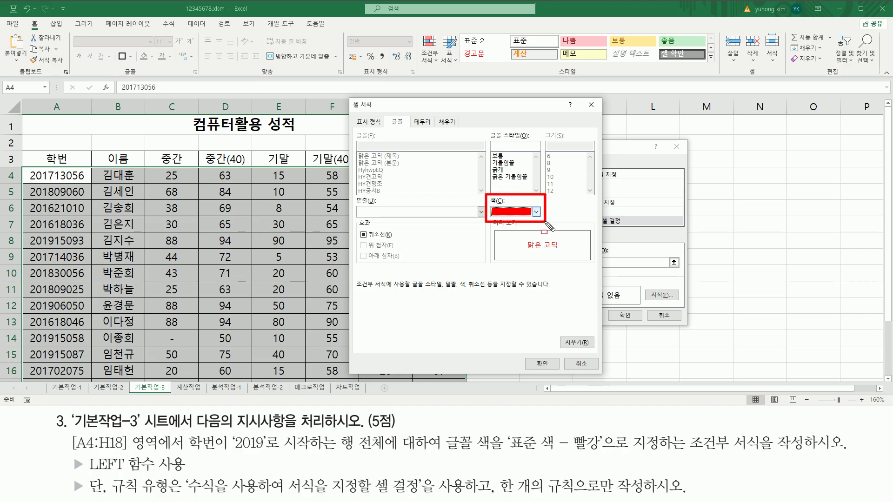
mouse_move(523, 356)
mouse_down()
mouse_move(569, 377)
mouse_move(561, 372)
mouse_up()
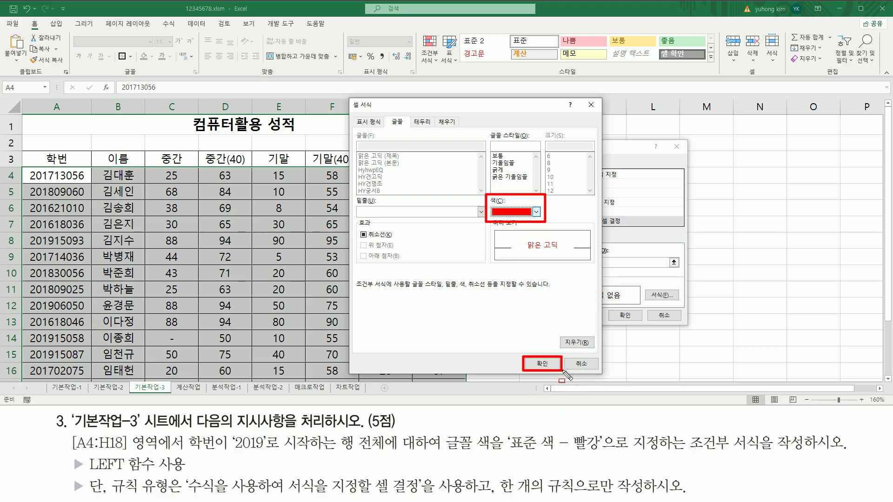
key(Escape)
click(542, 364)
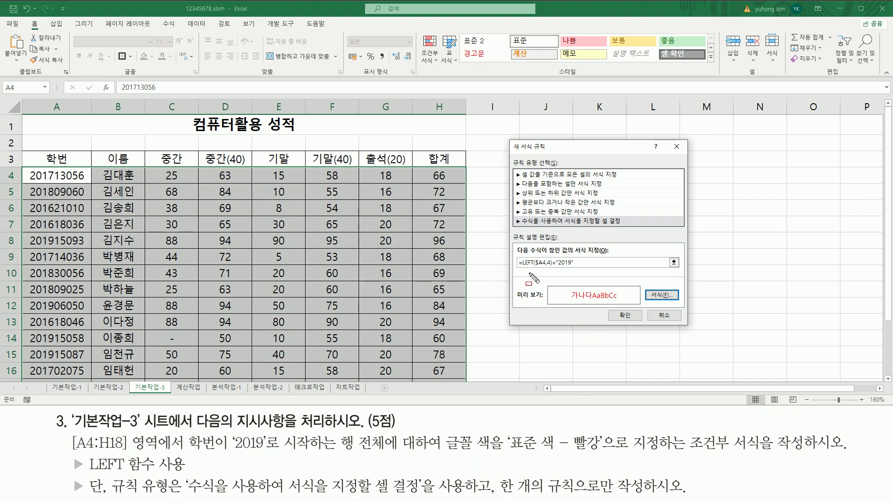
Step: Apply the new rule =LEFT($A4,4)="2019" with red font to the range A4:H18
mouse_move(516, 256)
mouse_down()
mouse_move(581, 274)
mouse_move(568, 269)
mouse_up()
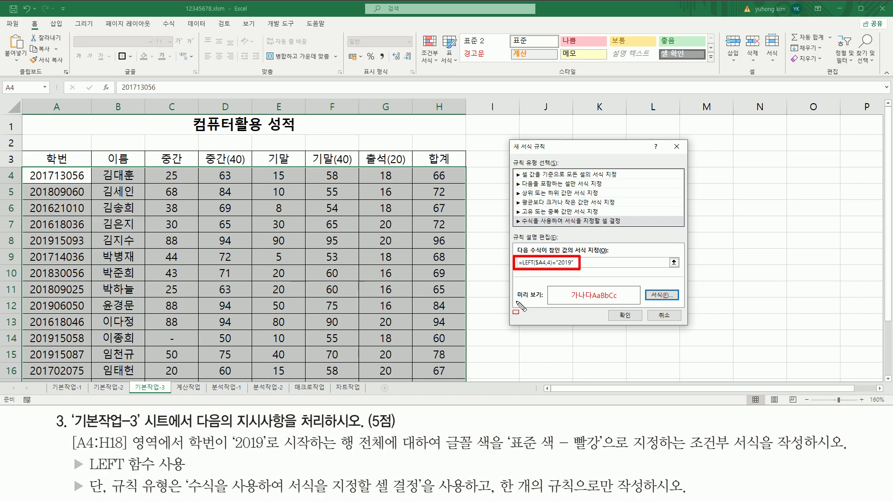
drag(516, 301, 628, 310)
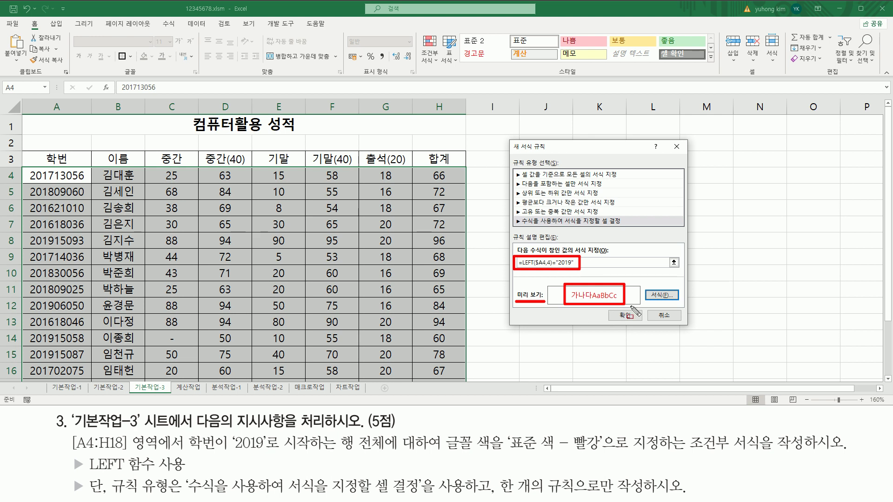
key(Escape)
click(615, 263)
mouse_move(562, 296)
mouse_down()
mouse_move(564, 309)
mouse_move(599, 313)
mouse_up()
key(Escape)
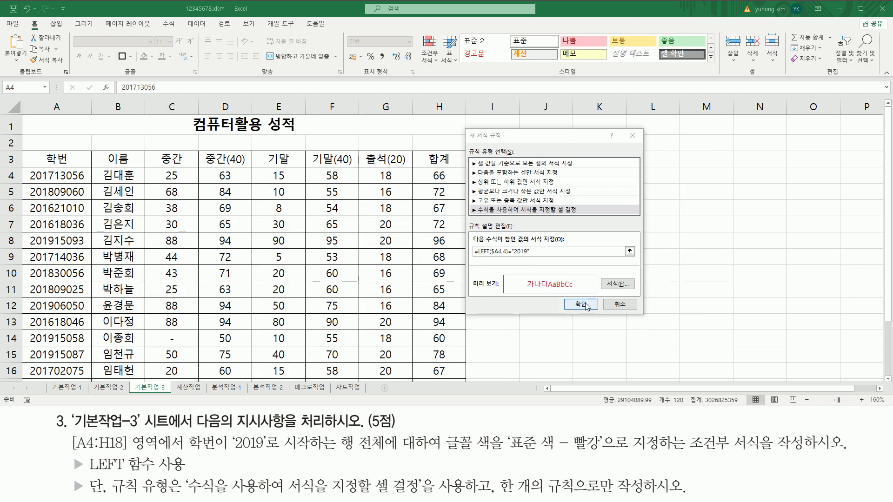
click(581, 305)
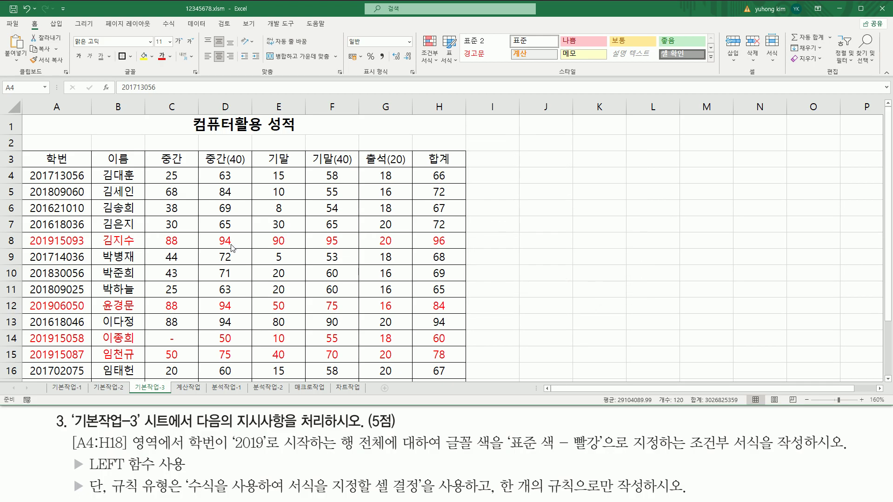
Step: Check the formatted table down to row 18 against the 학번 values that start with 2019
click(76, 190)
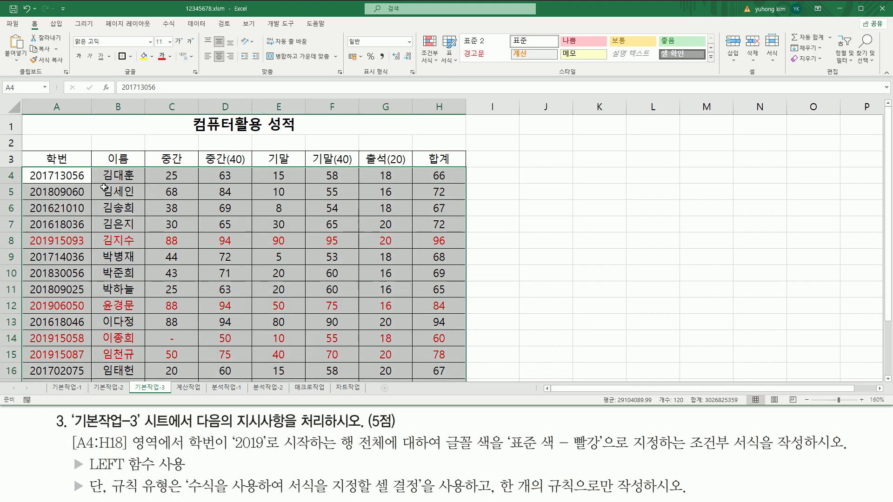
scroll(187, 230, down, 1)
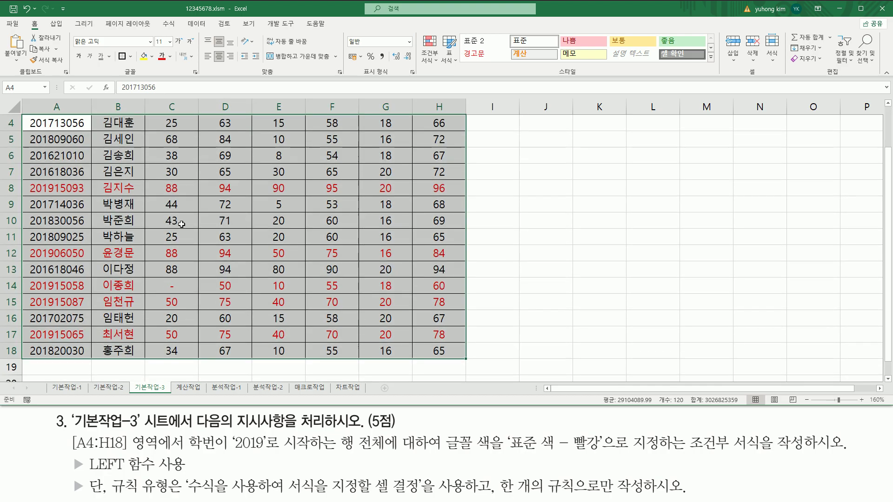
mouse_move(24, 177)
mouse_down()
mouse_move(39, 196)
mouse_move(56, 195)
mouse_up()
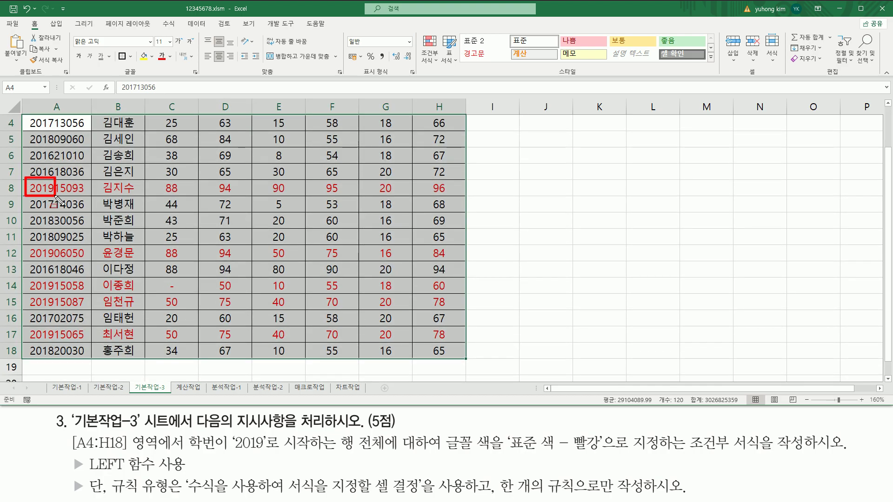
mouse_move(28, 246)
mouse_down()
mouse_move(55, 258)
mouse_move(33, 287)
mouse_move(56, 309)
mouse_move(42, 342)
mouse_move(55, 343)
mouse_up()
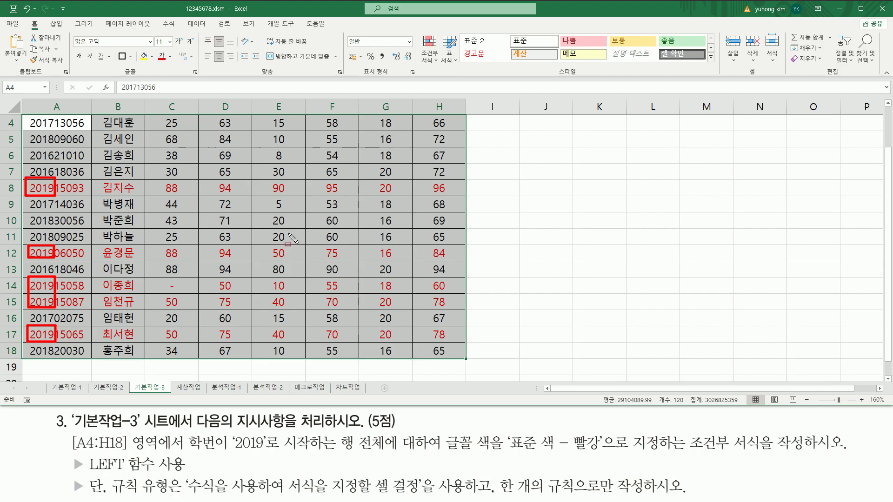
key(Escape)
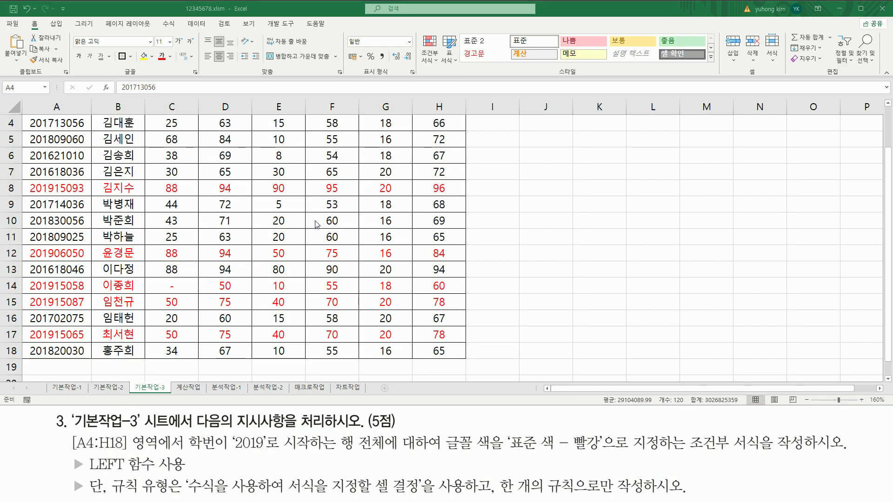
scroll(543, 239, up, 1)
key(ctrl+shift+End)
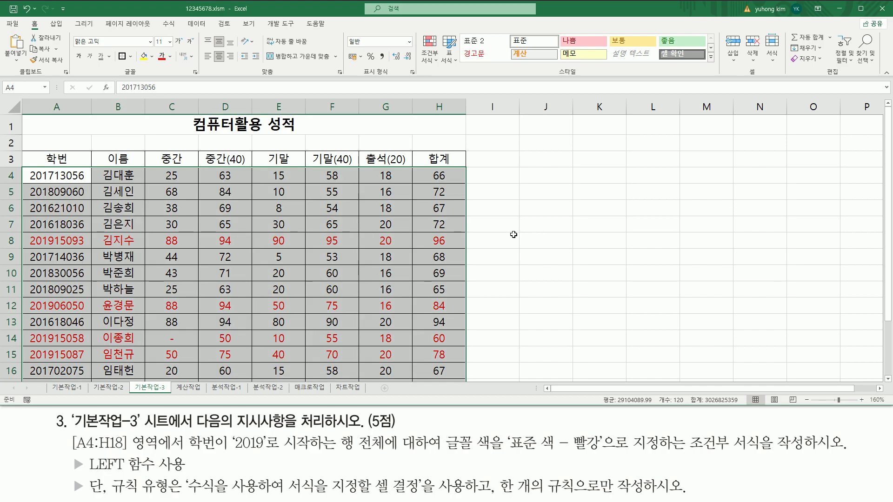
Step: Write the rule formula =LEFT($A4,4)="2019" as plain text in cell J8
click(536, 242)
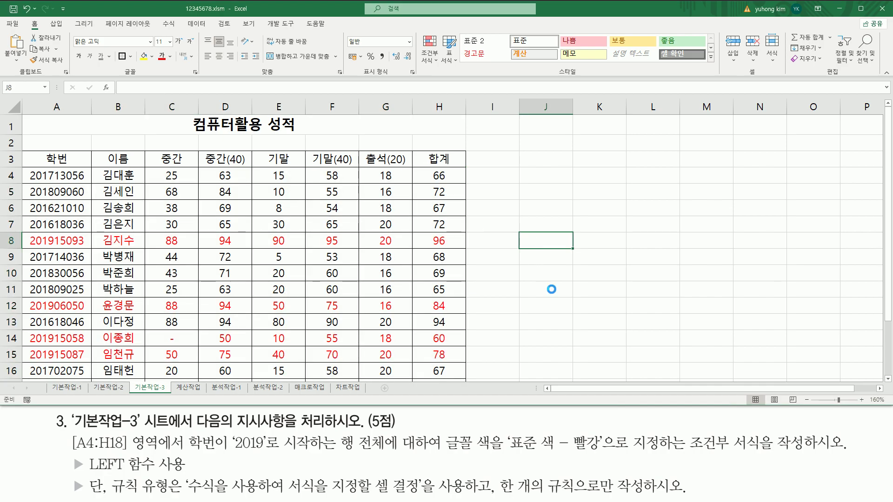
text(=LEFT($A4,4)="2019")
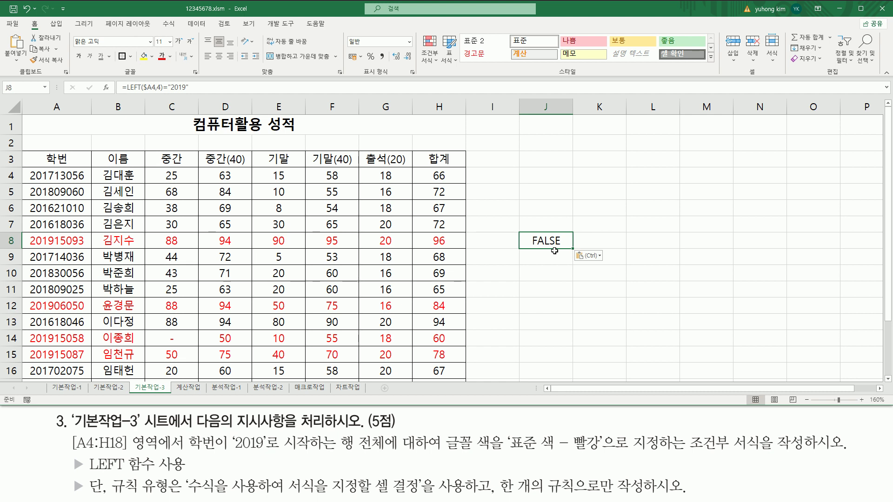
key(F2)
text(')
click(564, 288)
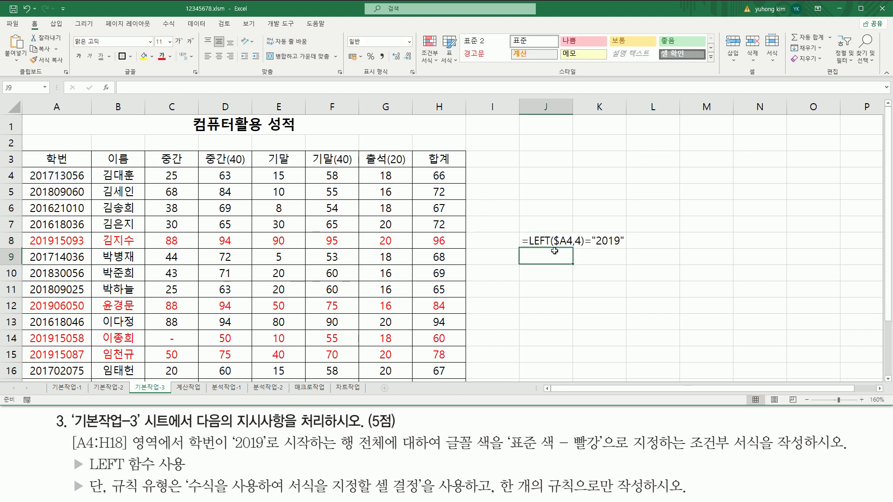
Step: Examine how the column-fixed reference $A4 in the J8 formula relates to the 학번 cells of rows 4 to 18
click(889, 382)
click(889, 382)
drag(554, 211, 568, 211)
drag(25, 132, 87, 147)
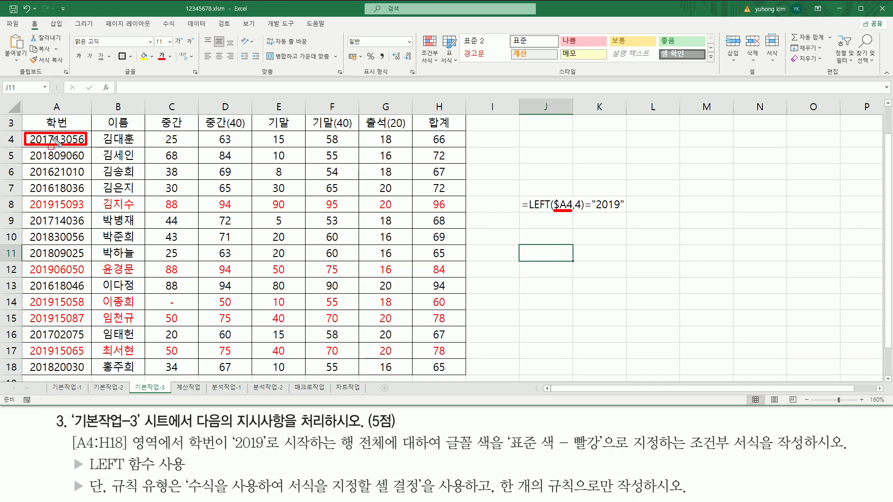
drag(48, 98, 66, 112)
drag(559, 211, 556, 198)
drag(29, 160, 83, 160)
drag(29, 177, 87, 177)
drag(31, 194, 80, 194)
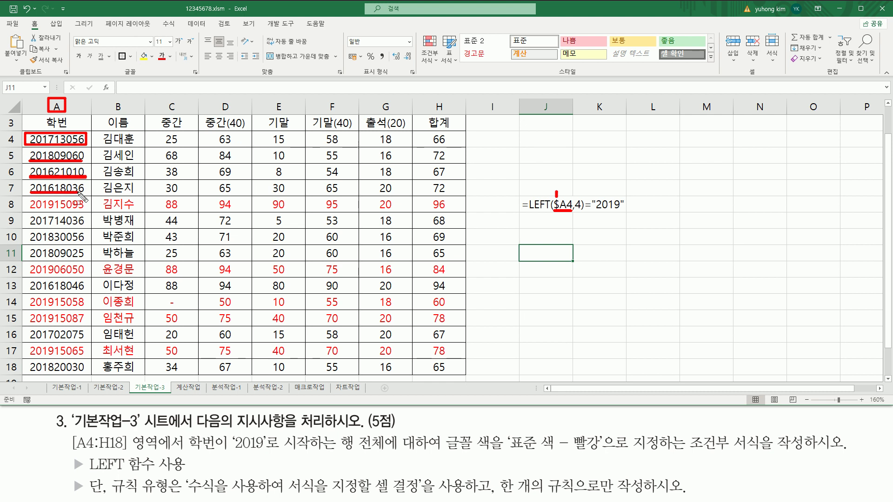
drag(29, 207, 84, 207)
drag(26, 223, 74, 224)
drag(26, 241, 83, 240)
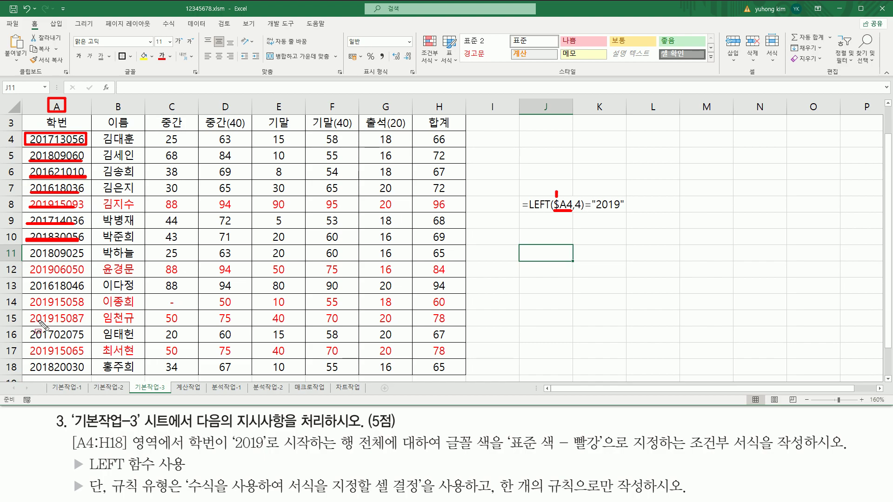
drag(23, 125, 58, 298)
drag(126, 333, 468, 378)
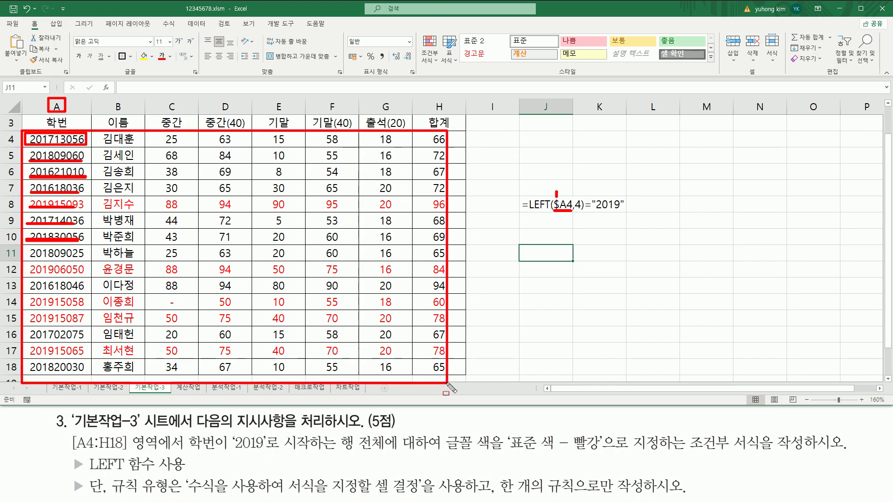
drag(27, 371, 84, 371)
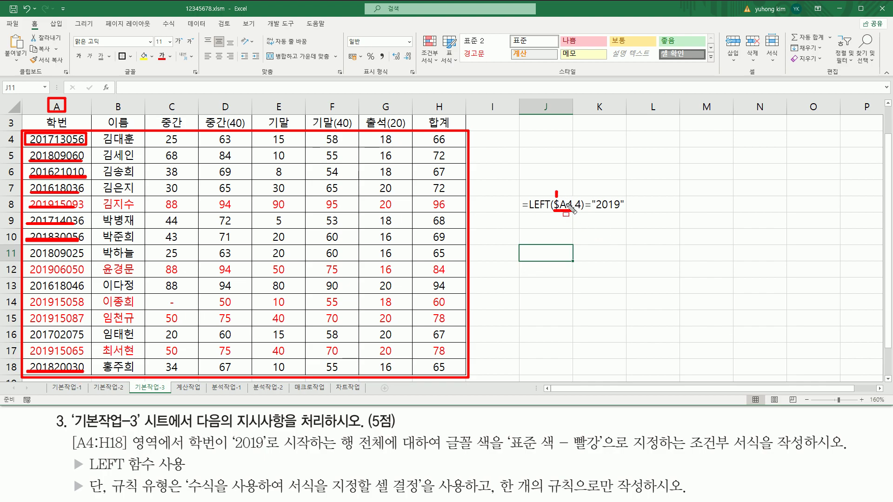
drag(570, 208, 572, 209)
key(Escape)
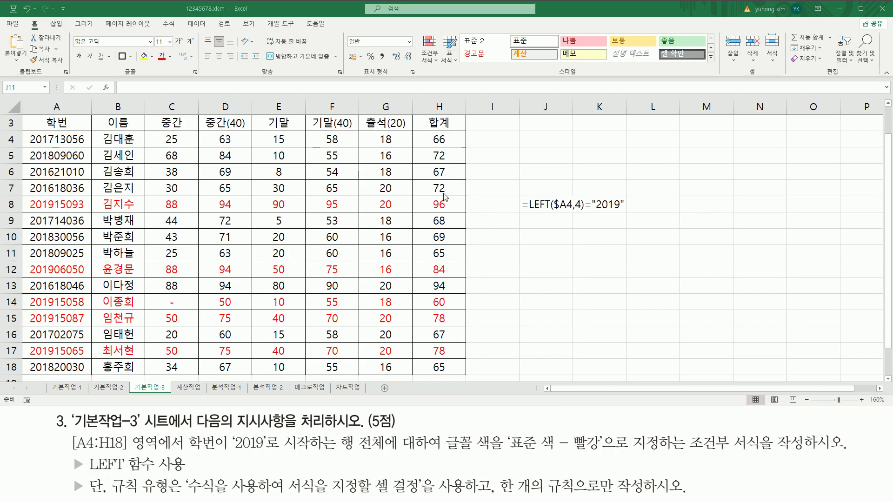
Step: Compare the first four characters of the 학번 values with the quoted text "2019" in the J8 formula
key(ctrl+2)
mouse_move(29, 131)
mouse_down()
mouse_move(46, 248)
mouse_move(44, 139)
mouse_move(47, 153)
mouse_move(58, 271)
mouse_move(47, 372)
mouse_move(56, 375)
mouse_up()
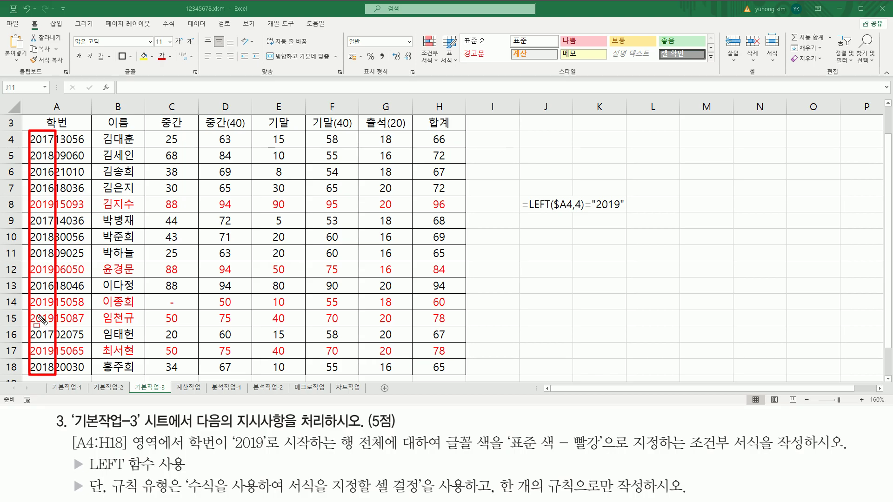
drag(583, 212, 624, 212)
key(Escape)
drag(595, 211, 622, 212)
click(594, 196)
click(621, 194)
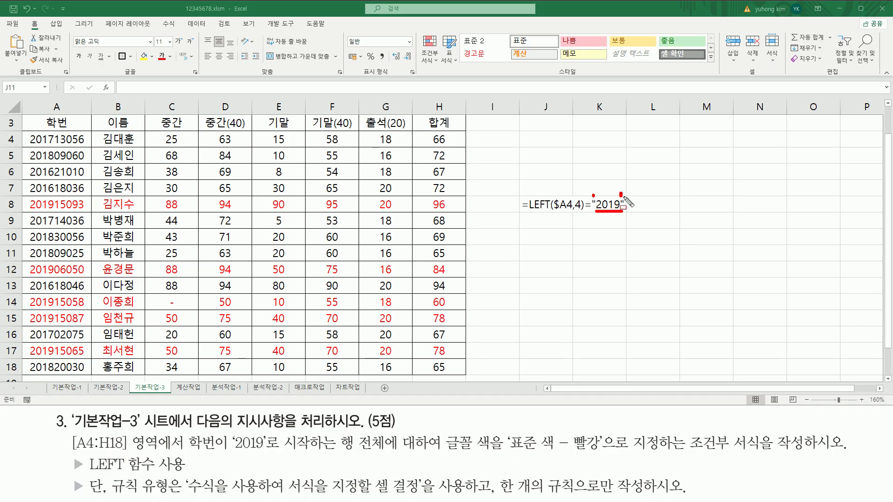
click(593, 194)
drag(525, 212, 553, 213)
key(Escape)
drag(28, 131, 56, 377)
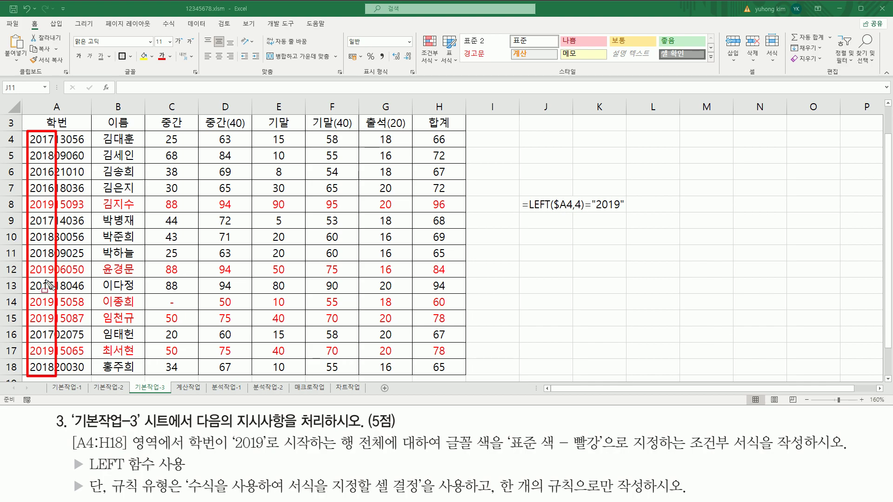
drag(526, 215, 581, 215)
drag(582, 189, 630, 217)
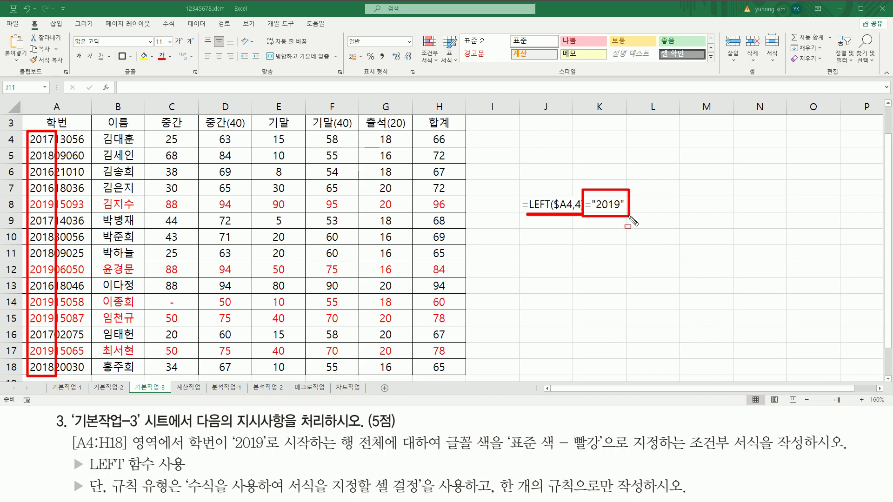
key(Escape)
Step: Copy the formula text from J8 to J10 and remove the quotation marks so it reads =LEFT($A4,4)=2019
click(544, 206)
key(ctrl+c)
click(543, 233)
key(ctrl+v)
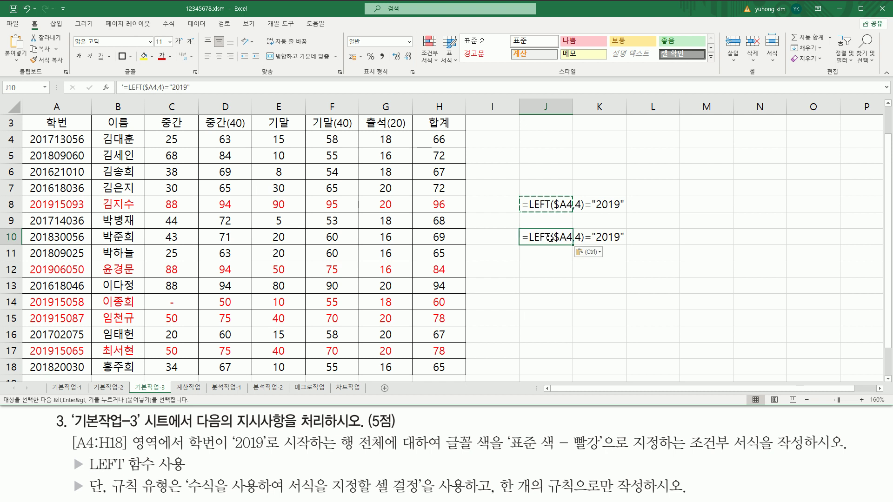
double_click(550, 238)
key(BackSpace)
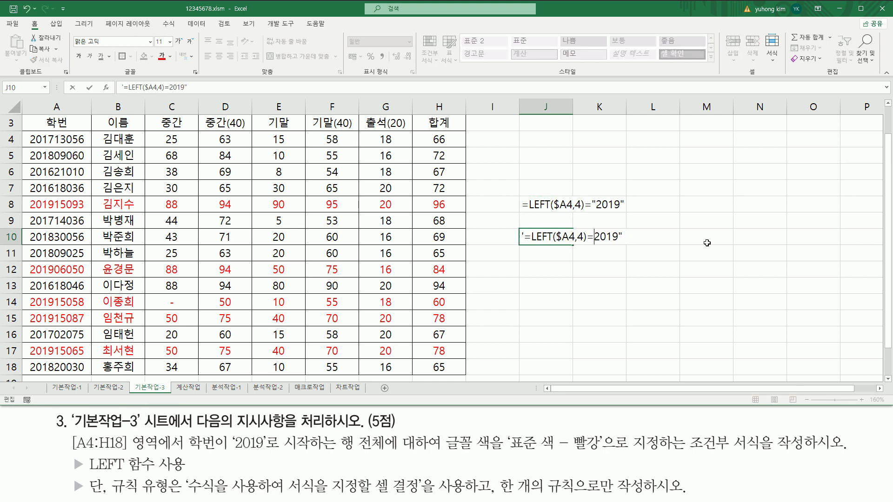
key(Return)
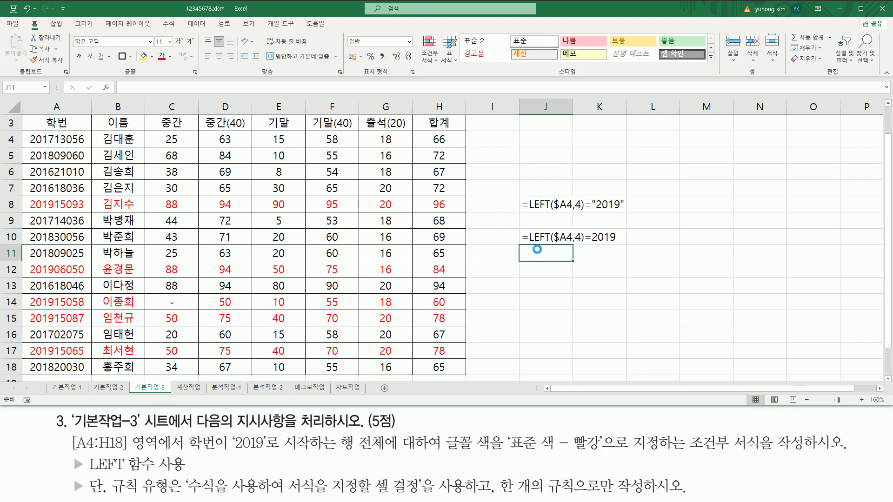
mouse_move(519, 247)
mouse_down()
mouse_move(622, 246)
mouse_move(624, 227)
mouse_up()
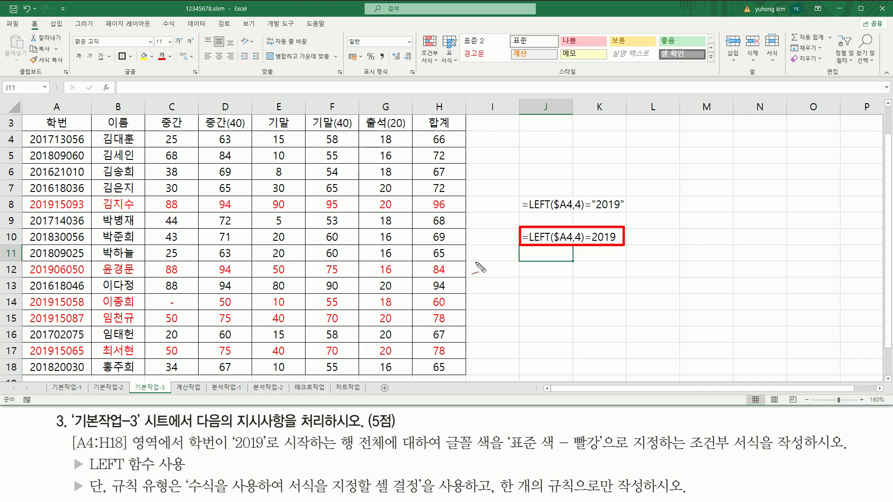
key(Escape)
mouse_move(529, 231)
mouse_down()
mouse_move(554, 246)
mouse_move(585, 227)
mouse_move(528, 227)
mouse_up()
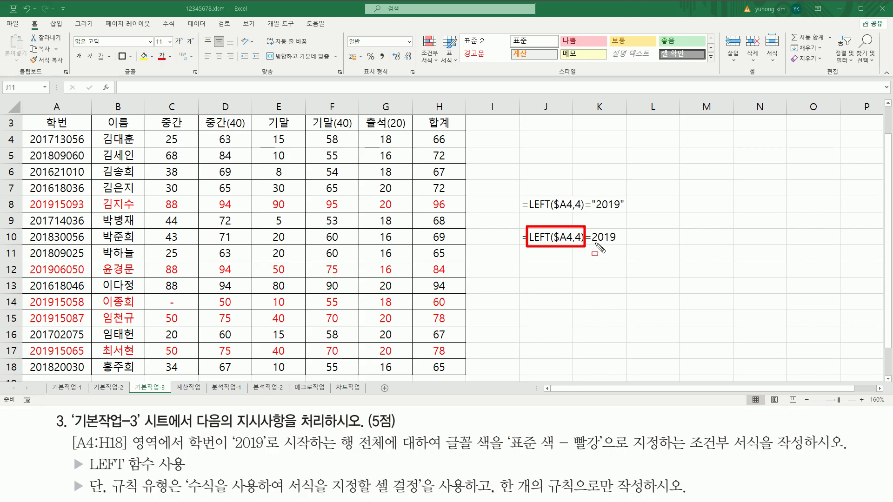
drag(591, 243, 619, 244)
key(Escape)
Step: Enter "1" with quotation marks in J12 and the number 1 in K12 as a comparison
click(543, 271)
text(")
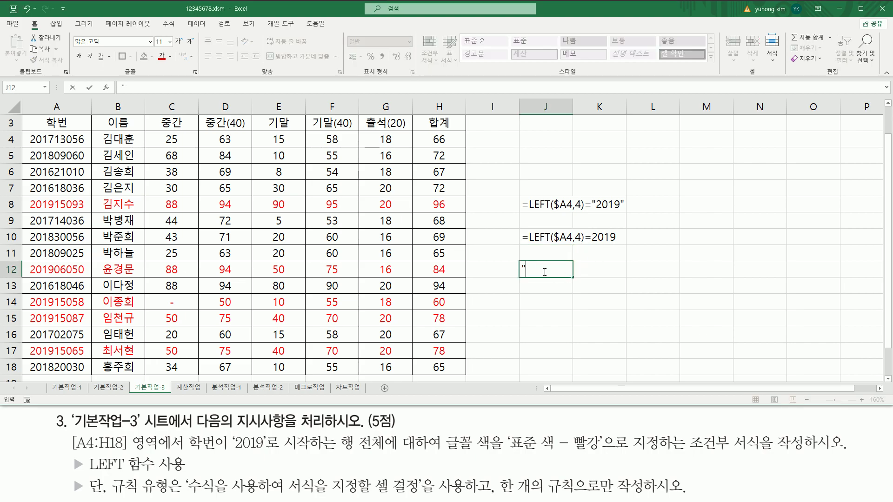
text(1")
key(Tab)
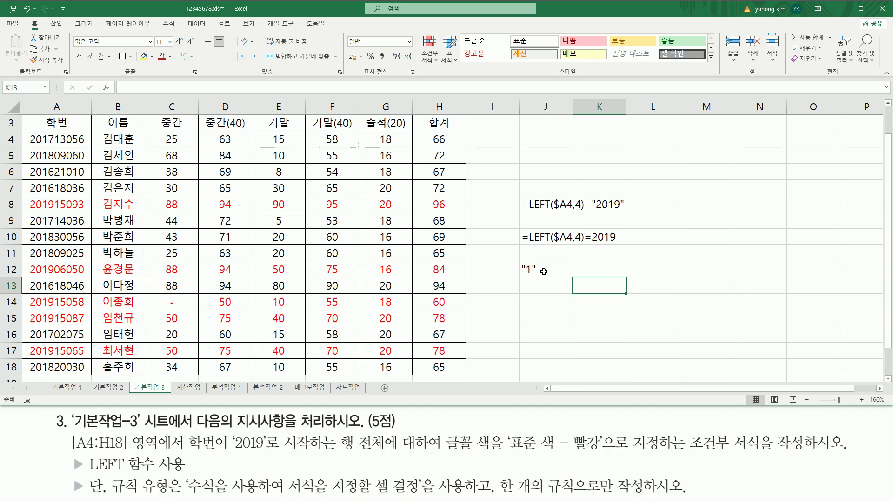
text(1)
key(Return)
Step: Clear the contents of the comparison cells J12:K12
mouse_move(515, 280)
mouse_down()
mouse_move(623, 289)
mouse_move(626, 262)
mouse_up()
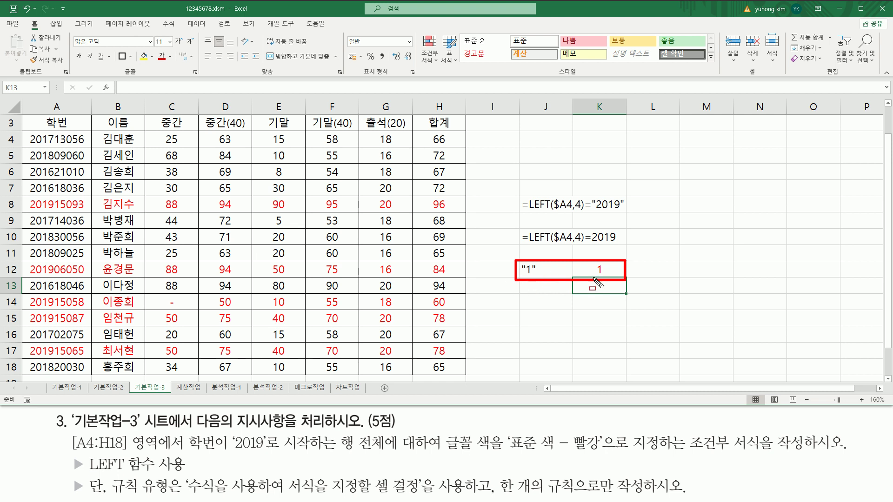
drag(535, 269, 614, 278)
key(Delete)
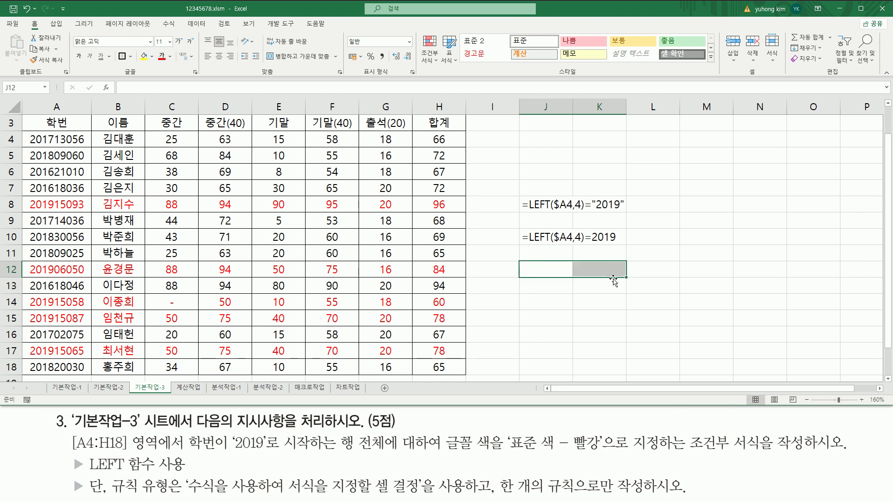
Step: Box LEFT($A4,4) in the J10 formula in red and underline the comparisons ="2019" in J8 and =2019 in J10
mouse_move(529, 246)
mouse_down()
mouse_move(591, 232)
mouse_move(584, 227)
mouse_up()
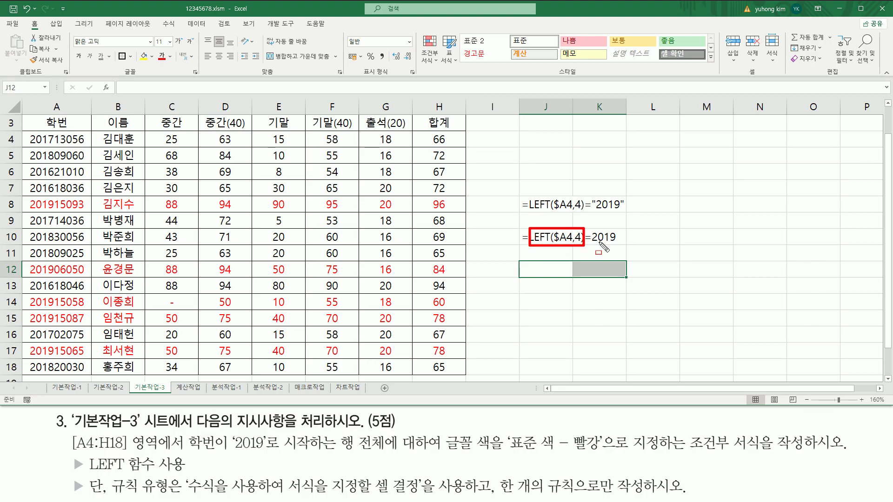
drag(590, 212, 628, 212)
drag(586, 212, 596, 213)
drag(585, 242, 617, 243)
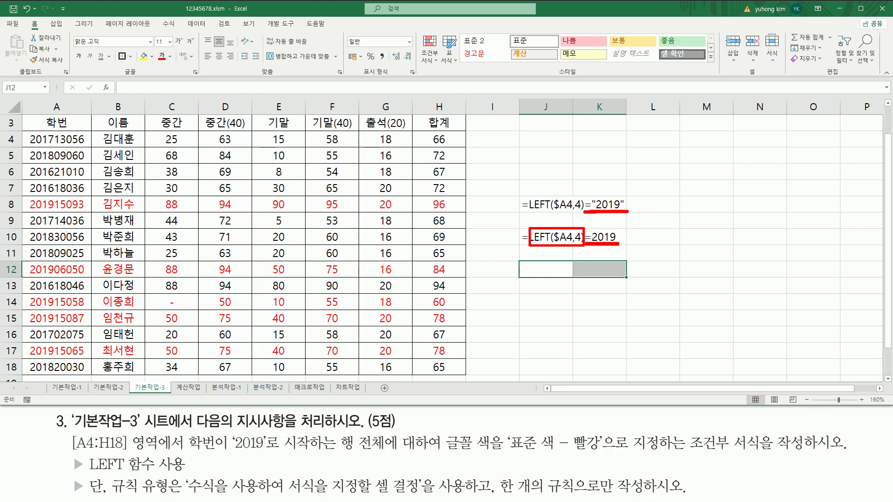
Step: Review the conditional formatting across A4:H18, outlining the whole range with a red rectangle and clearing the marking
click(546, 302)
scroll(545, 279, down, 1)
scroll(137, 192, up, 2)
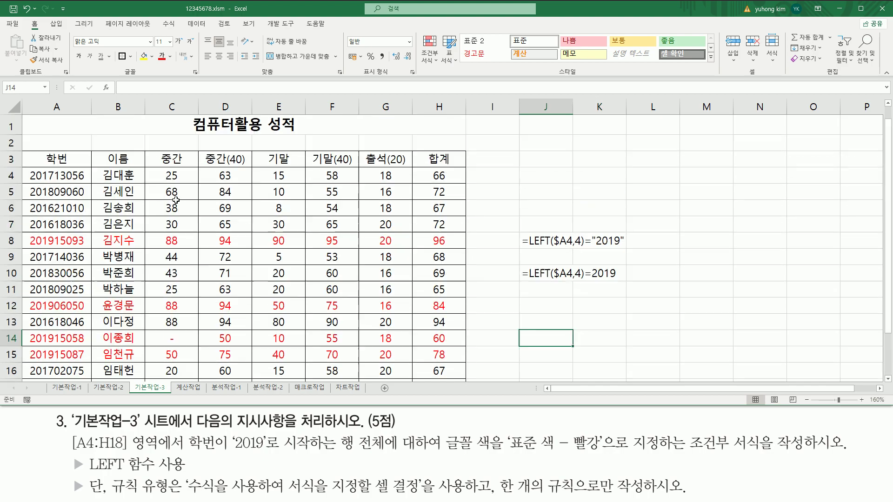
scroll(194, 229, down, 1)
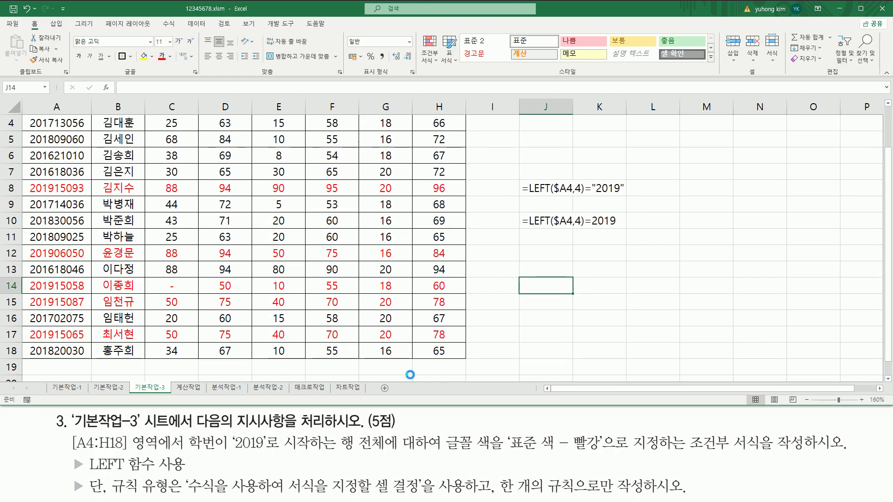
mouse_move(25, 115)
mouse_down()
mouse_move(258, 372)
mouse_move(444, 374)
mouse_move(469, 367)
mouse_move(468, 358)
mouse_up()
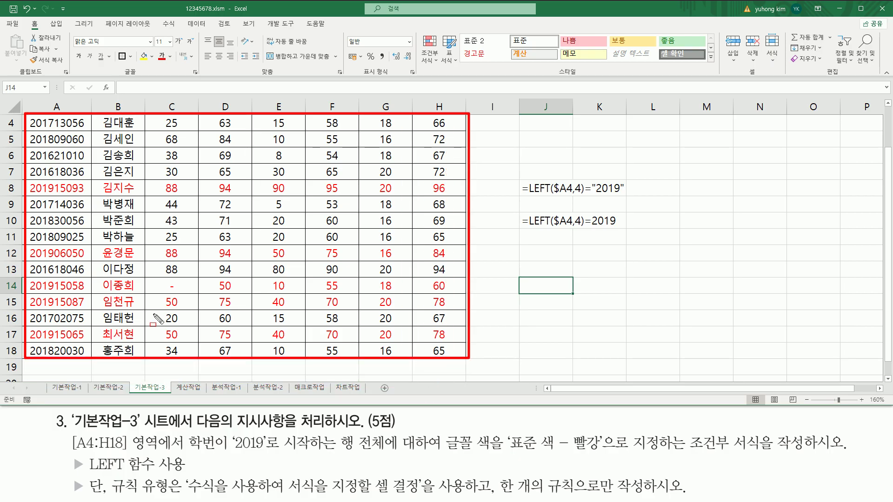
key(Escape)
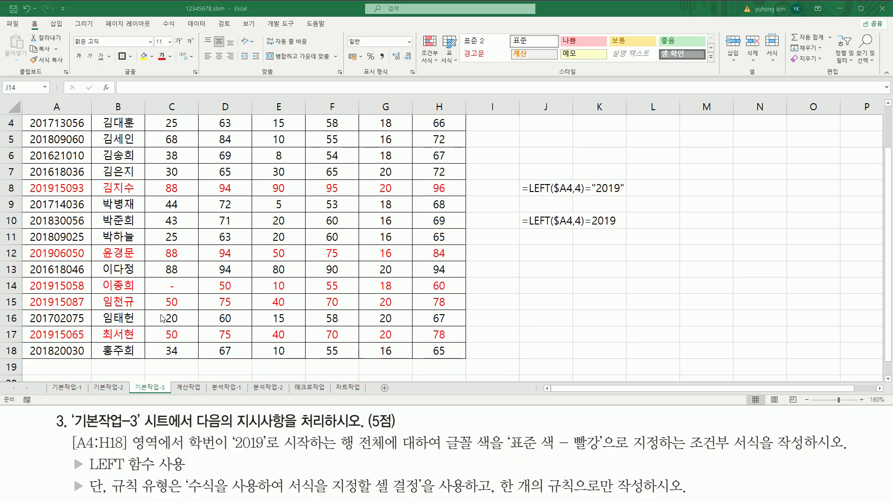
scroll(163, 319, up, 1)
scroll(162, 319, up, 1)
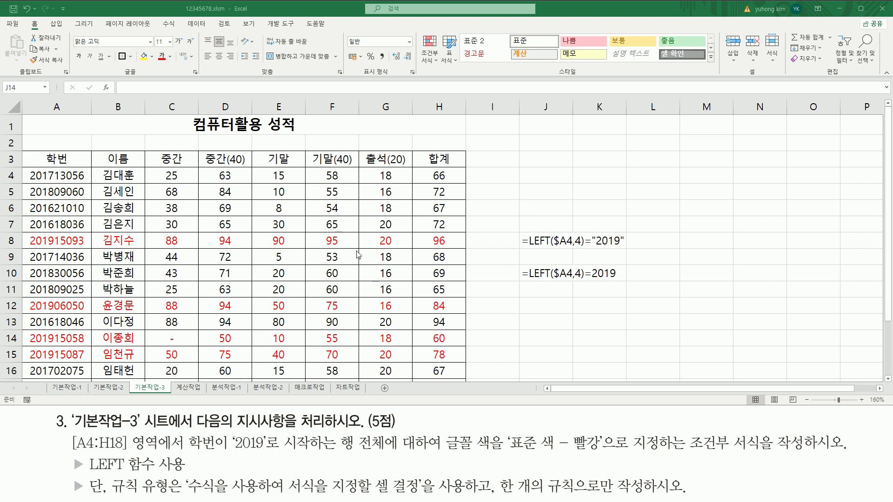